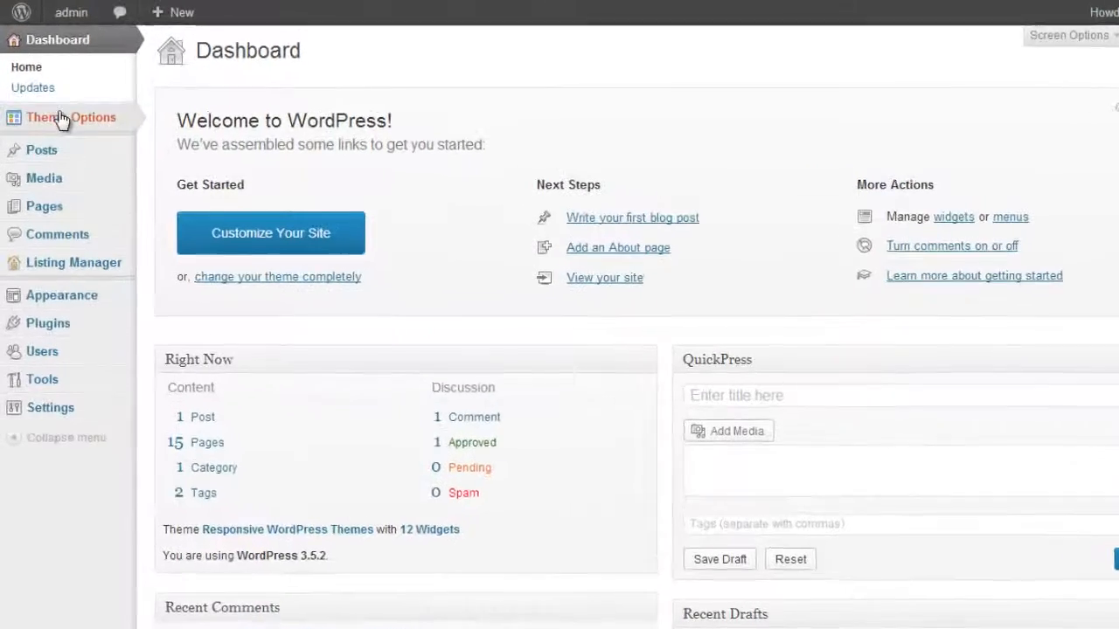
Step: Open the Advanced Search settings within the theme's General Setup
mouse_move(63, 114)
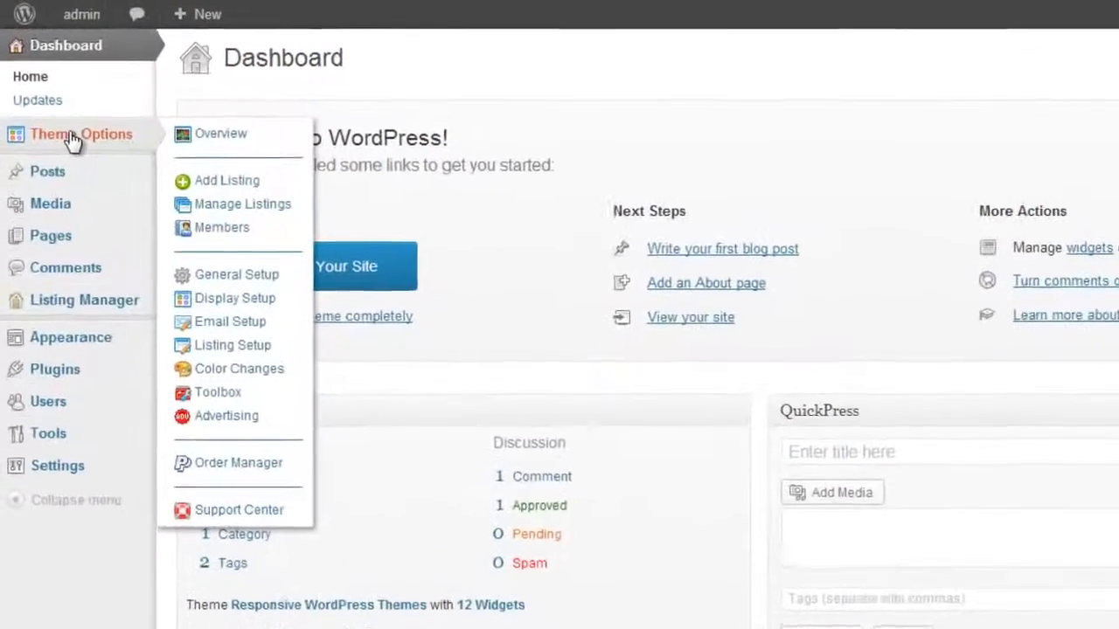
left_click(72, 140)
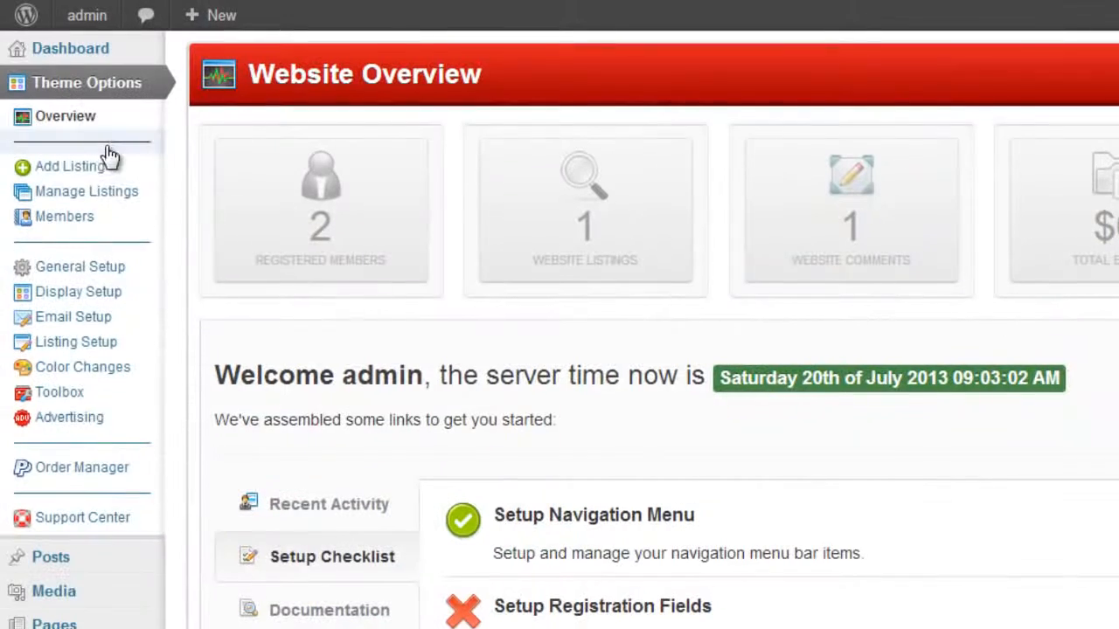
left_click(102, 269)
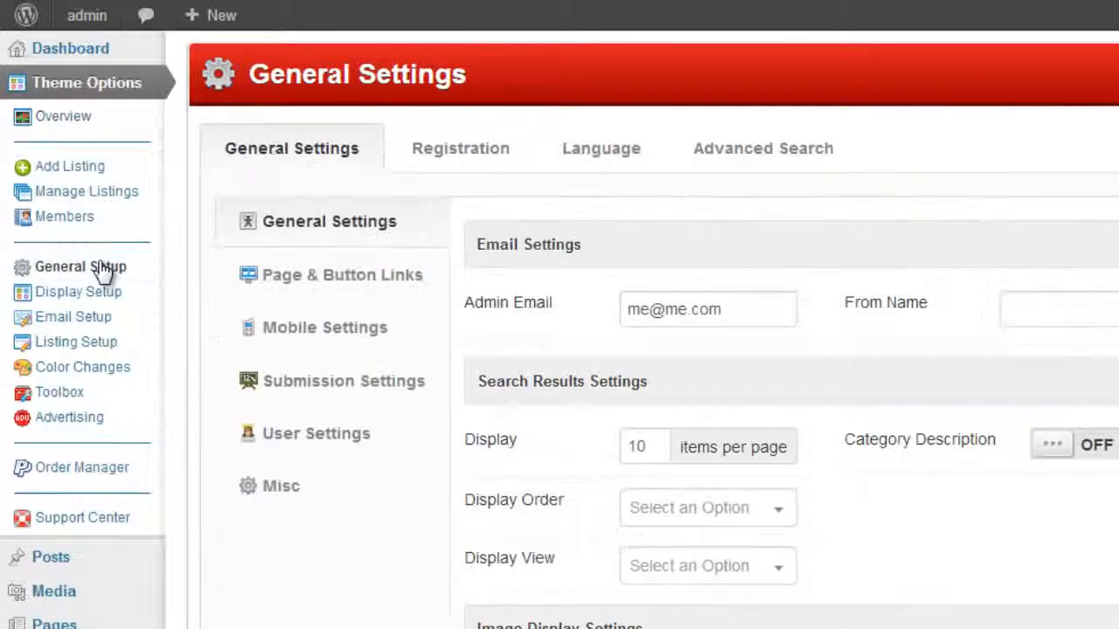
left_click(699, 168)
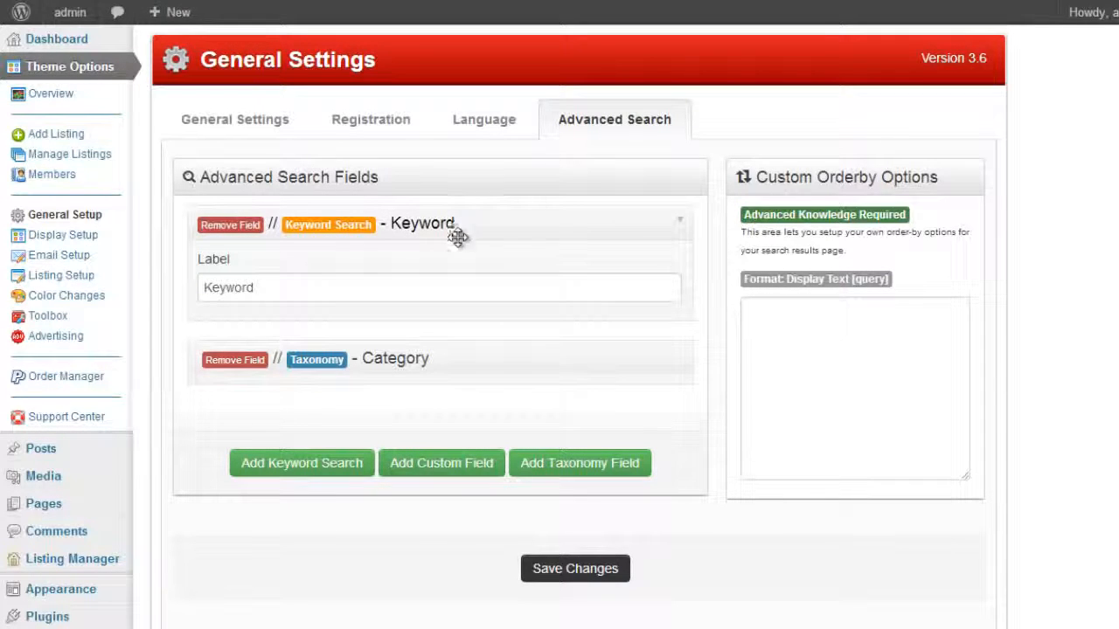
Step: Collapse the settings of the Keyword search field
left_click(680, 221)
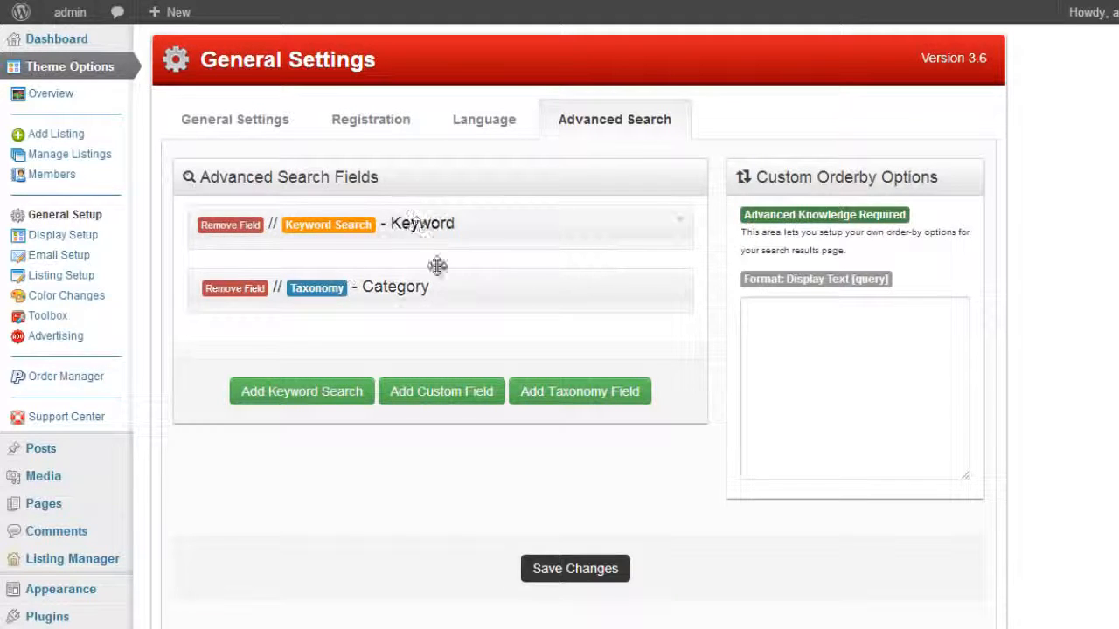
mouse_move(412, 229)
left_mouse_down()
mouse_move(428, 293)
mouse_move(444, 199)
mouse_move(408, 315)
mouse_move(420, 219)
mouse_move(425, 294)
mouse_move(425, 222)
left_mouse_up()
left_click_drag(387, 220, 444, 227)
scroll(448, 241, "down", 1)
scroll(448, 241, "up", 1)
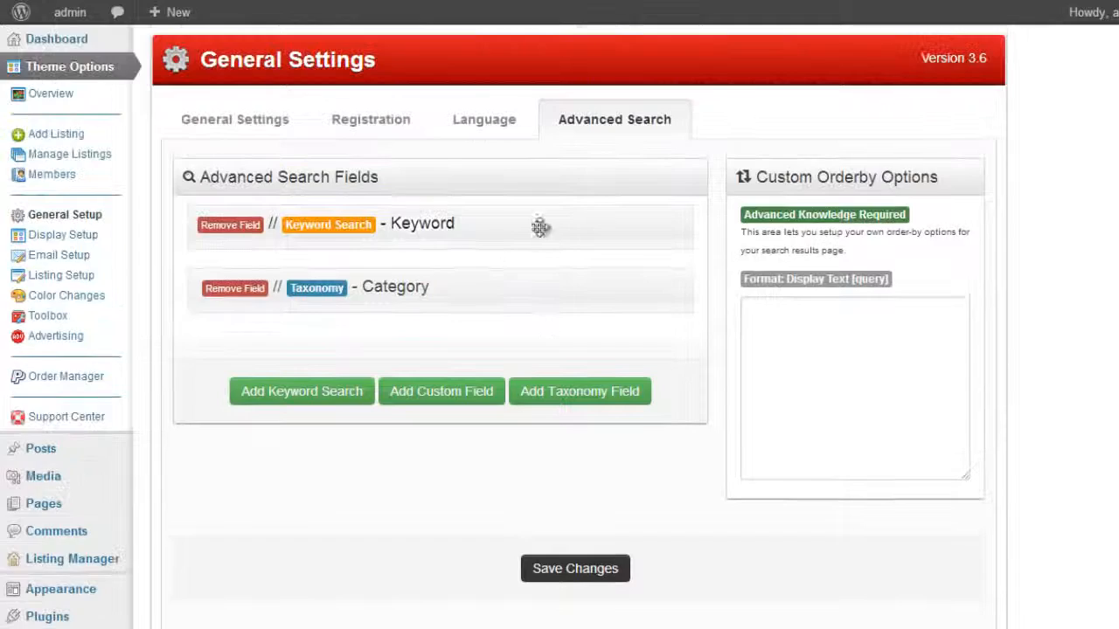
Step: Expand the Category taxonomy field and review its caption, taxonomy and comparison settings
left_click(679, 288)
scroll(500, 279, "down", 1)
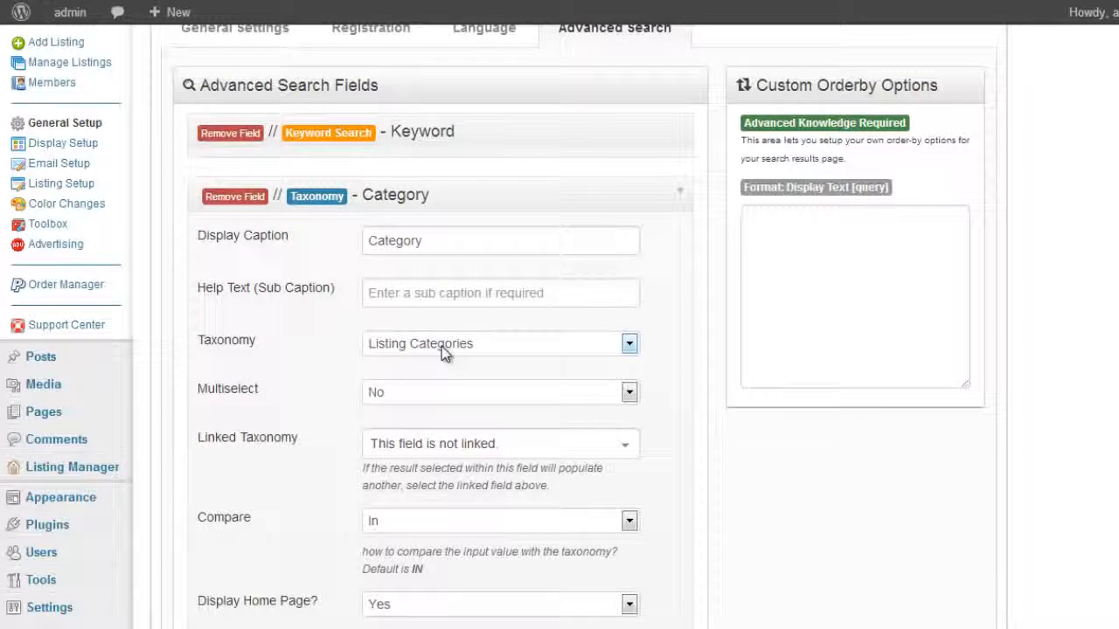
left_click(680, 192)
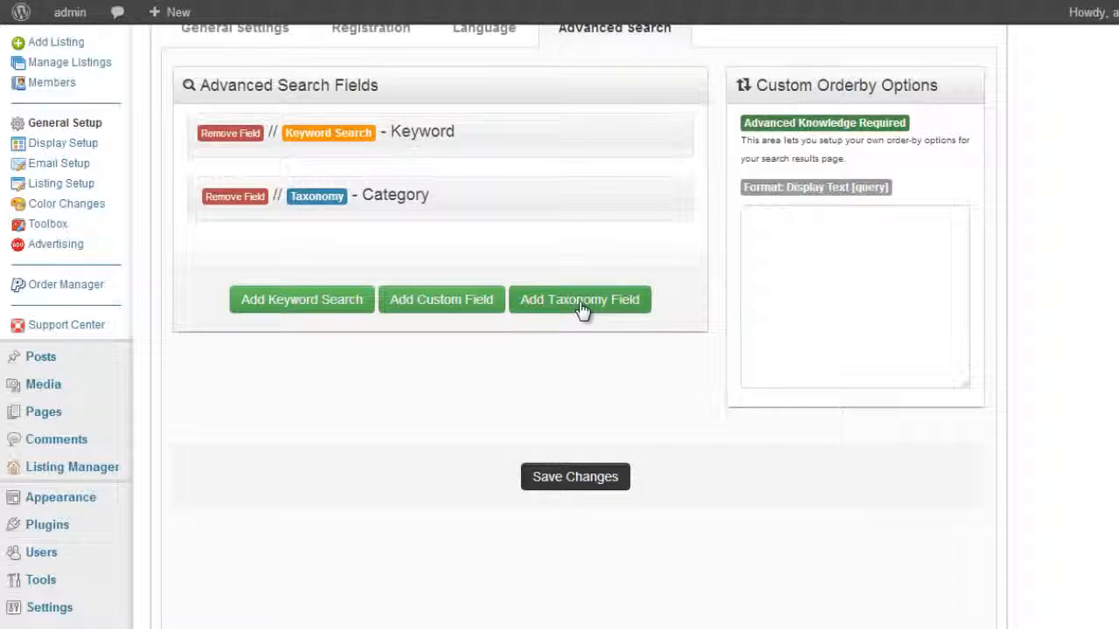
left_click(679, 194)
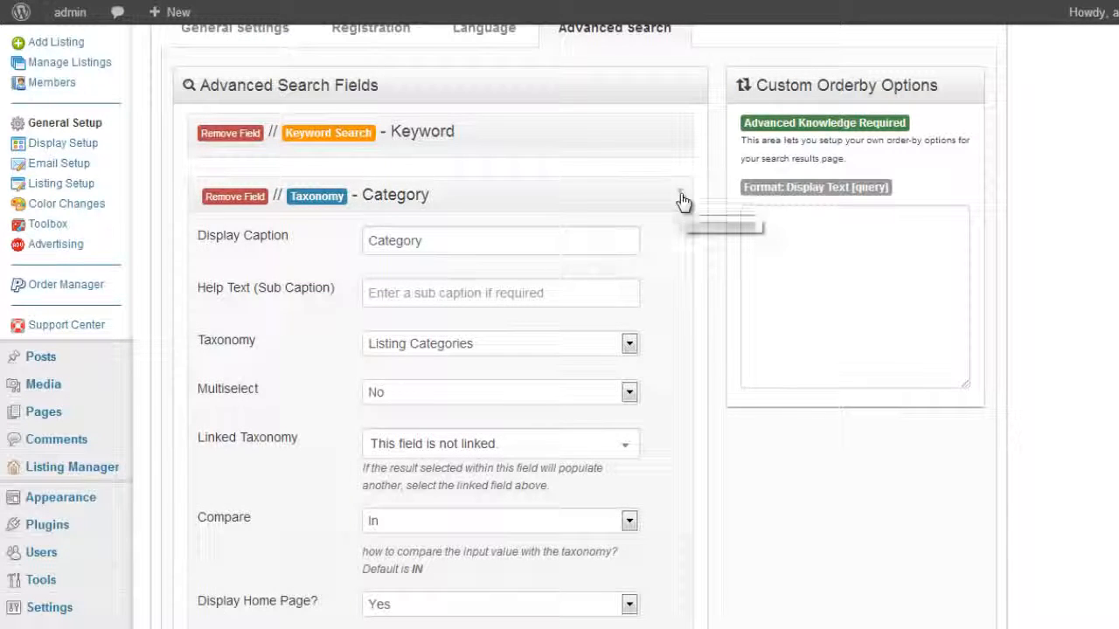
scroll(682, 262, "up", 1)
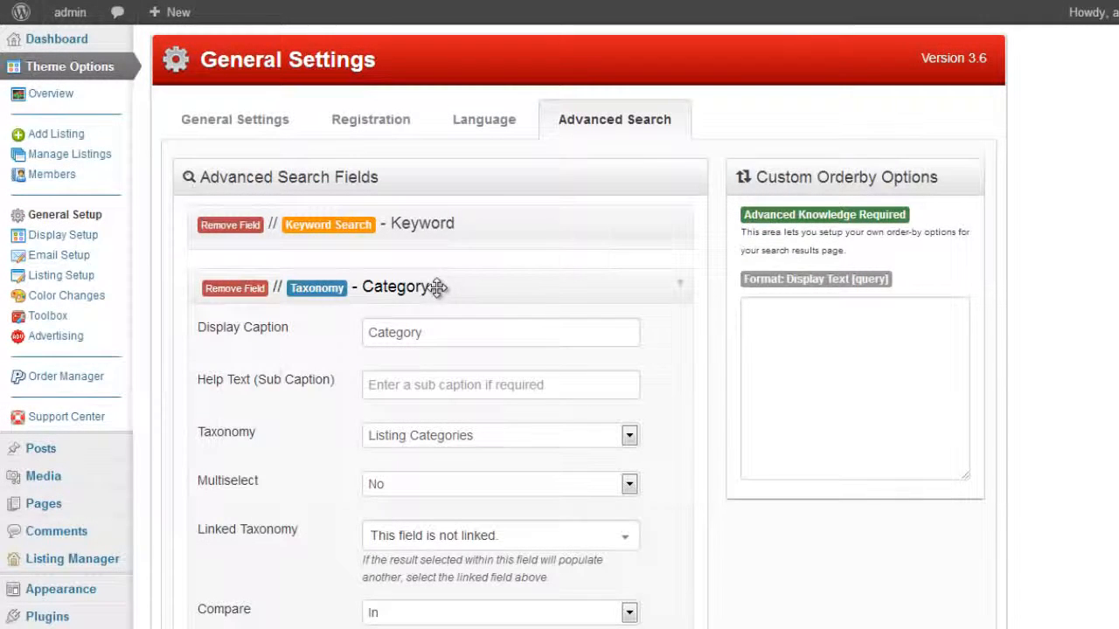
scroll(361, 327, "down", 1)
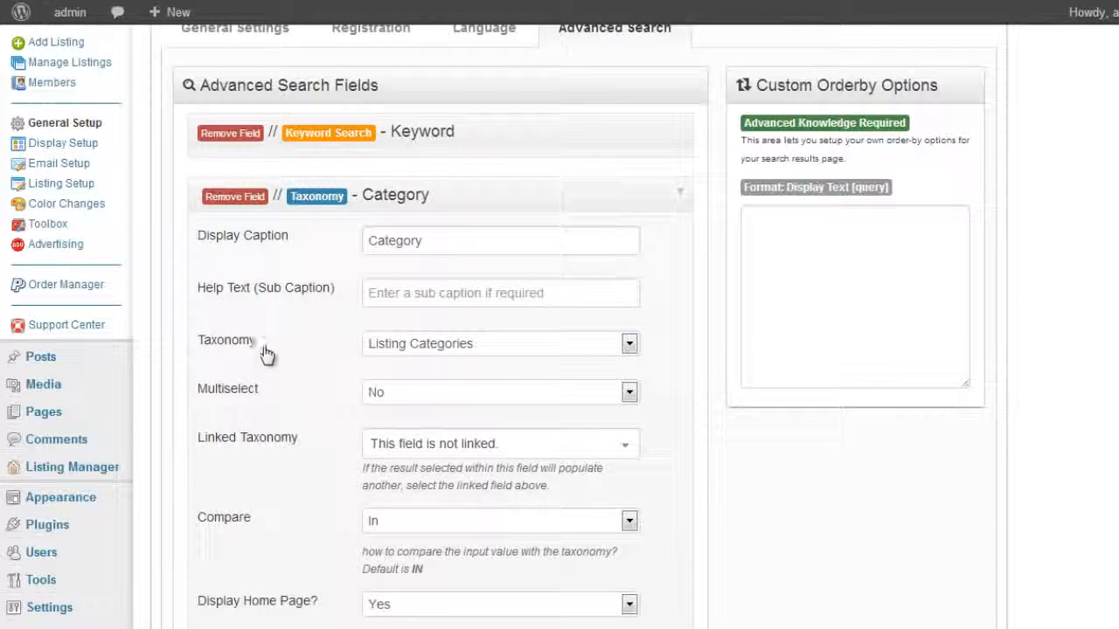
Step: Select Listing Categories as the Category field's taxonomy and collapse the field
left_click(382, 349)
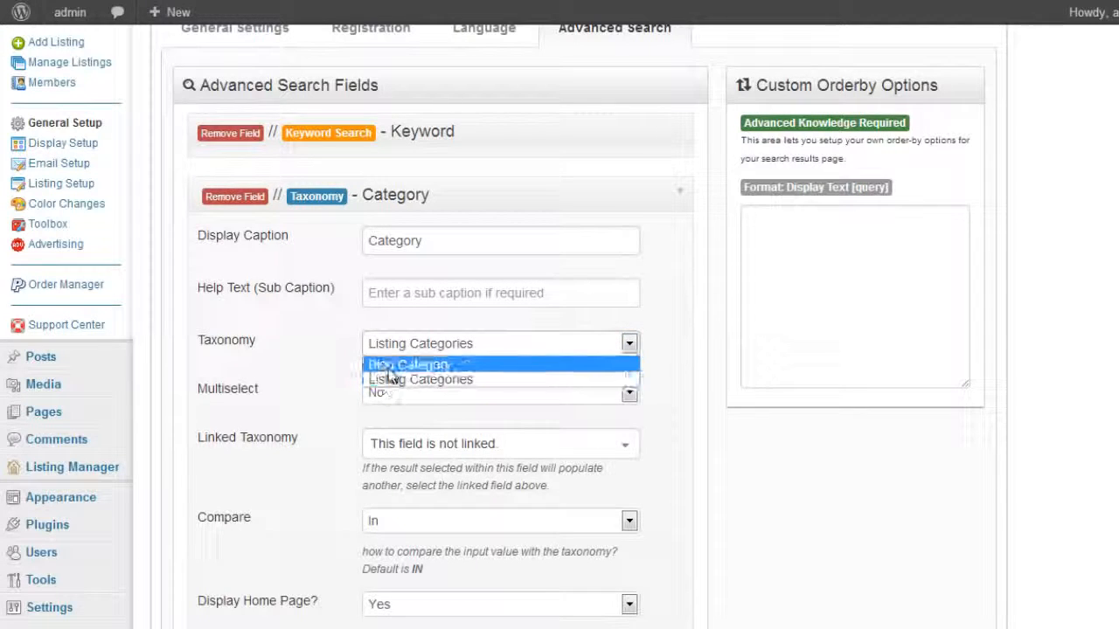
left_click(386, 381)
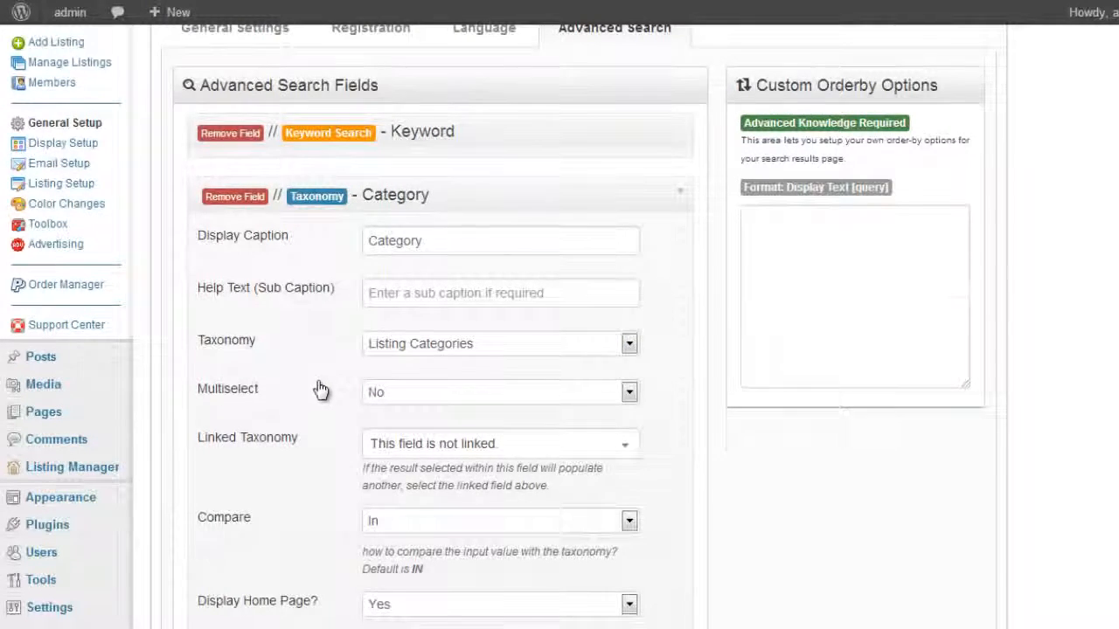
scroll(320, 390, "up", 1)
left_click(387, 441)
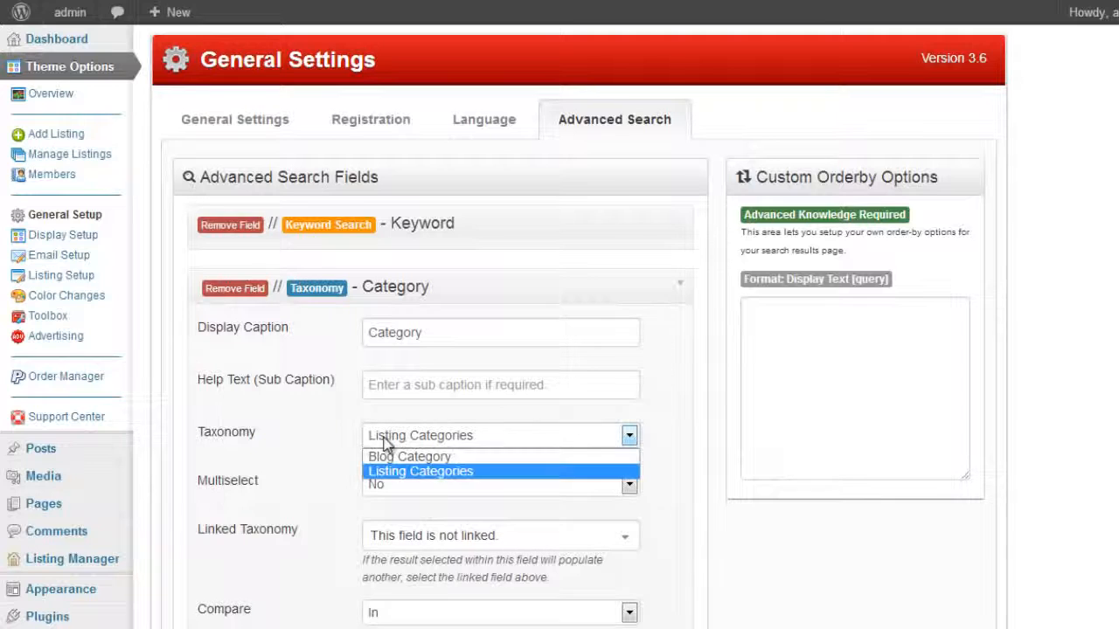
left_click(390, 470)
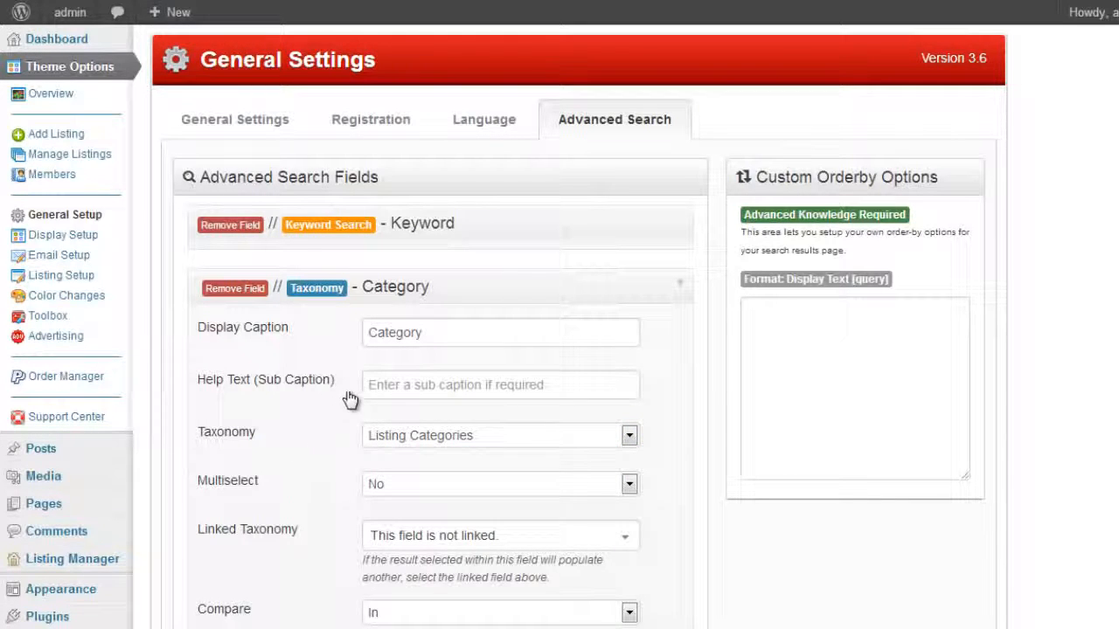
left_click(680, 291)
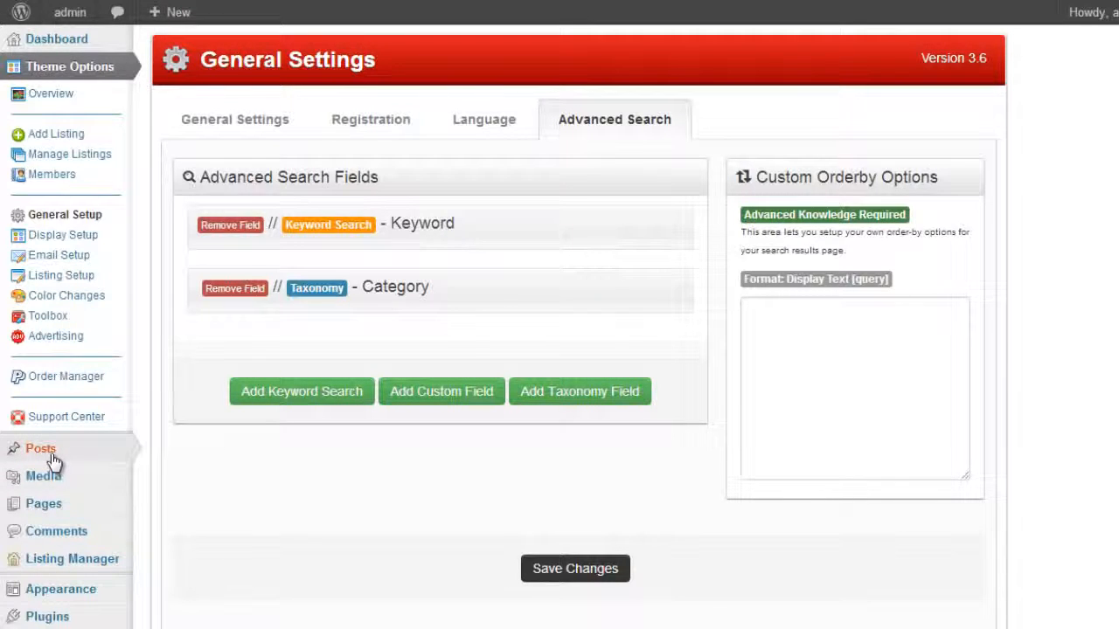
Step: Check which pages are available under Listing Manager
mouse_move(52, 460)
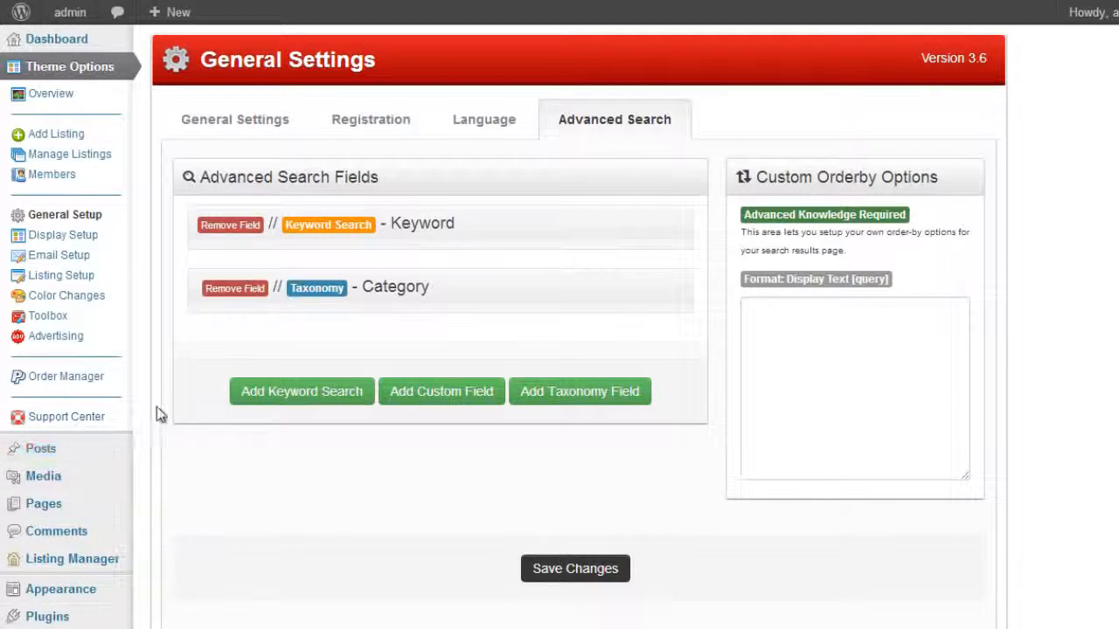
mouse_move(98, 455)
scroll(332, 464, "down", 2)
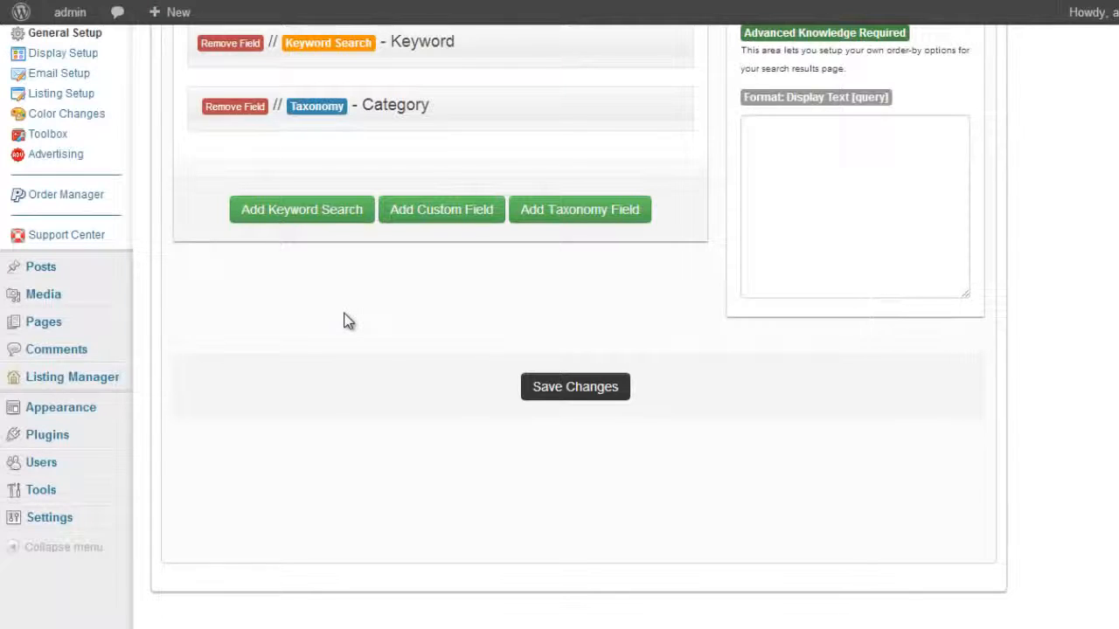
mouse_move(117, 385)
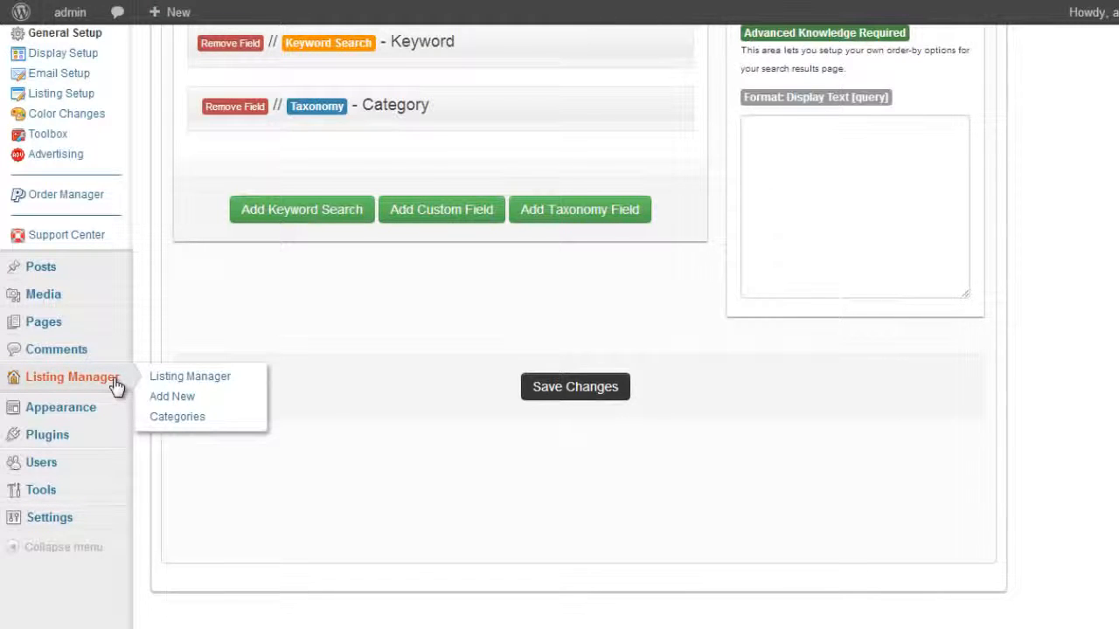
scroll(478, 346, "up", 2)
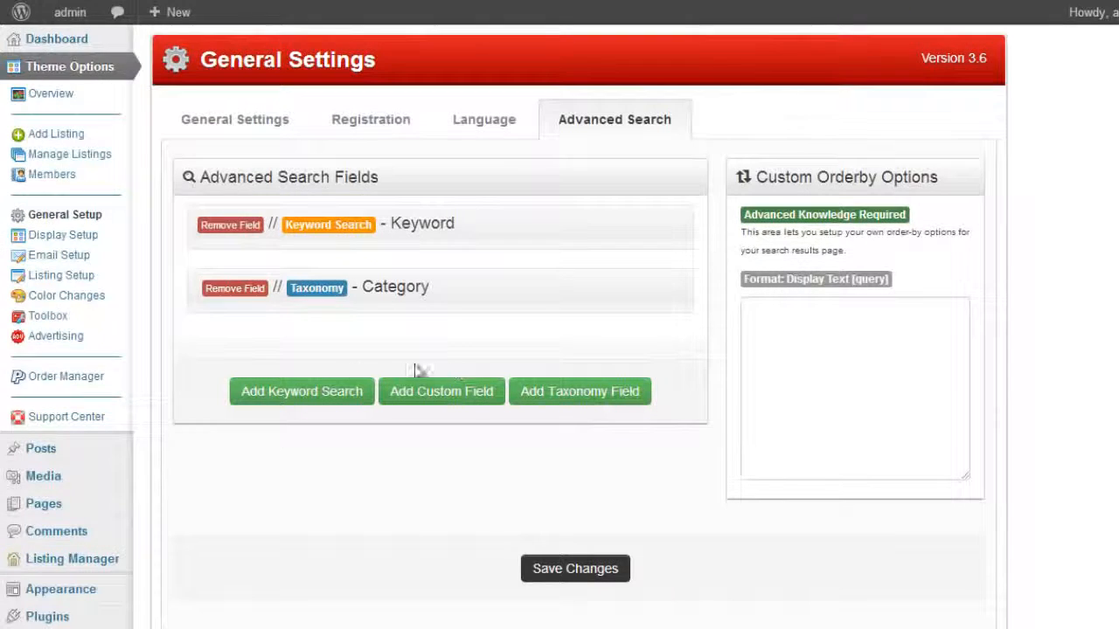
scroll(332, 411, "down", 1)
scroll(175, 464, "up", 1)
Step: Inspect the Category field's taxonomy choices and remaining options again, leaving them as they are, and collapse it
left_click(683, 290)
scroll(280, 411, "down", 1)
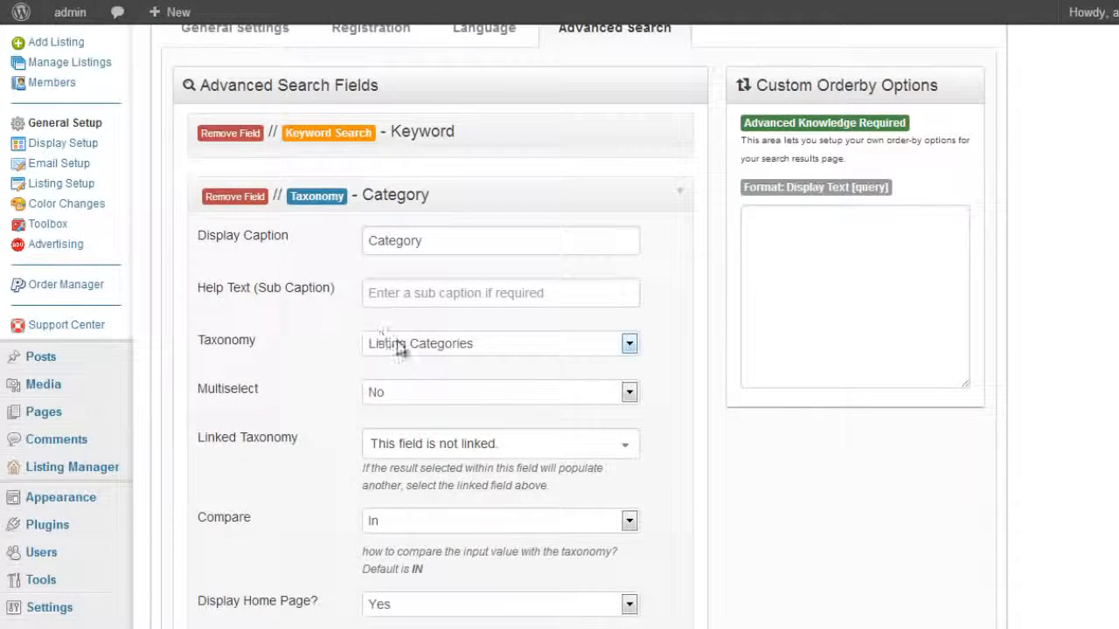
left_click(400, 346)
left_click(663, 311)
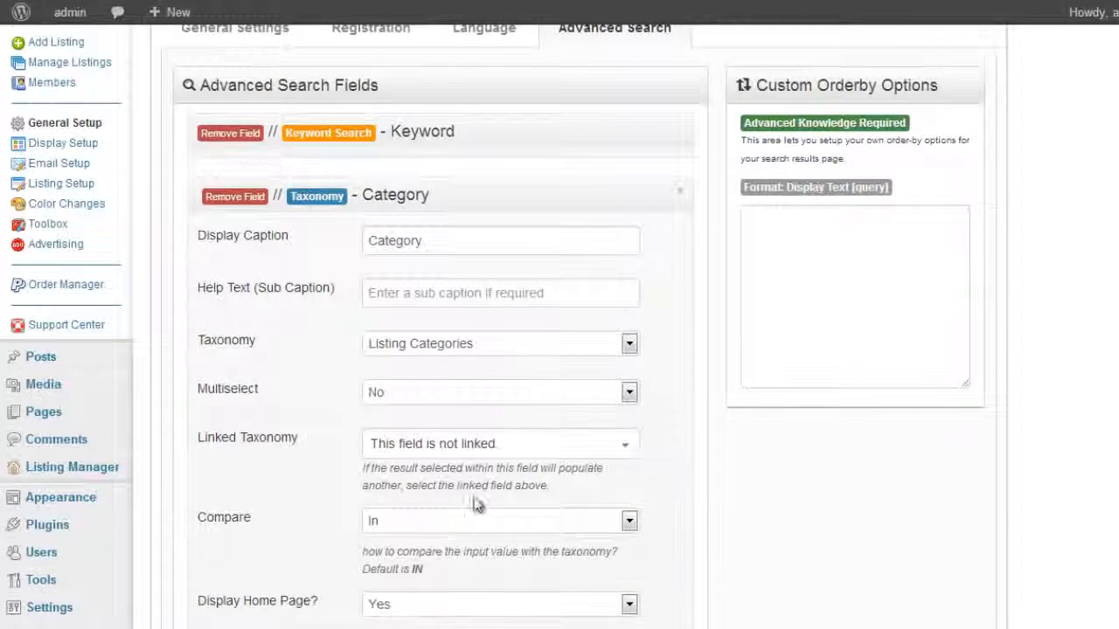
scroll(479, 504, "down", 1)
scroll(542, 398, "up", 1)
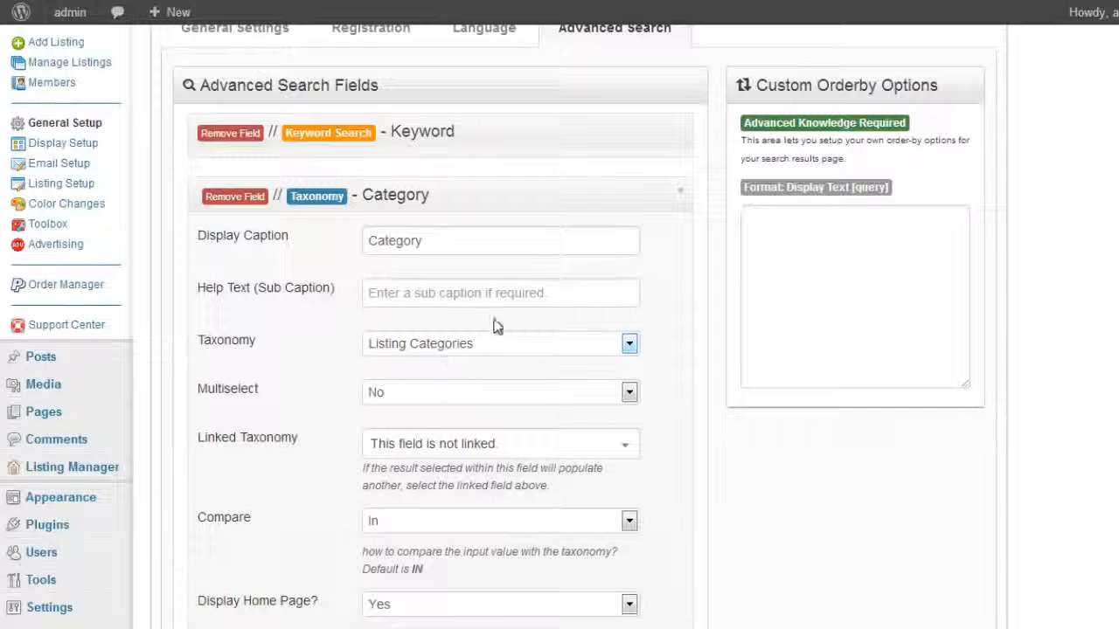
left_click(684, 194)
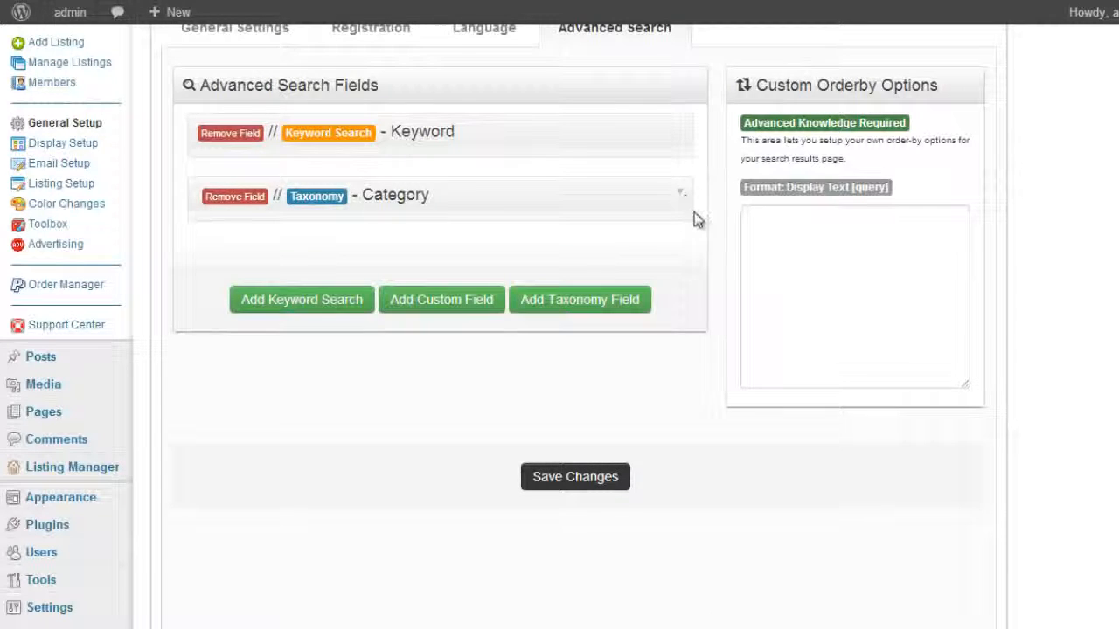
Step: Remove the Keyword search field, add a new unlabelled keyword search field below Category, and collapse it
scroll(691, 332, "up", 1)
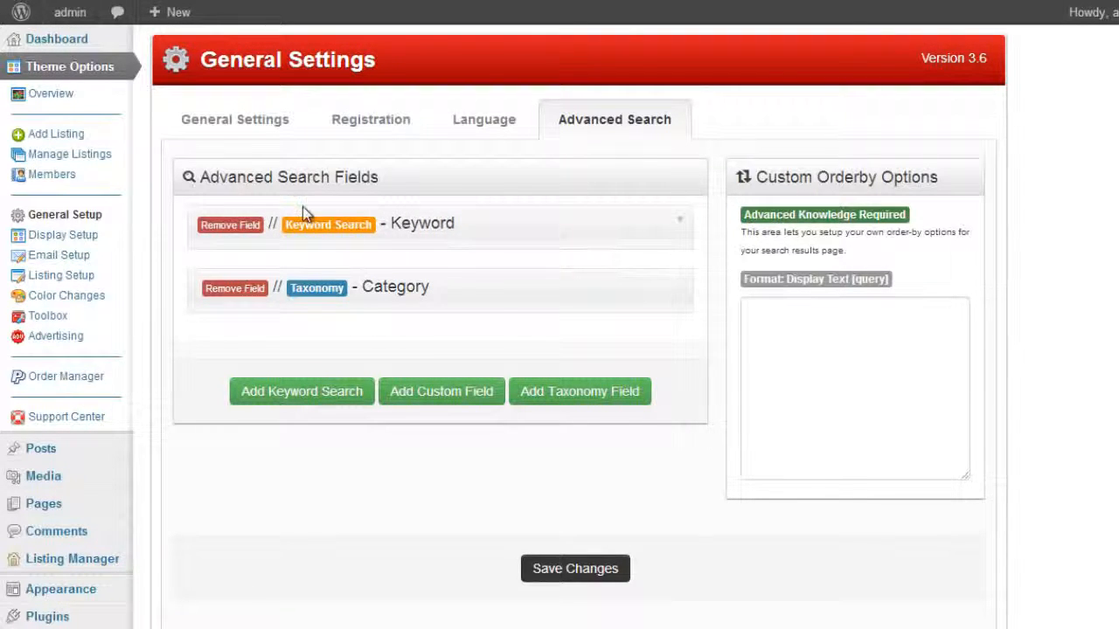
left_click(242, 229)
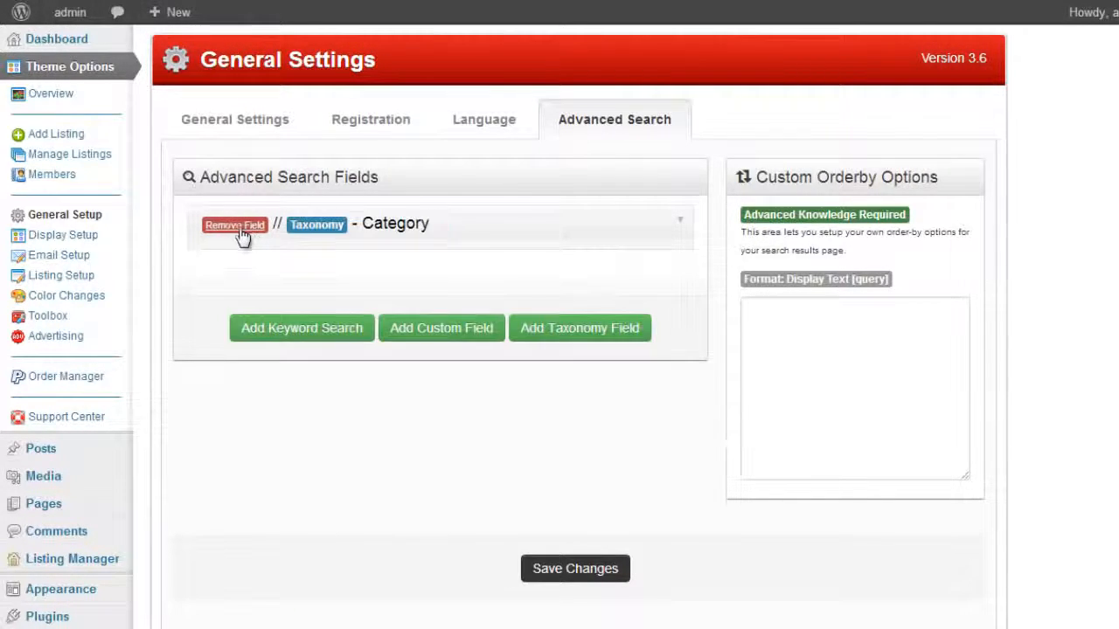
left_click(287, 326)
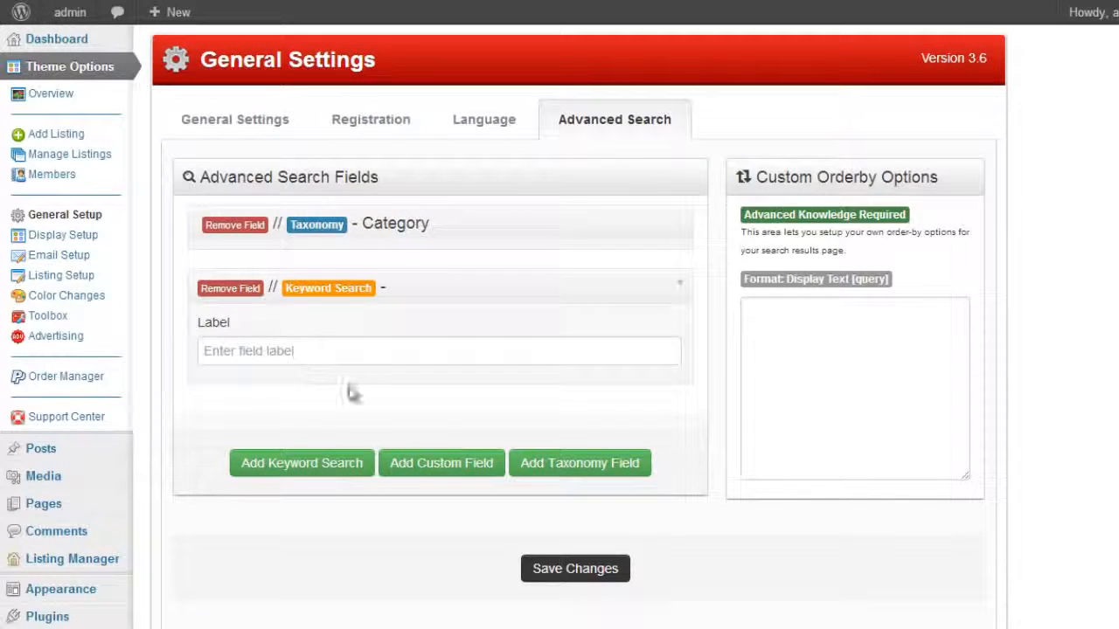
left_click(664, 288)
left_click_drag(551, 226, 537, 281)
left_click(681, 228)
left_click(682, 231)
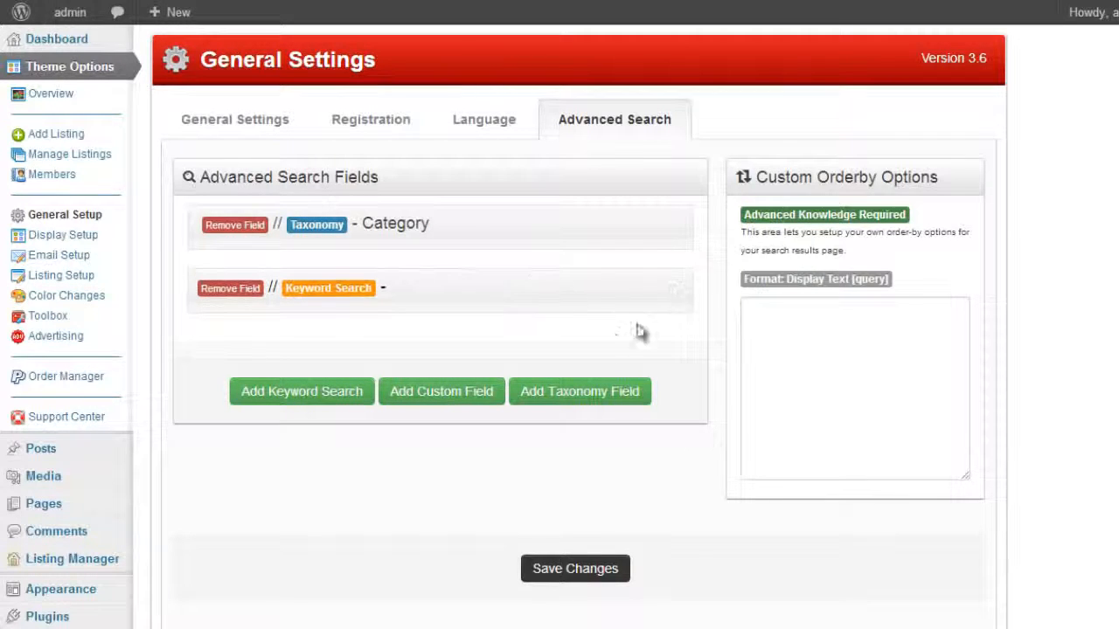
Step: Add a custom field to the advanced search fields and expand its settings
left_click(437, 400)
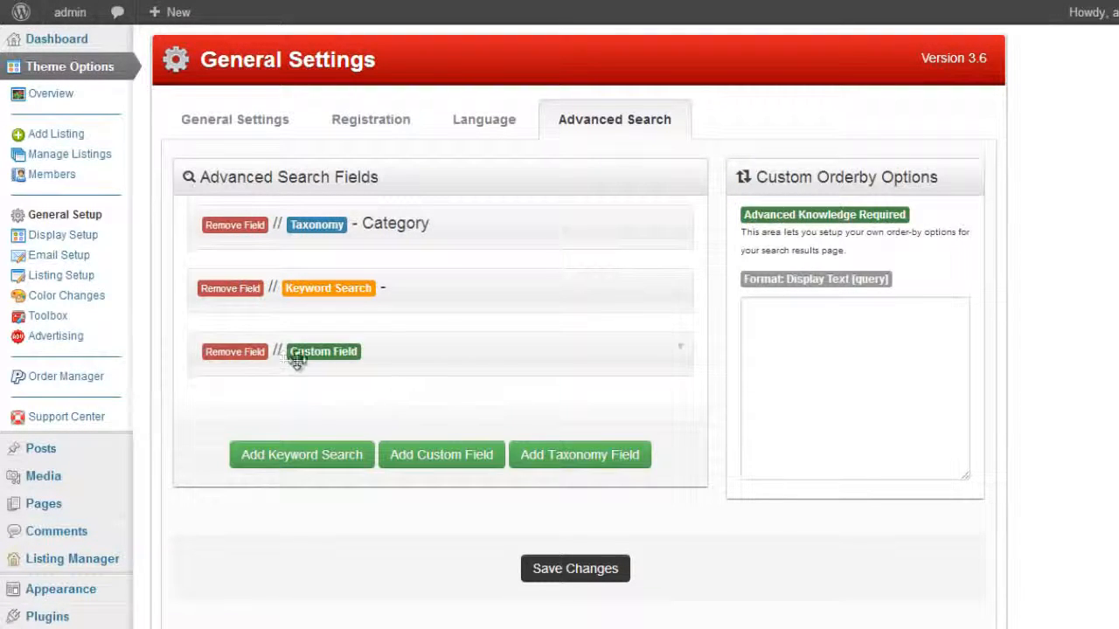
left_click(679, 349)
scroll(679, 354, "down", 1)
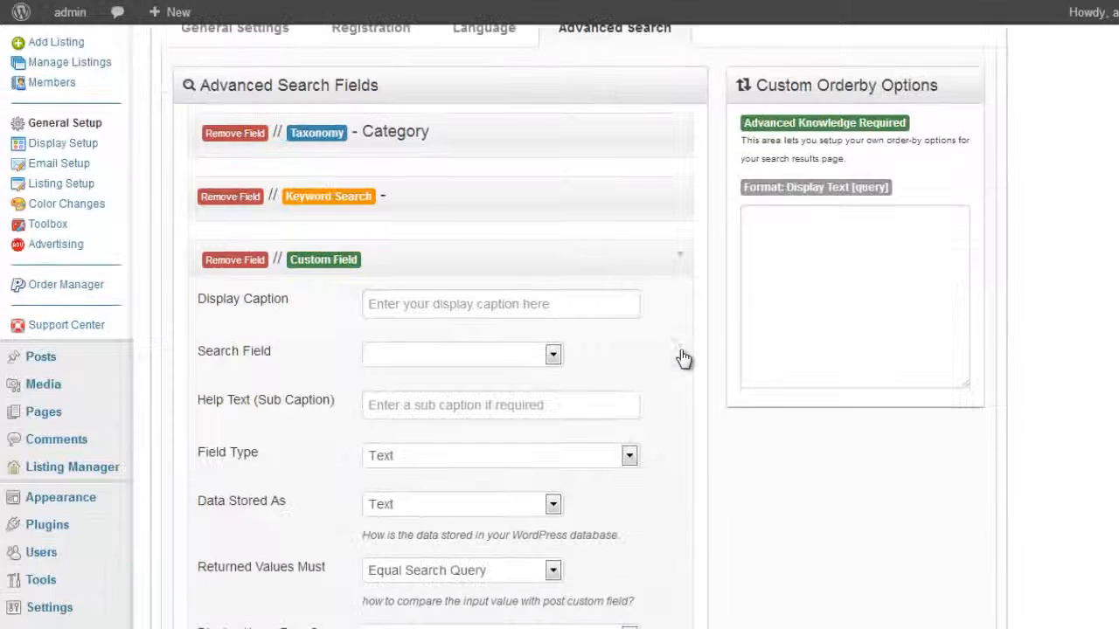
Step: Examine the Search Field choices available for the new custom field without selecting one
left_click(552, 354)
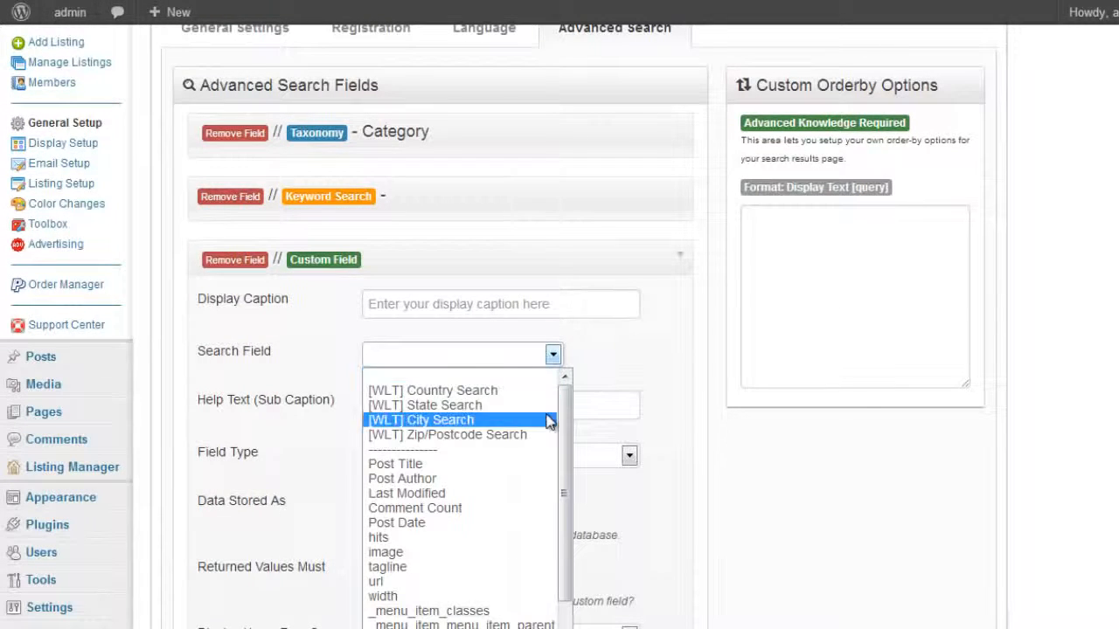
scroll(497, 442, "down", 1)
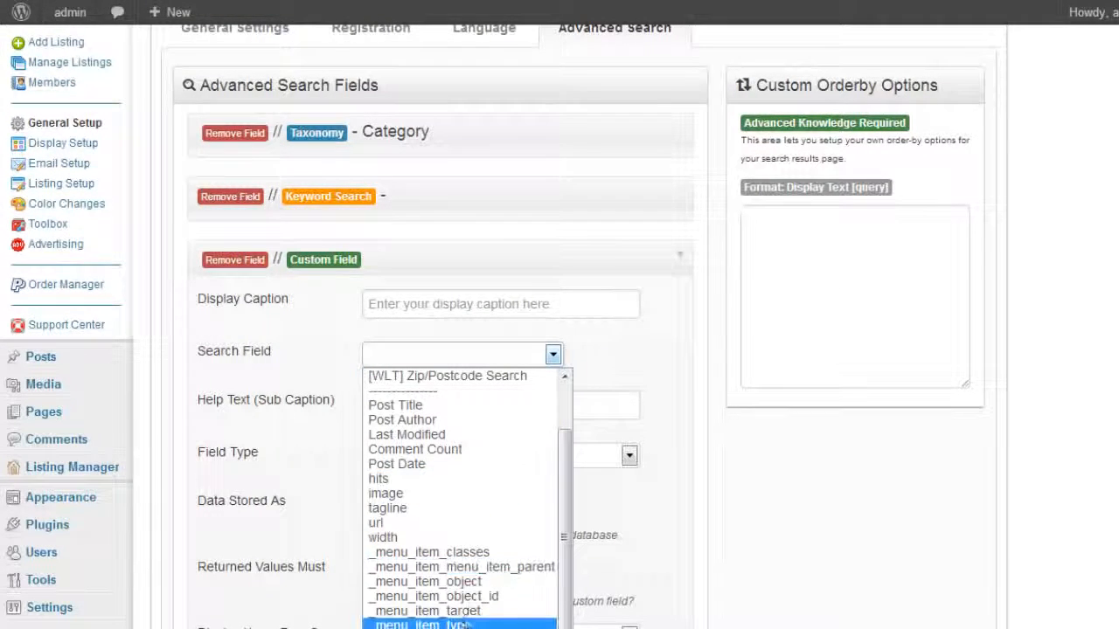
scroll(472, 607, "up", 2)
scroll(461, 568, "down", 1)
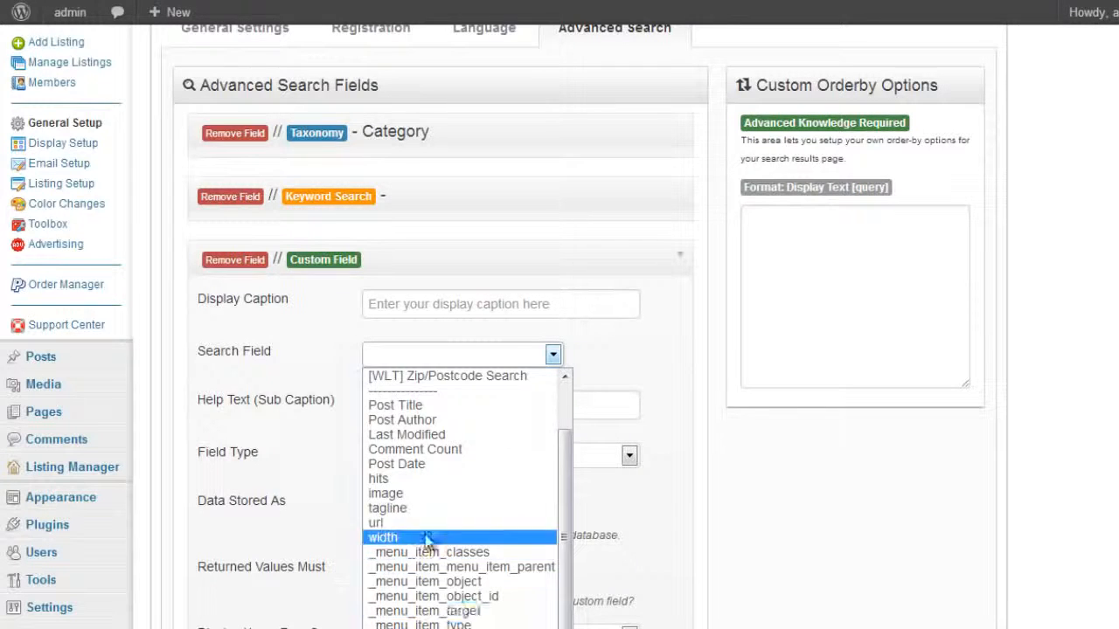
scroll(428, 524, "up", 1)
left_click(679, 332)
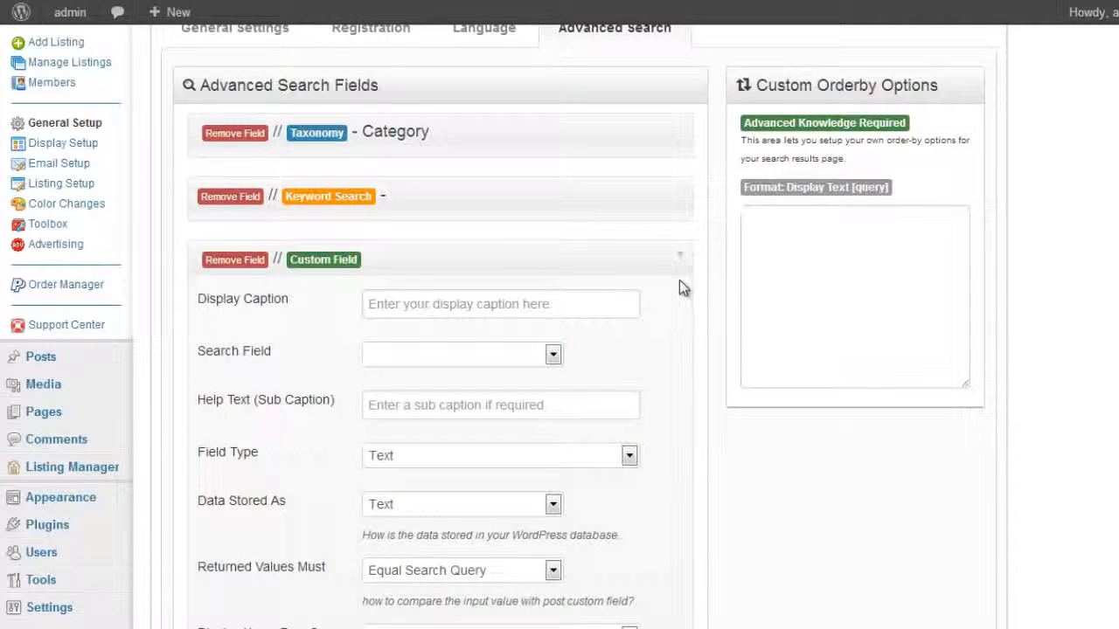
scroll(679, 284, "up", 2)
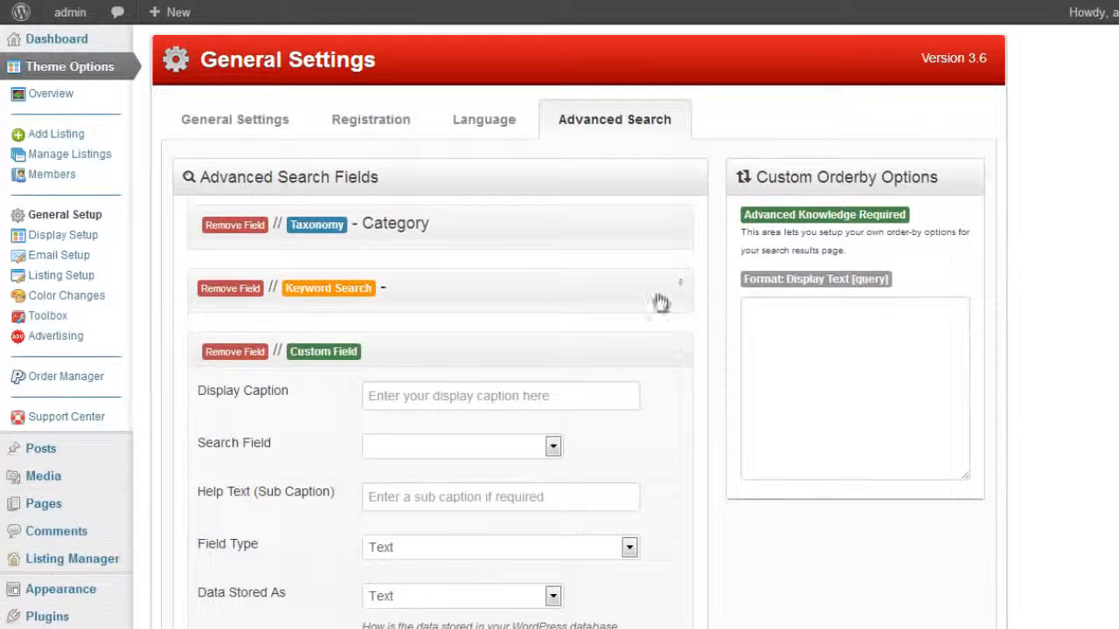
Step: In the listing setup, start a new custom field captioned "Price" with the description "Whats is the amount?"
left_click(84, 283)
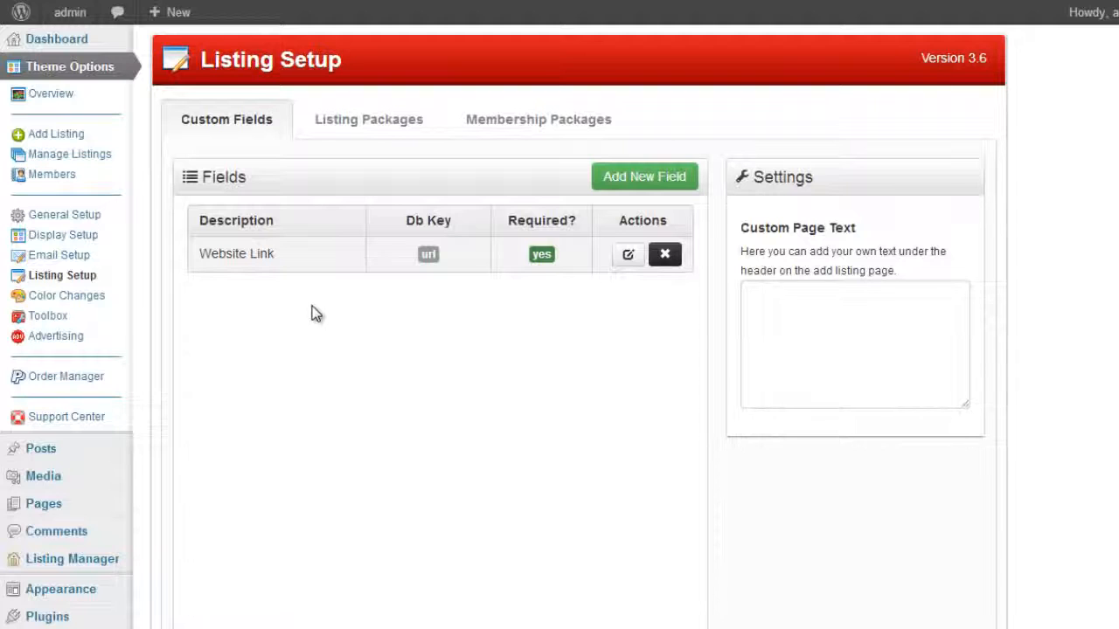
left_click(602, 181)
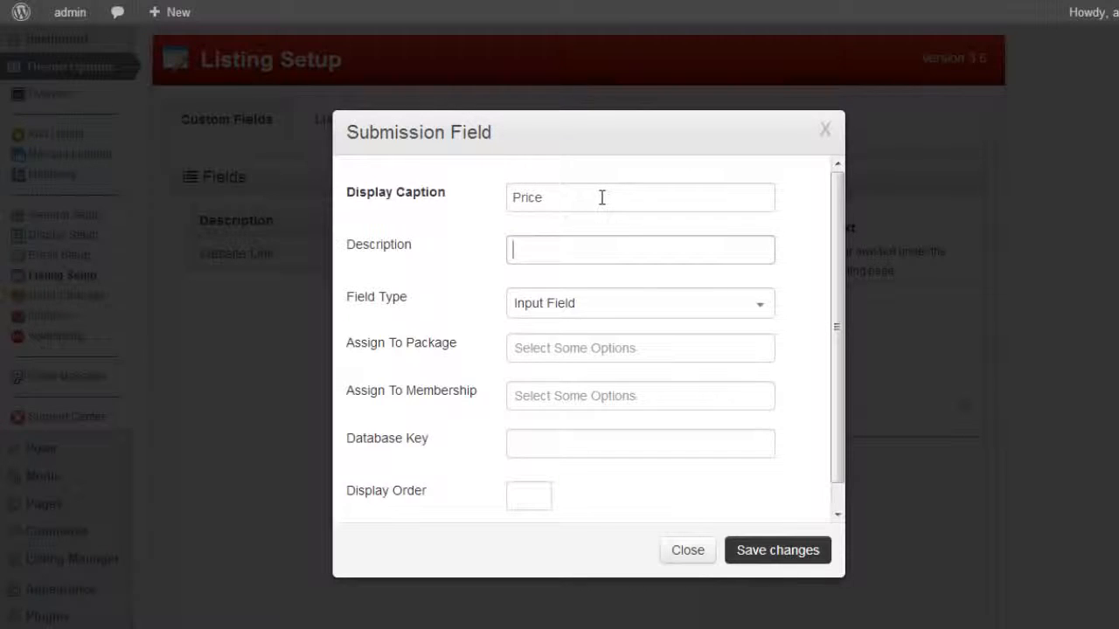
type("Whats is the amount?")
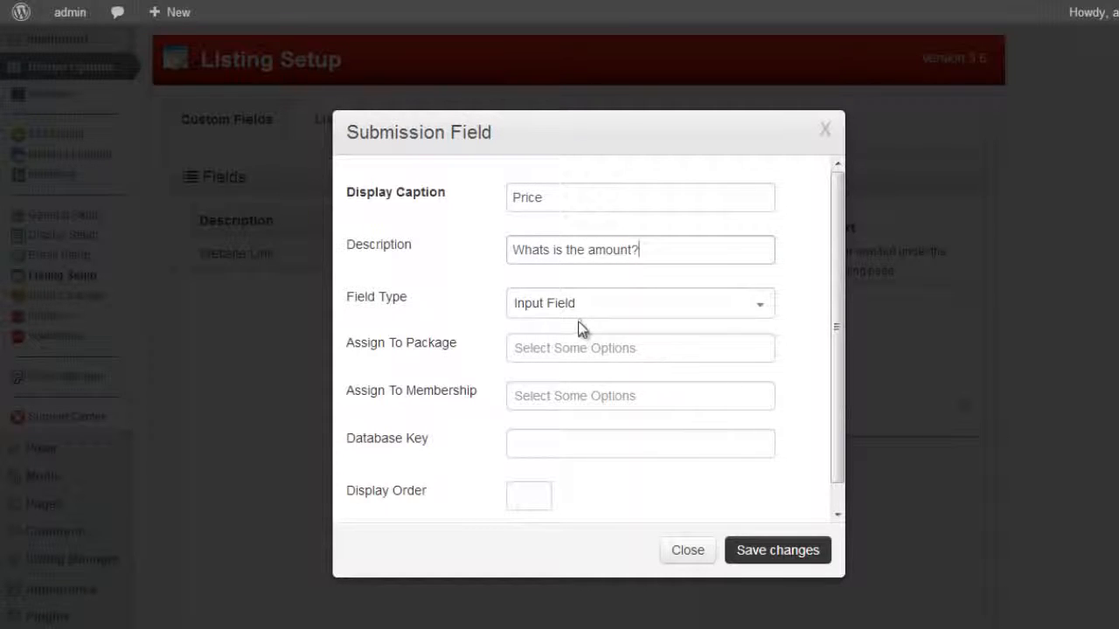
Step: Set the new field's database key to "price", leave it an optional input field, and save it
scroll(580, 328, "down", 1)
left_click(546, 406)
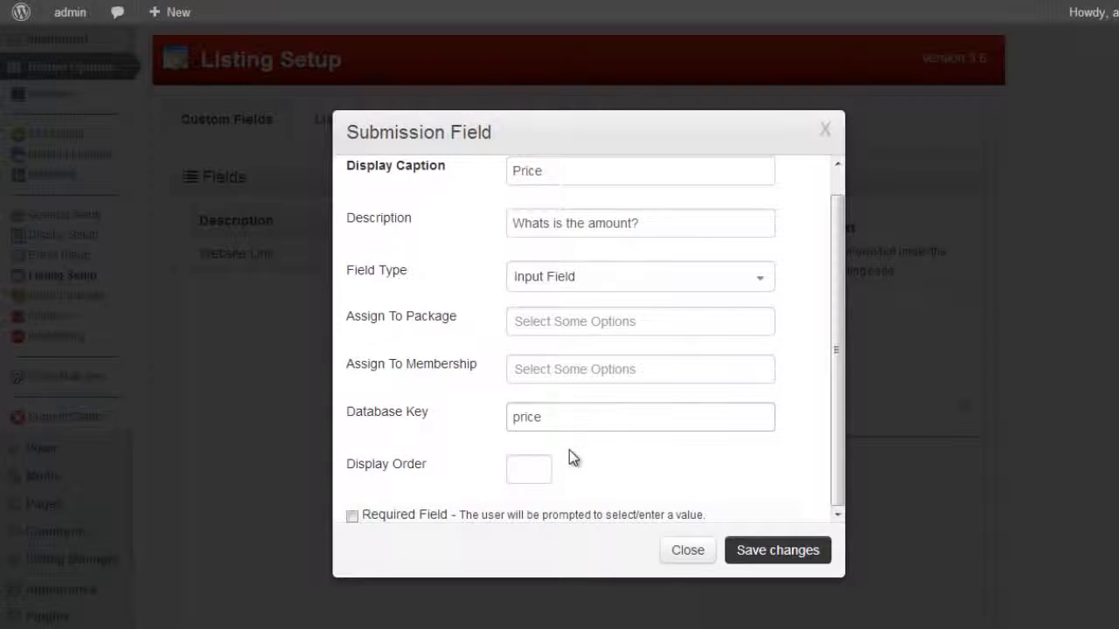
scroll(582, 452, "up", 1)
scroll(432, 430, "down", 1)
scroll(461, 410, "up", 1)
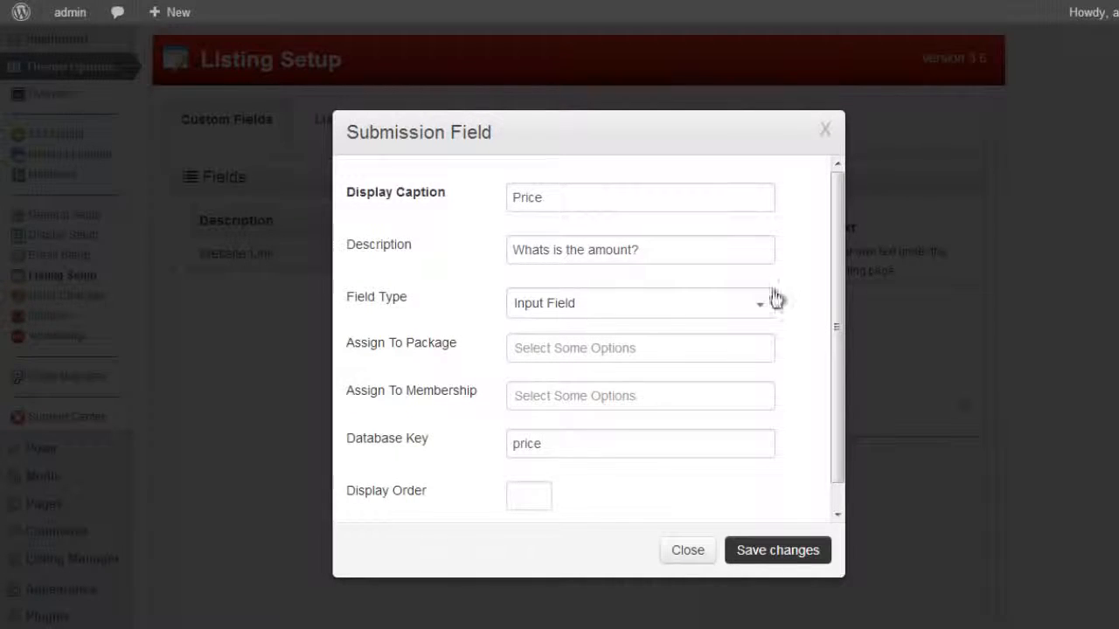
scroll(477, 437, "down", 1)
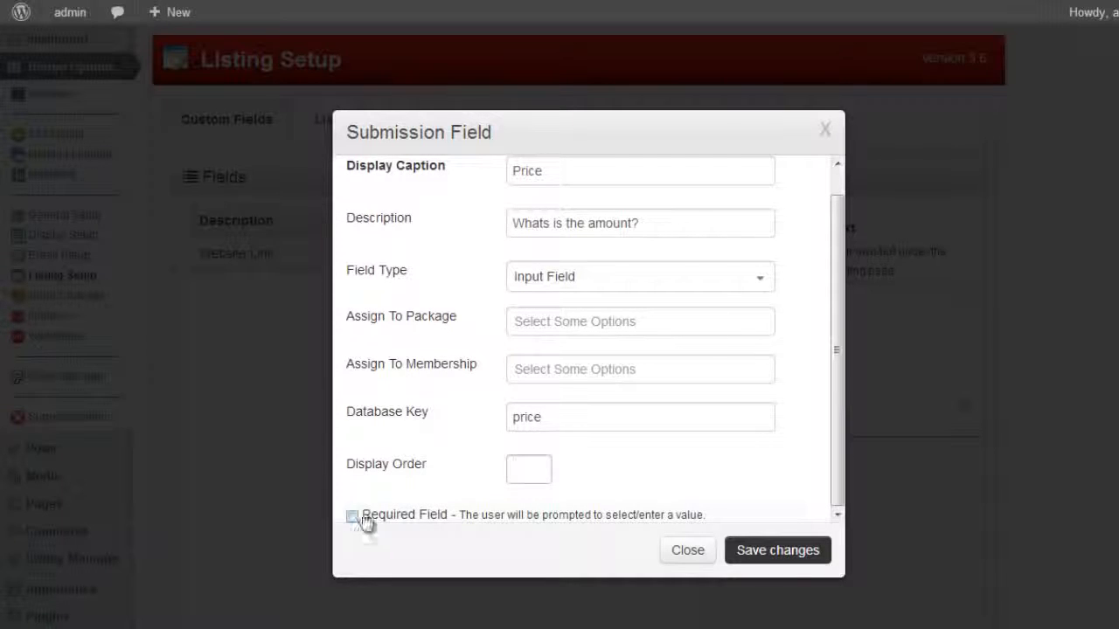
left_click(824, 559)
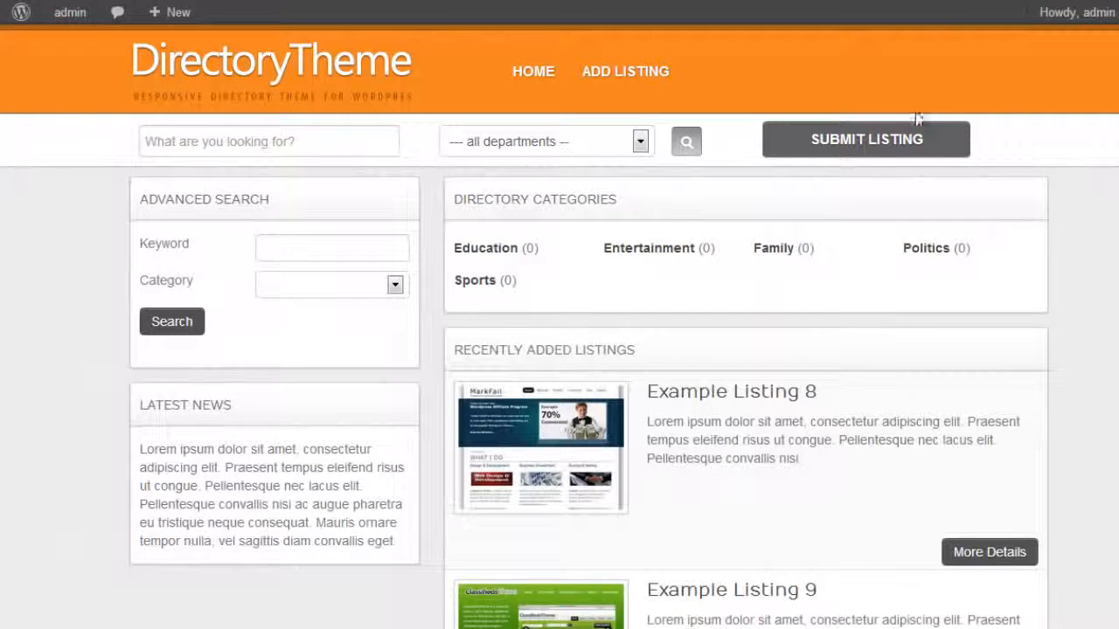
Step: On the public site, open the listing submission form for Example Package 1 and look for the Price field
left_click(879, 149)
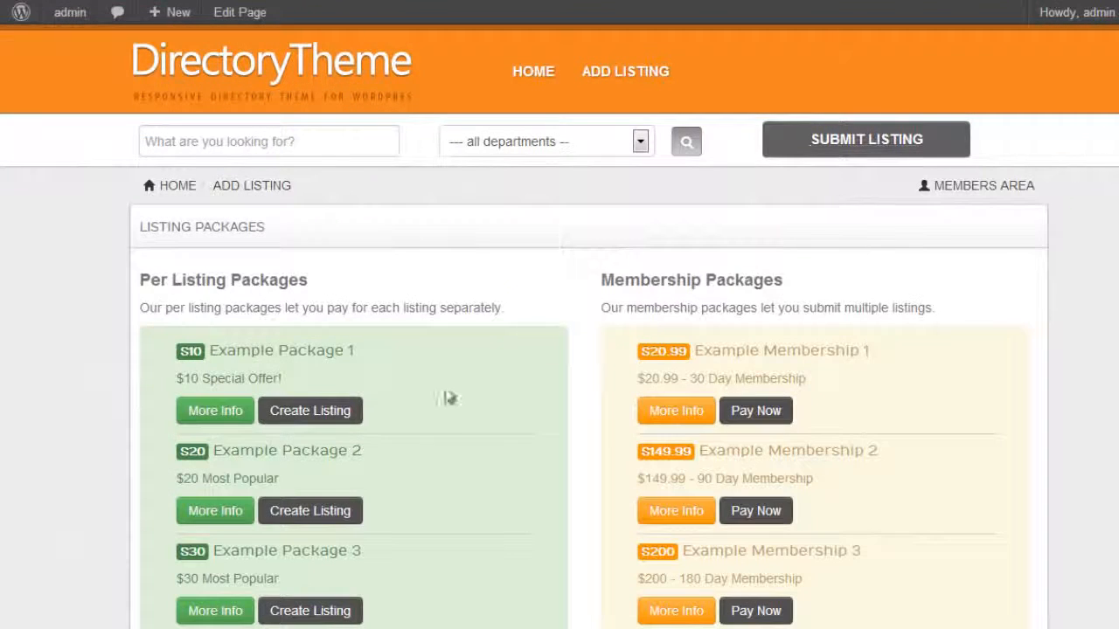
left_click(327, 417)
scroll(513, 393, "down", 3)
scroll(498, 385, "up", 2)
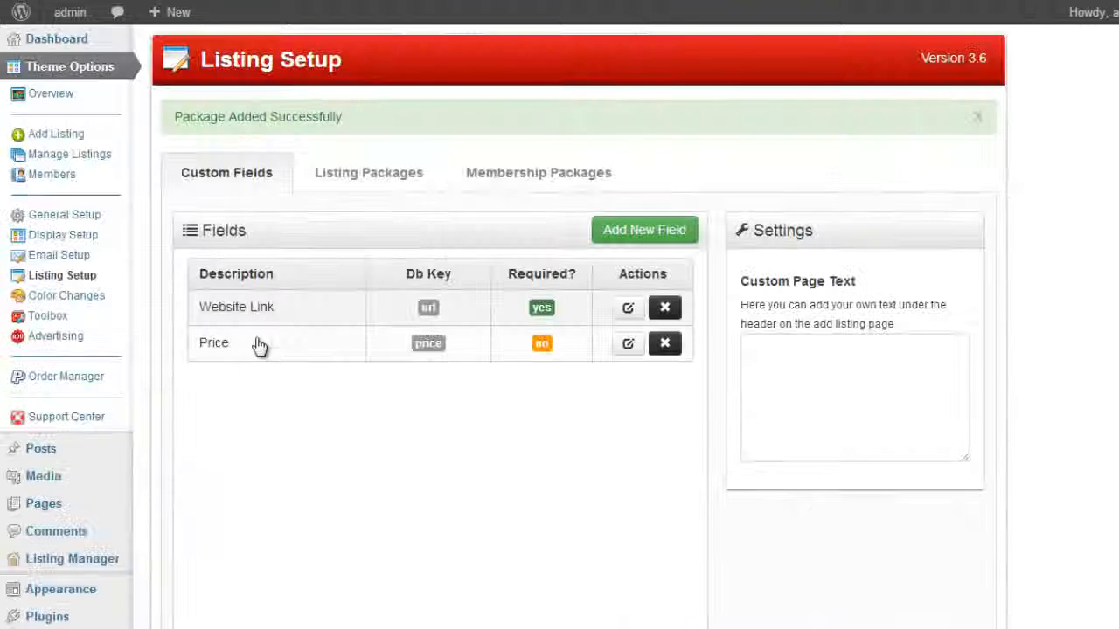
Step: Assign the Price custom field to Example Package 1 and a membership package, and save the changes
left_click(627, 344)
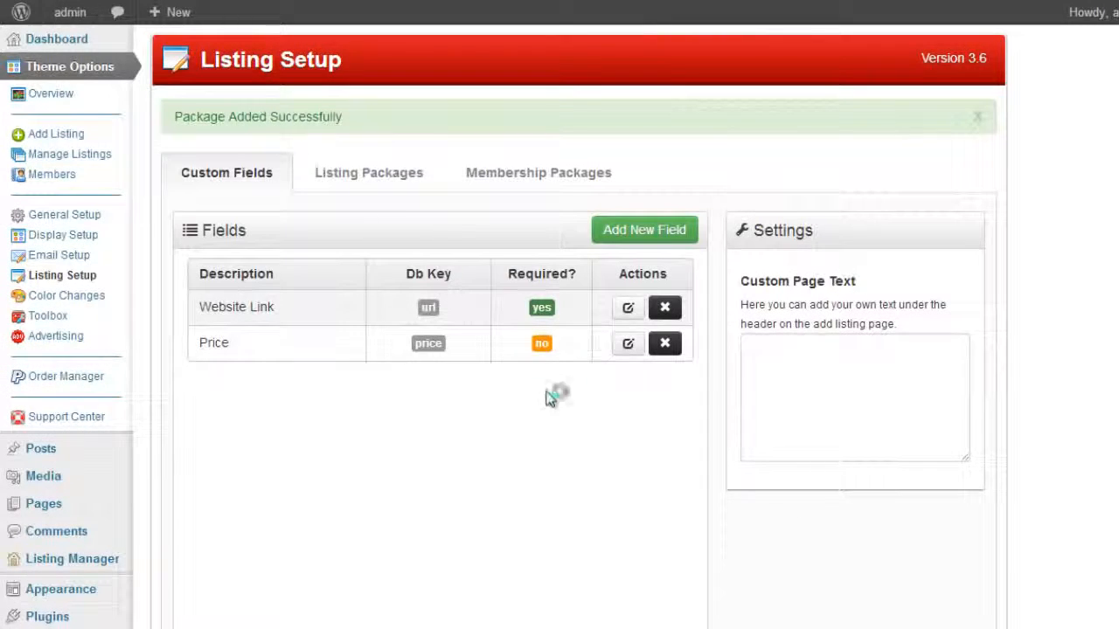
left_click(572, 321)
left_click(569, 348)
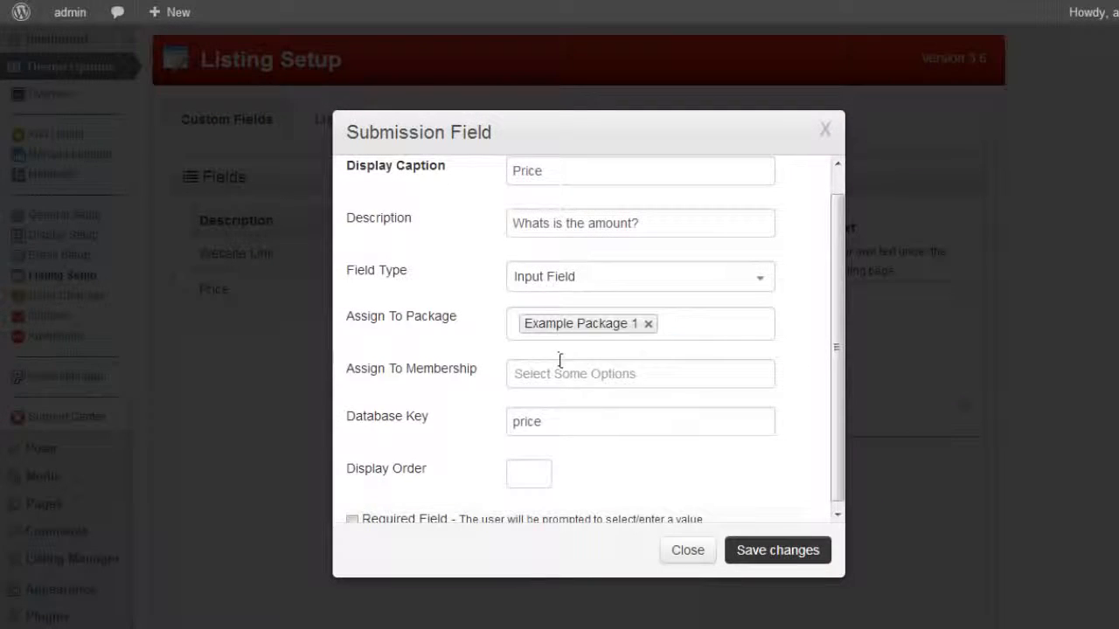
left_click(559, 372)
left_click(554, 400)
left_click(749, 550)
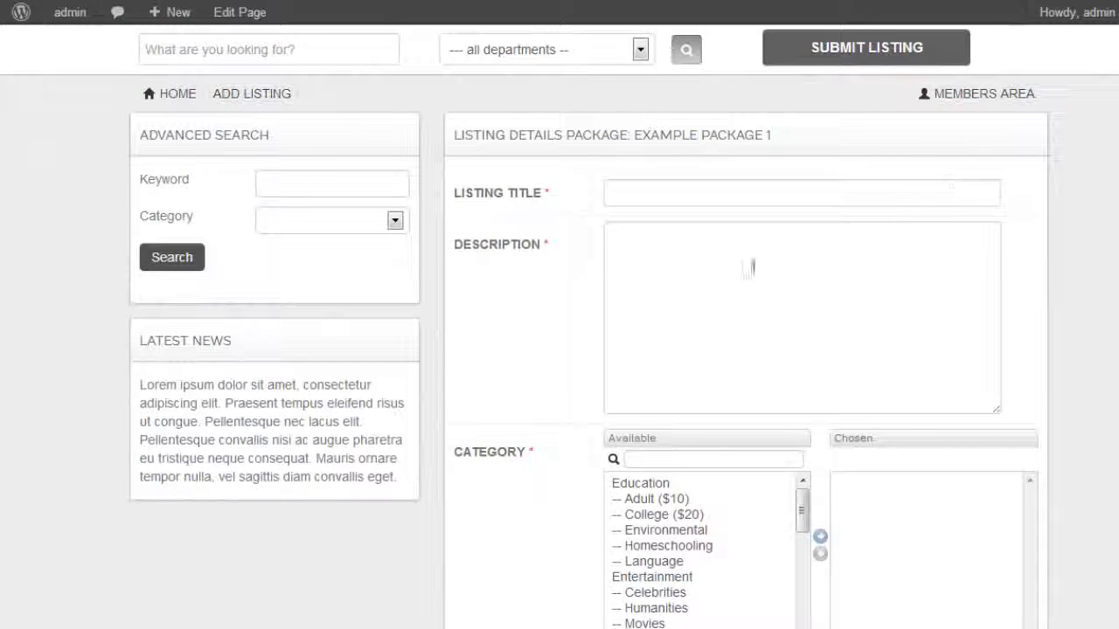
Step: Start a new listing under Example Package 1 on the public site and check its form for the Price field
left_click(872, 49)
left_click(359, 407)
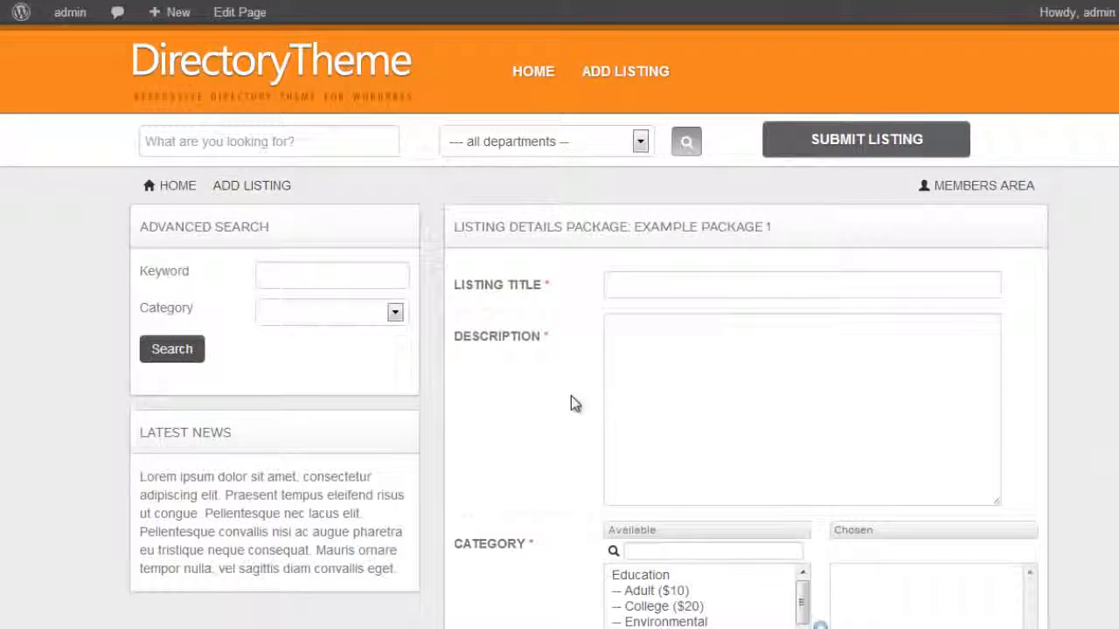
scroll(559, 402, "down", 5)
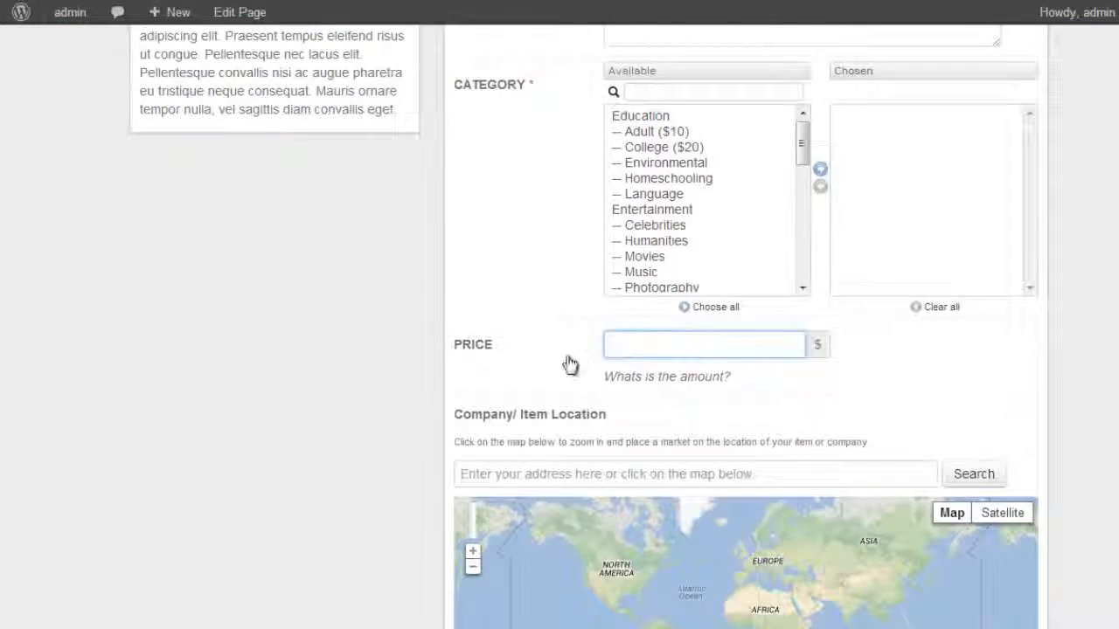
scroll(592, 268, "up", 5)
Step: Enter "testing price field" as both the listing title and the description
left_click(630, 194)
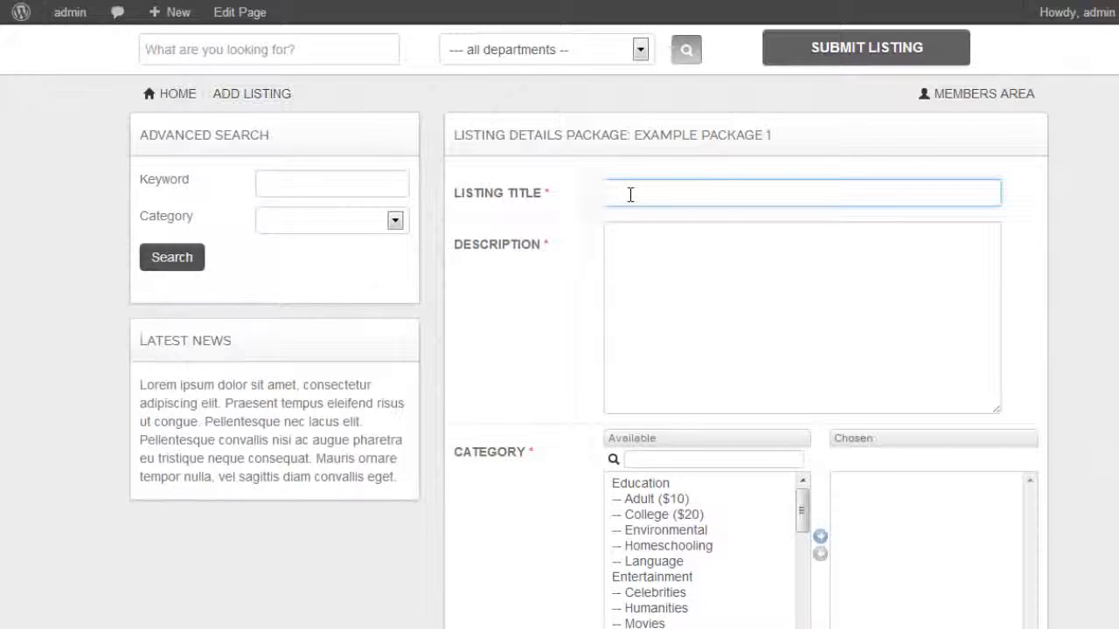
type("testing pac")
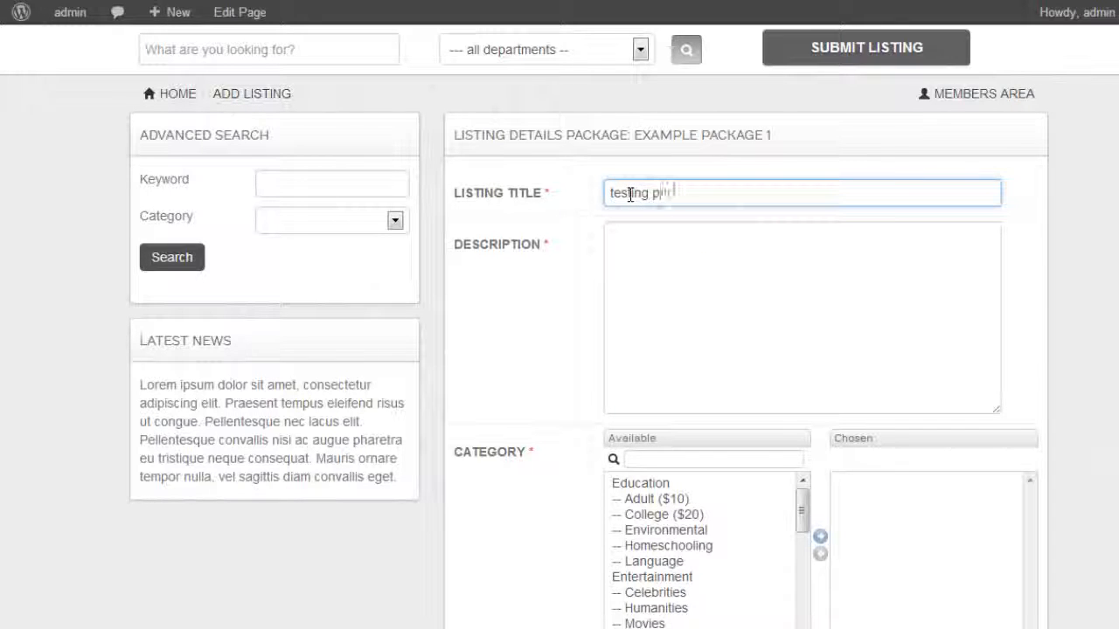
type("ce field")
key("ctrl+a")
key("ctrl+c")
left_click(679, 264)
key("ctrl+v")
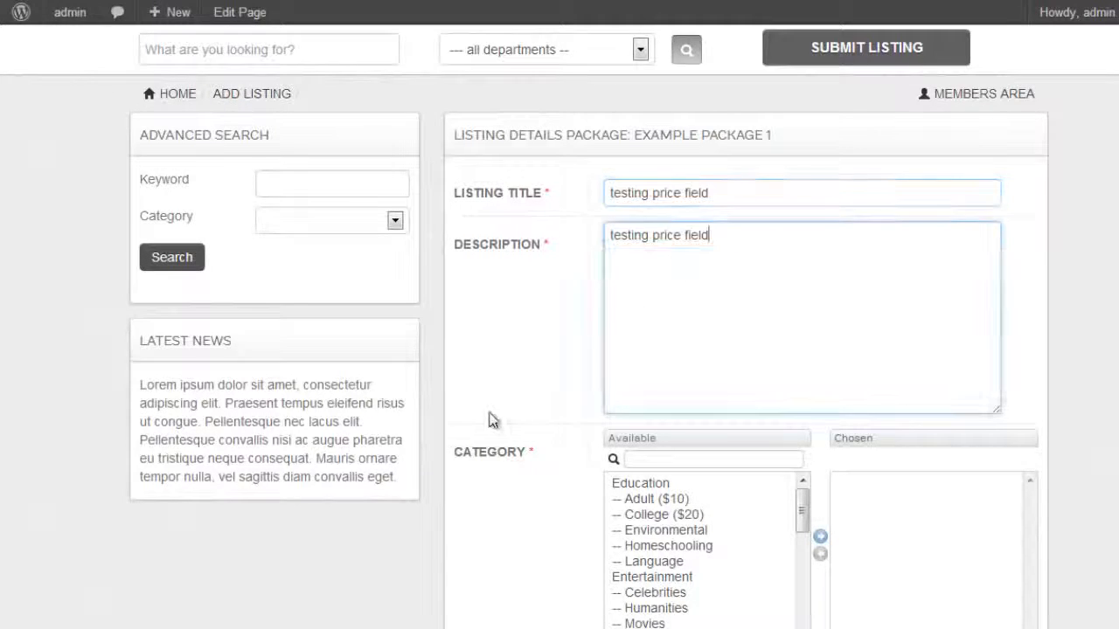
Step: Choose Education and Entertainment as the listing's categories and set its price to 100
scroll(525, 418, "down", 1)
left_click(640, 393)
left_click(647, 409, "ctrl")
left_click(639, 393)
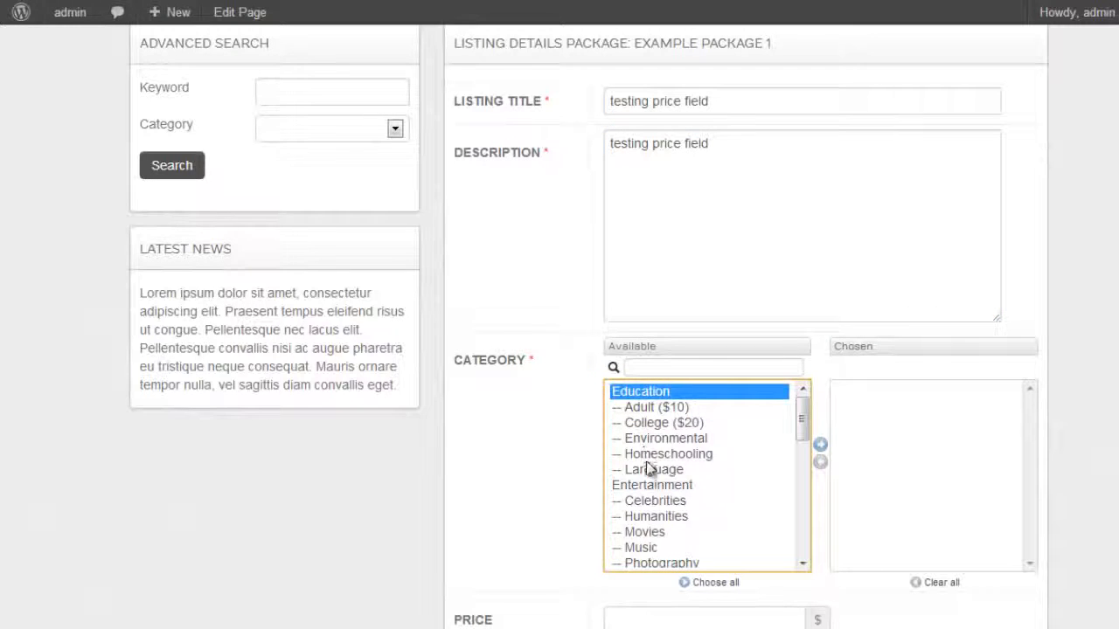
left_click(650, 481, "ctrl")
scroll(636, 455, "down", 2)
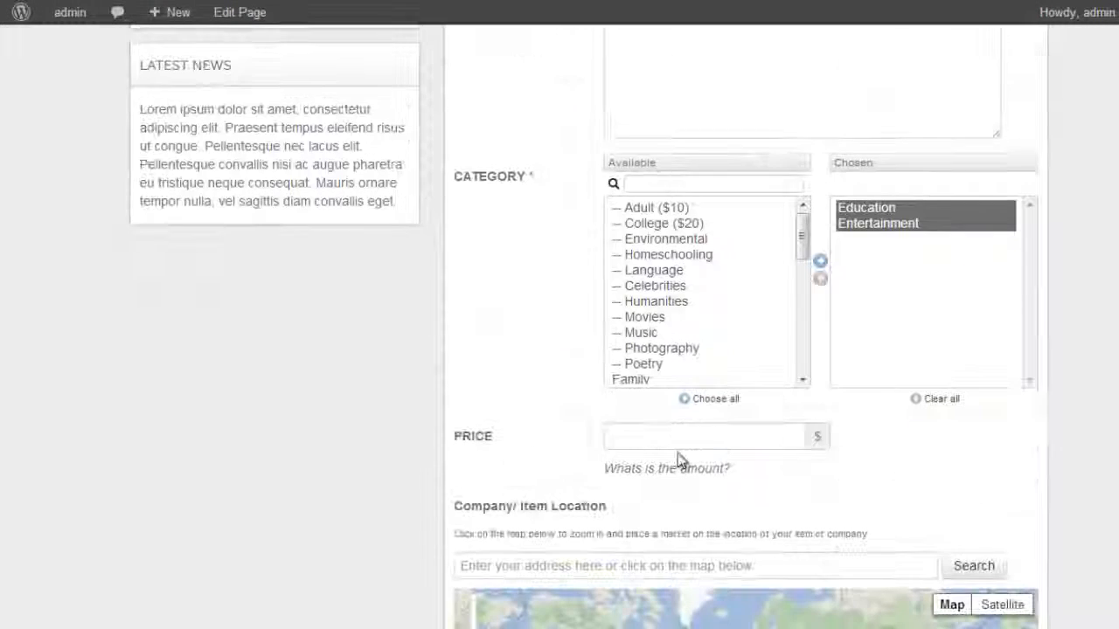
left_click(692, 435)
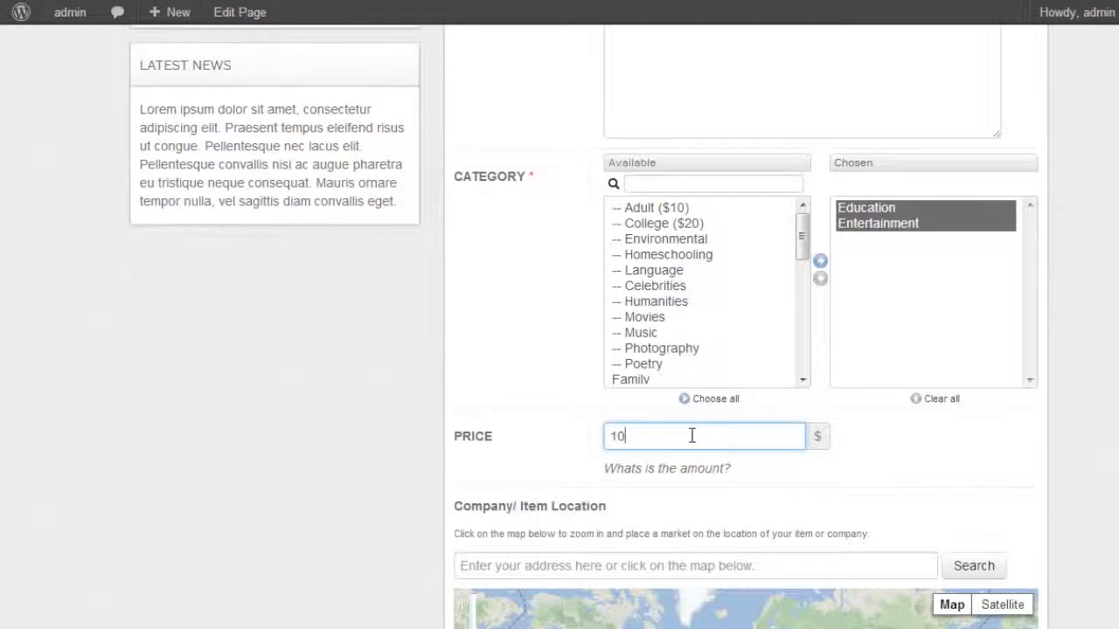
left_click(841, 440)
Step: Mark the listing's location in the United Kingdom on the map and save the listing
scroll(1079, 449, "down", 5)
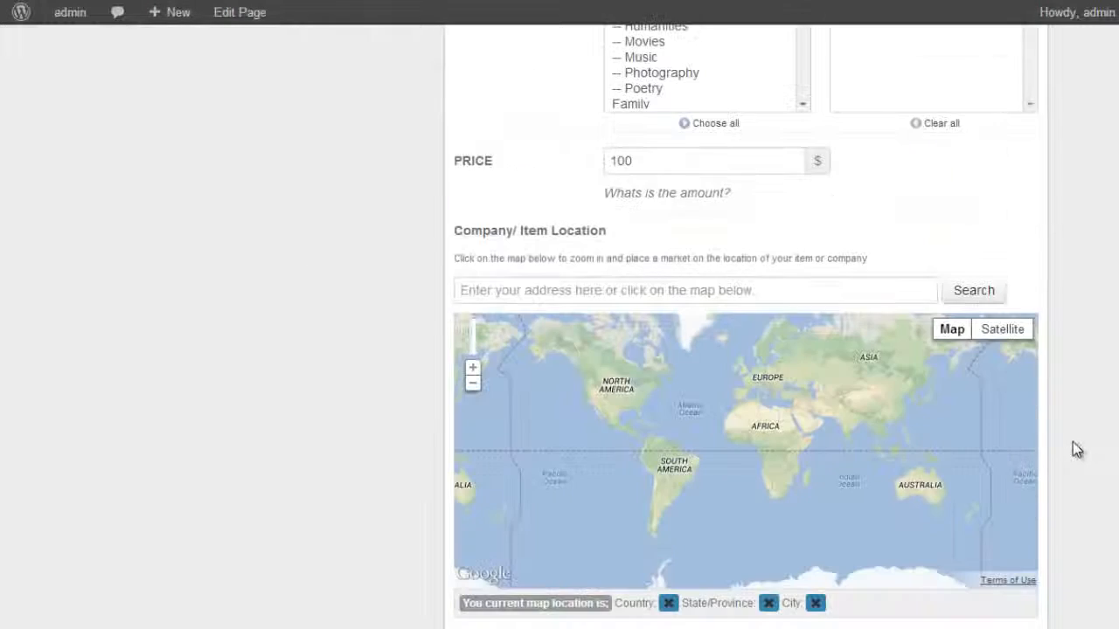
left_click(761, 206)
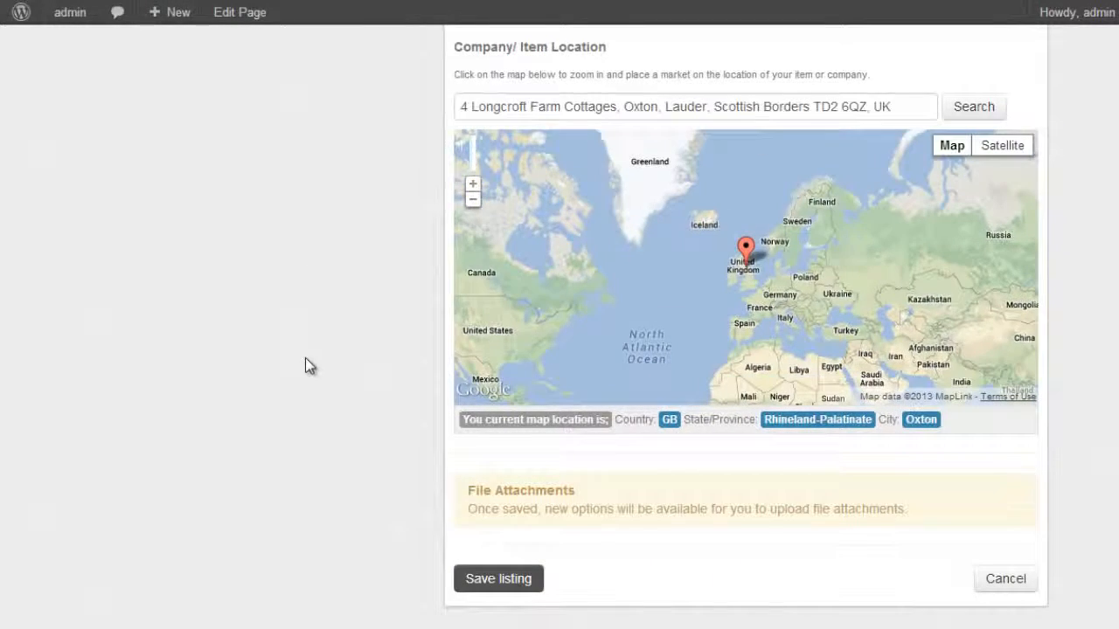
left_click(512, 581)
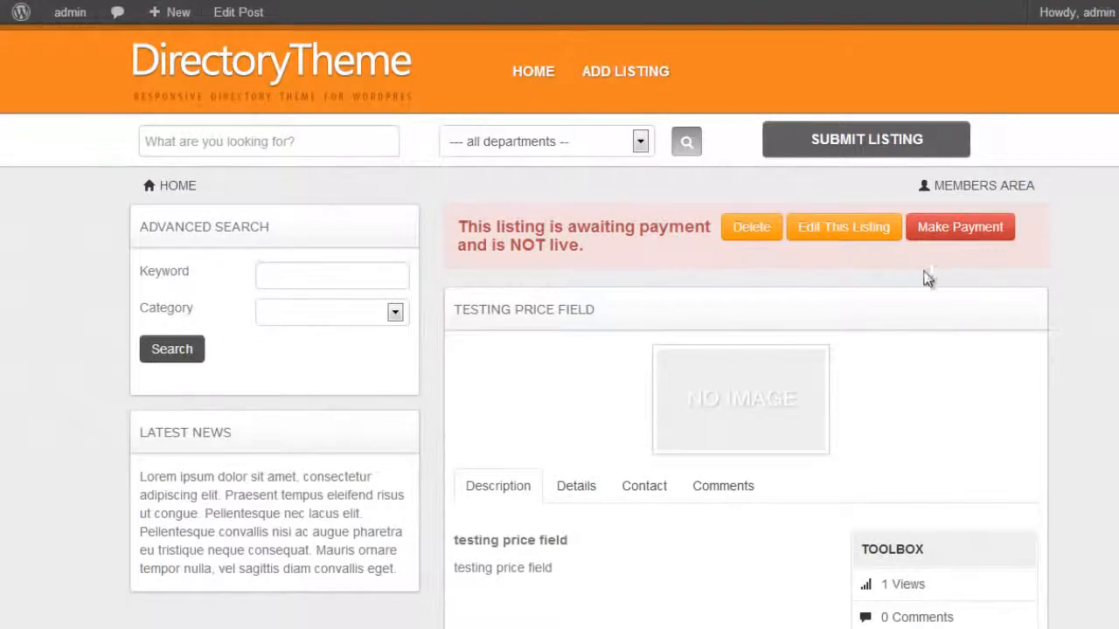
Step: Open the payment options for the new listing that is awaiting payment
left_click(931, 229)
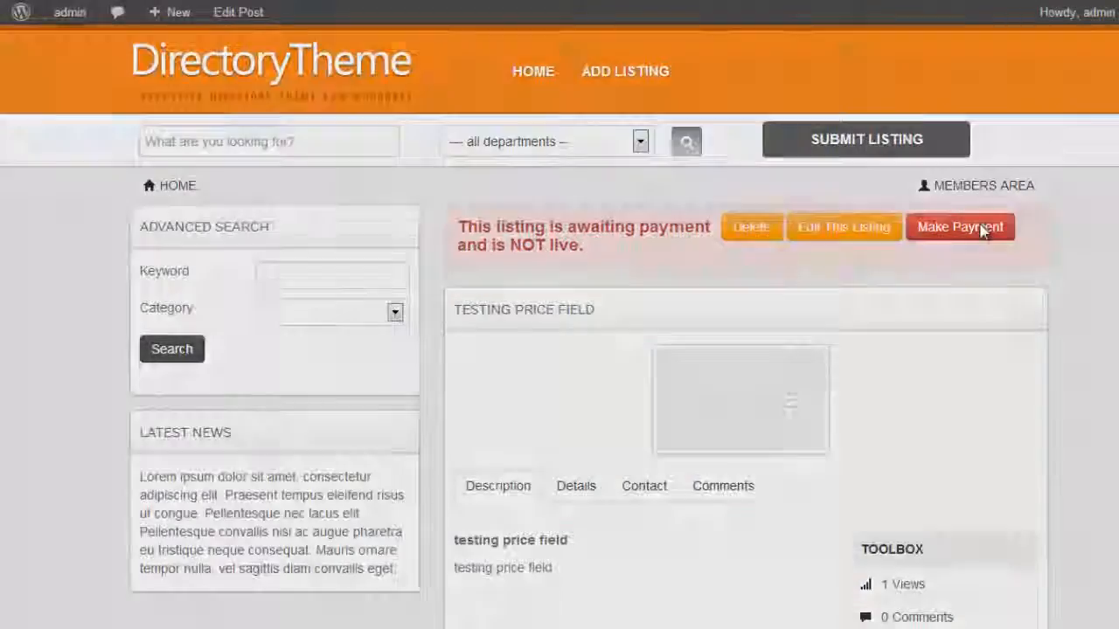
left_click(829, 95)
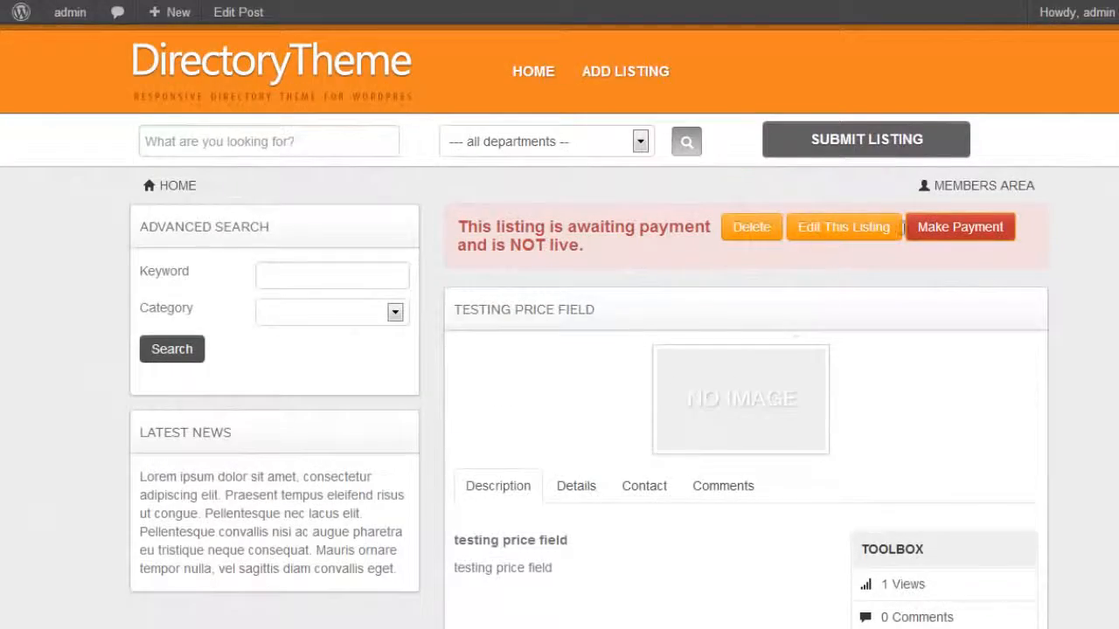
left_click(961, 225)
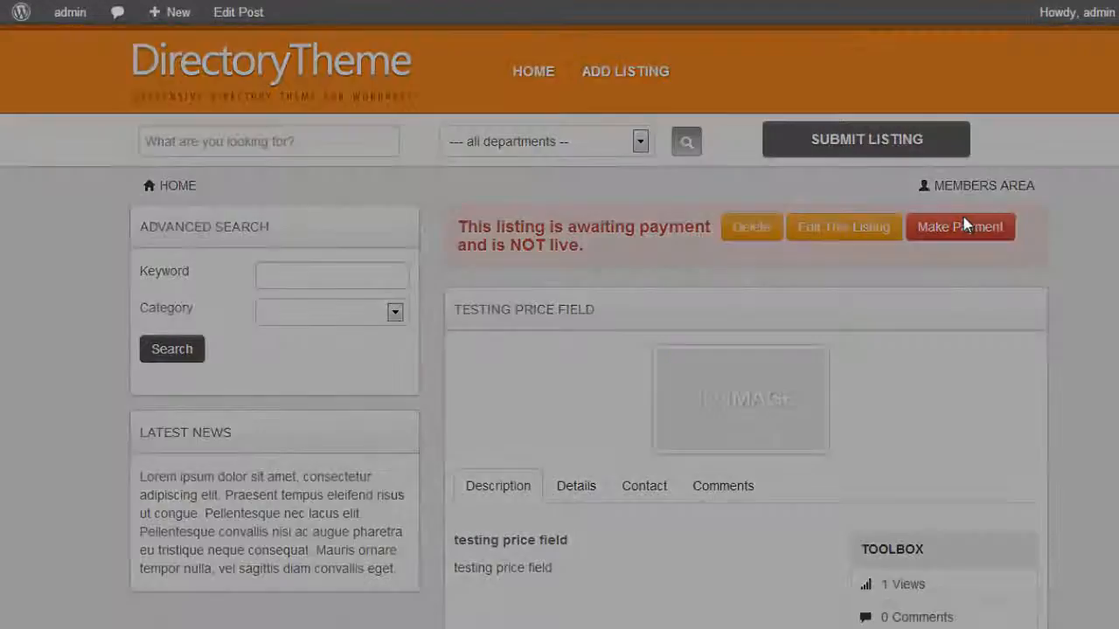
left_click(409, 220)
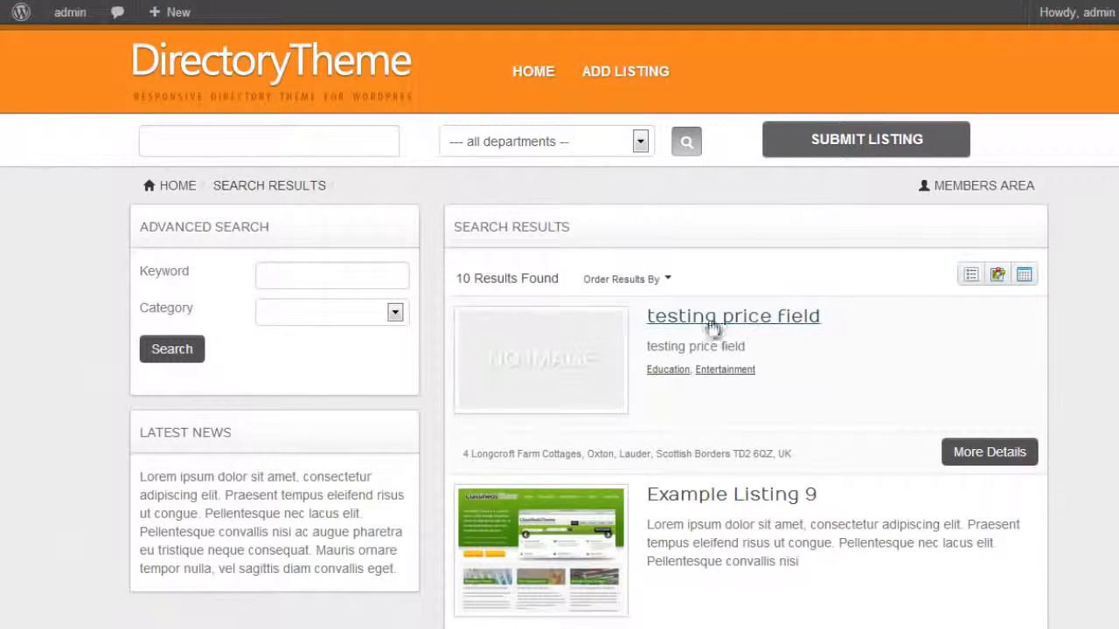
Step: View the "testing price field" listing and check the price shown in its details
scroll(864, 327, "down", 3)
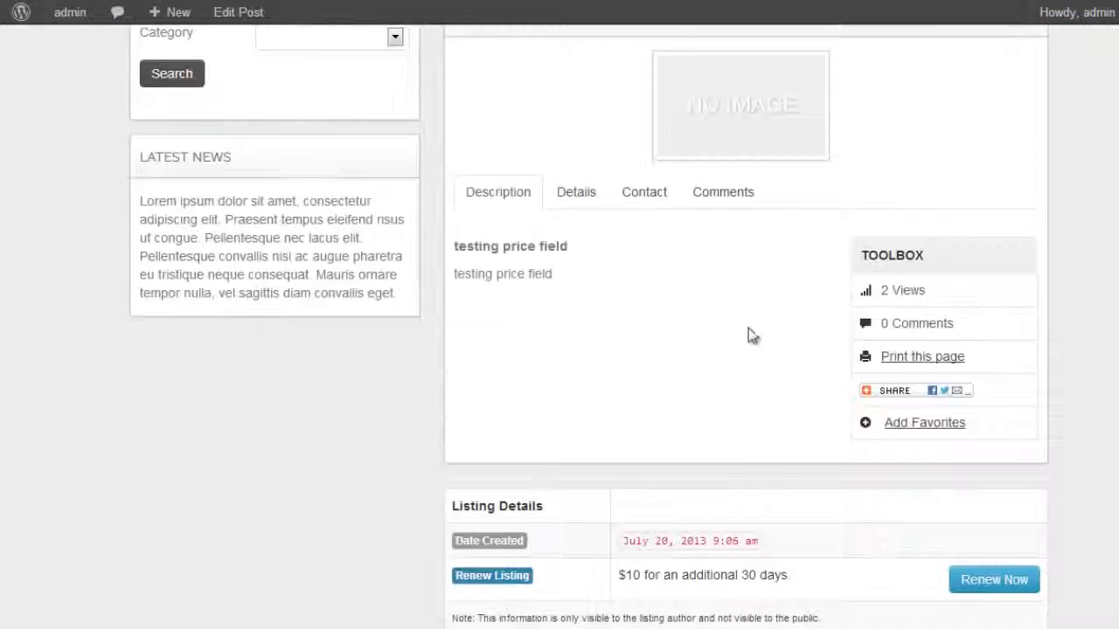
scroll(749, 334, "up", 2)
left_click(615, 393)
scroll(589, 411, "down", 2)
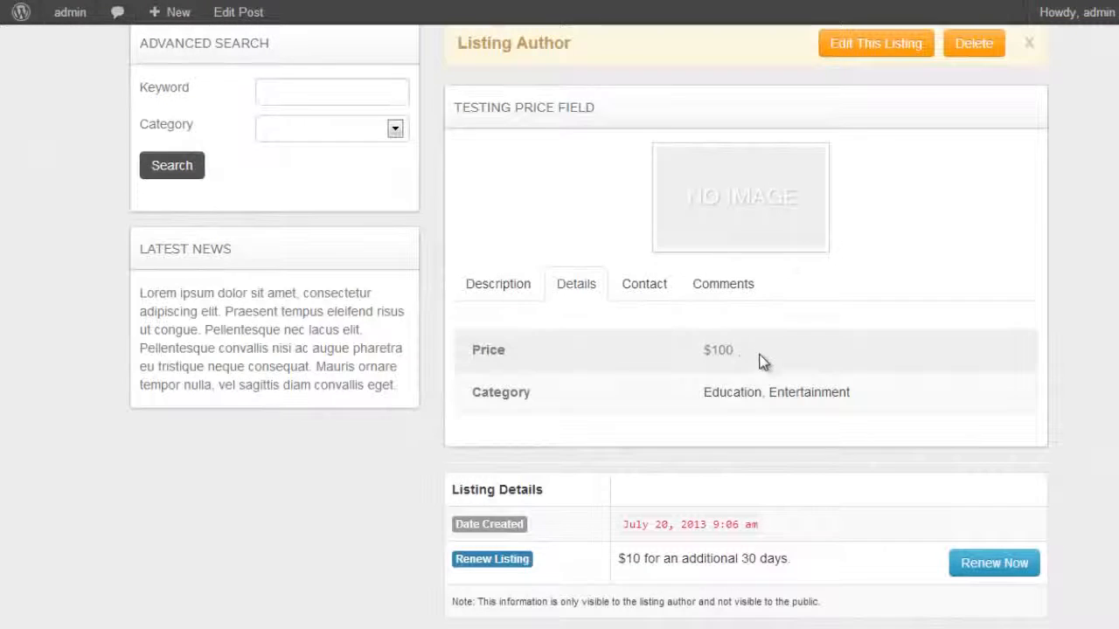
left_click_drag(752, 347, 695, 355)
left_click(700, 354)
scroll(699, 354, "up", 2)
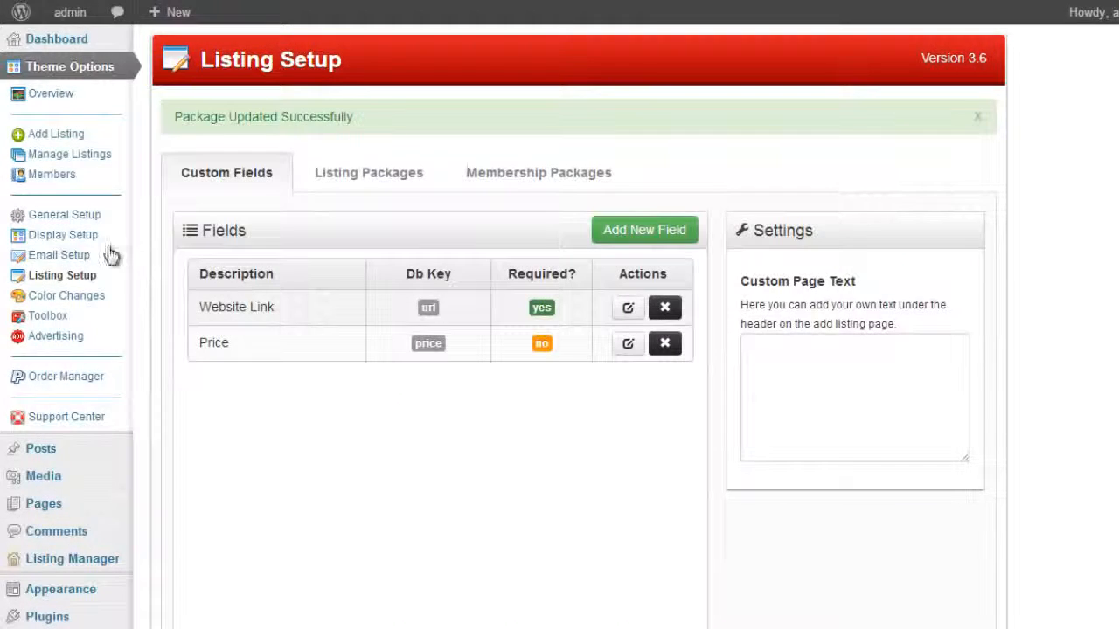
Step: Return to the general setup's advanced search settings and add a custom search field with the display caption "Price"
left_click(72, 220)
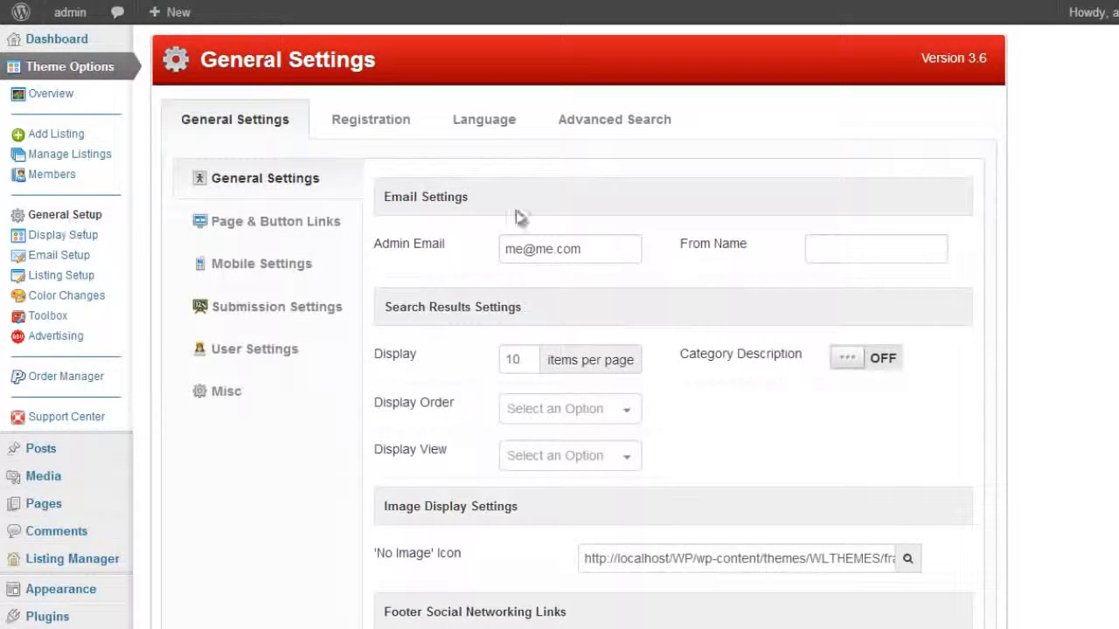
left_click(629, 136)
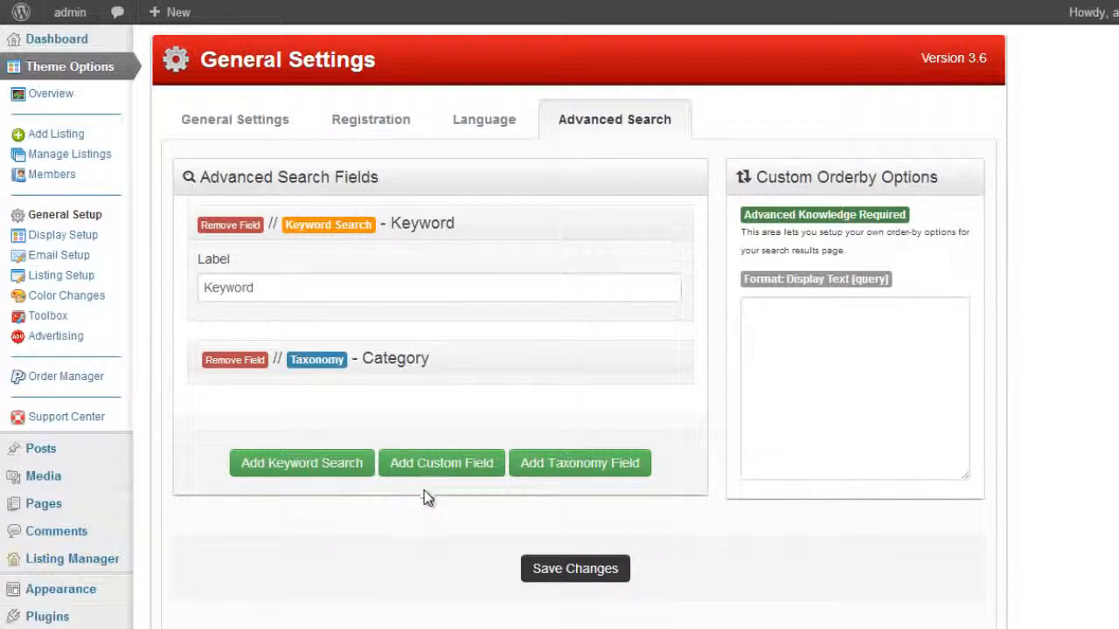
left_click(422, 465)
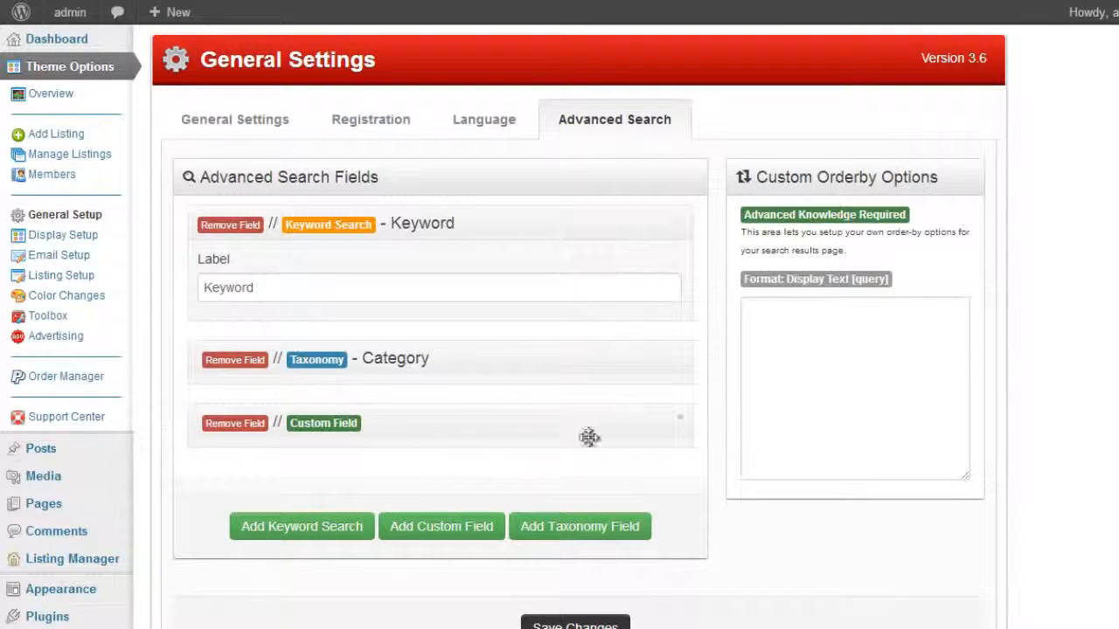
left_click(680, 419)
left_click(501, 463)
type("P")
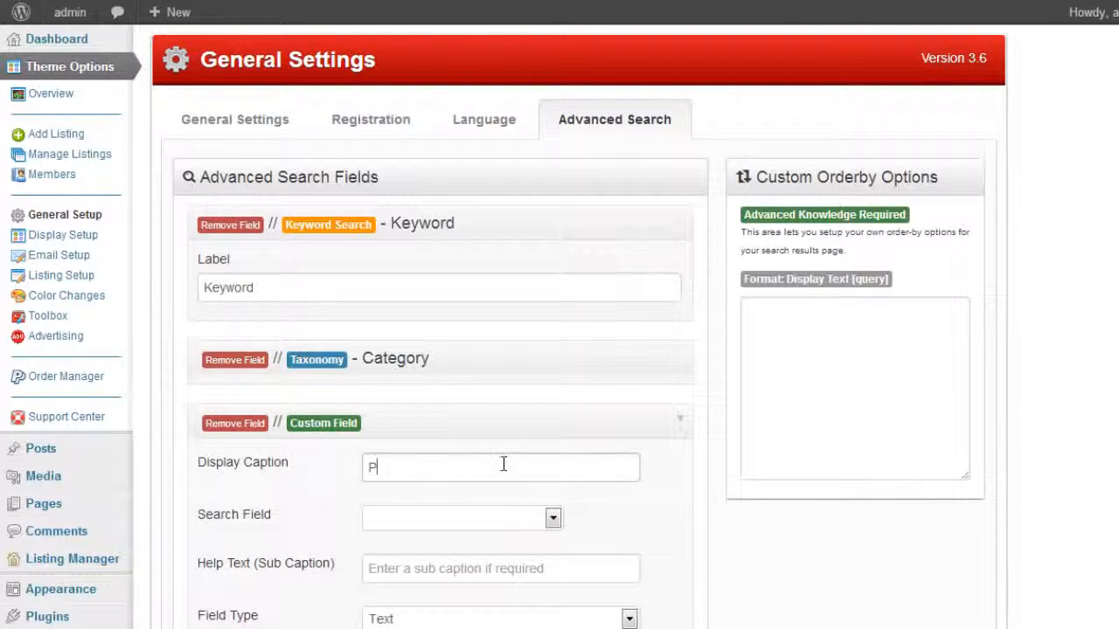
type("rice")
scroll(517, 458, "down", 2)
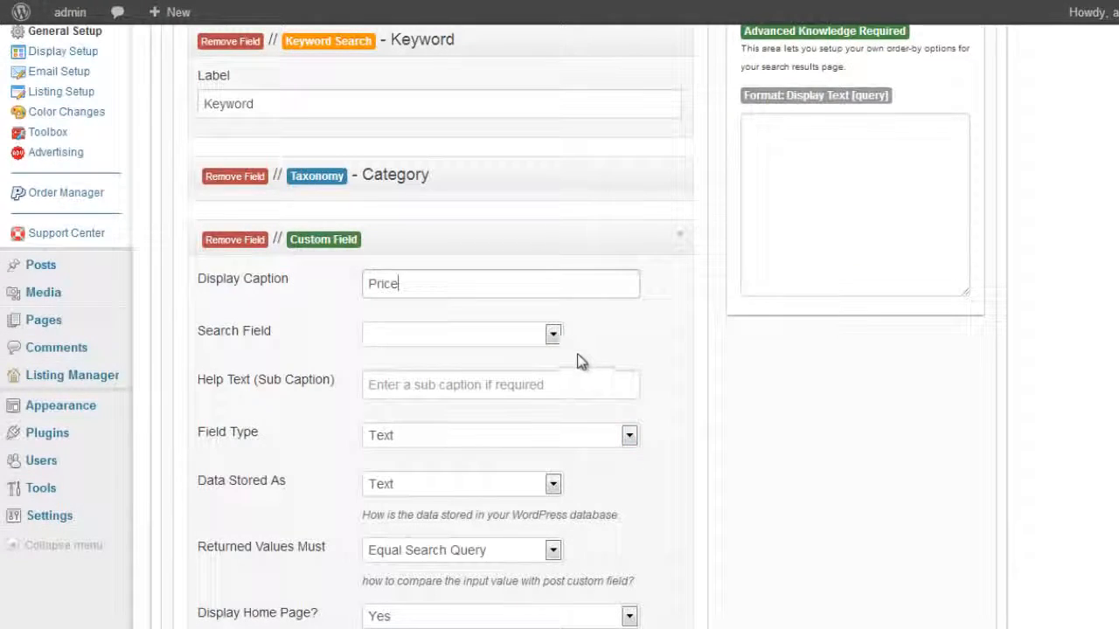
Step: Link the Price custom search field to the price field
scroll(288, 341, "down", 1)
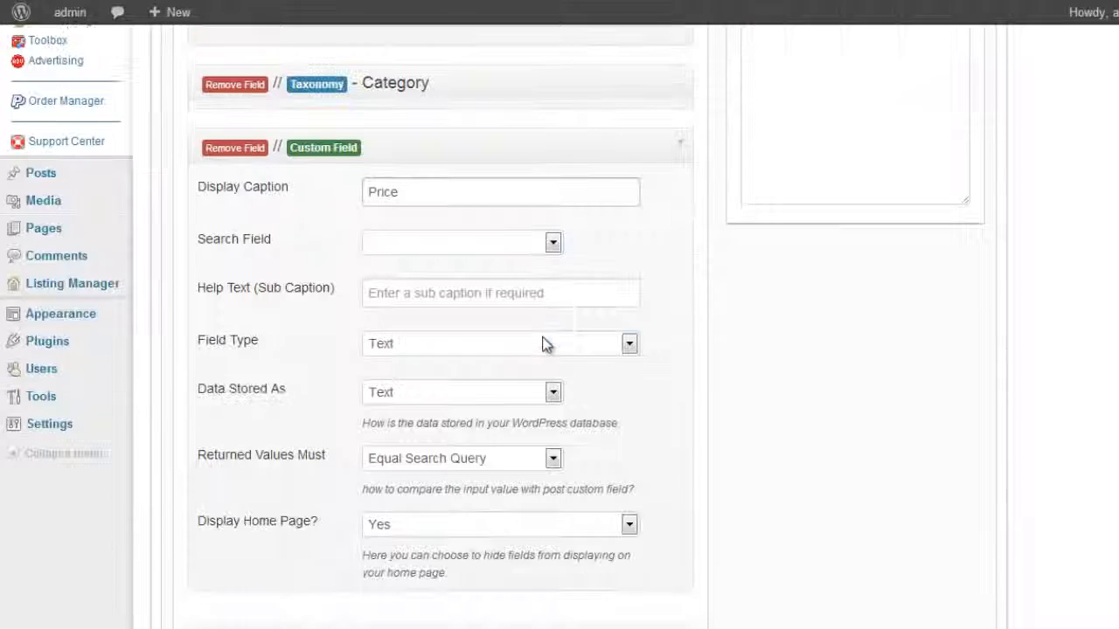
left_click(551, 242)
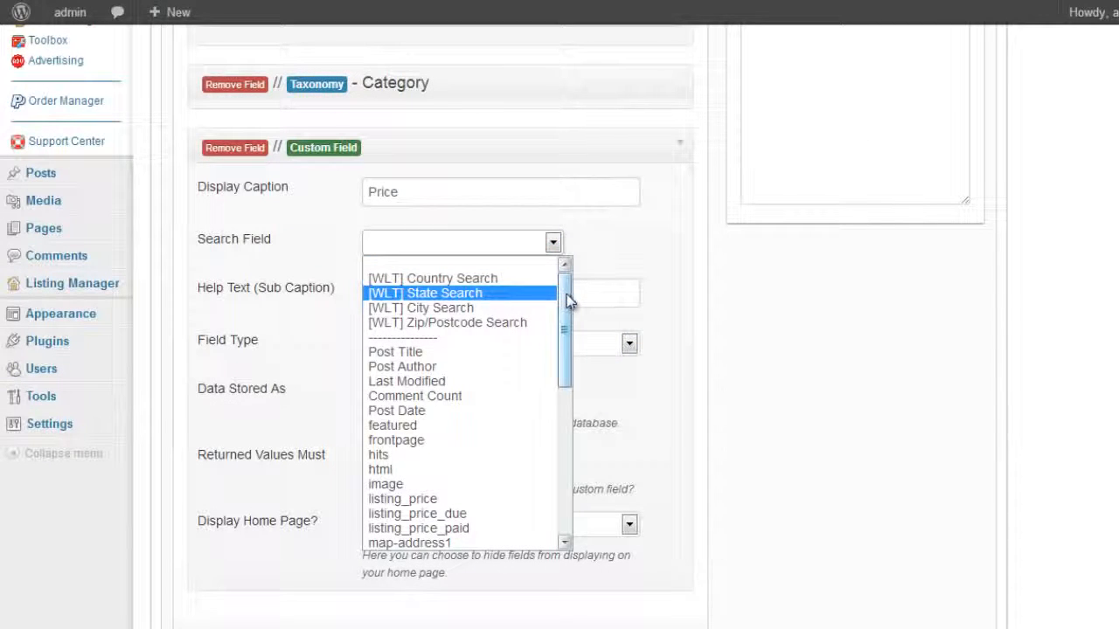
left_click_drag(566, 295, 565, 414)
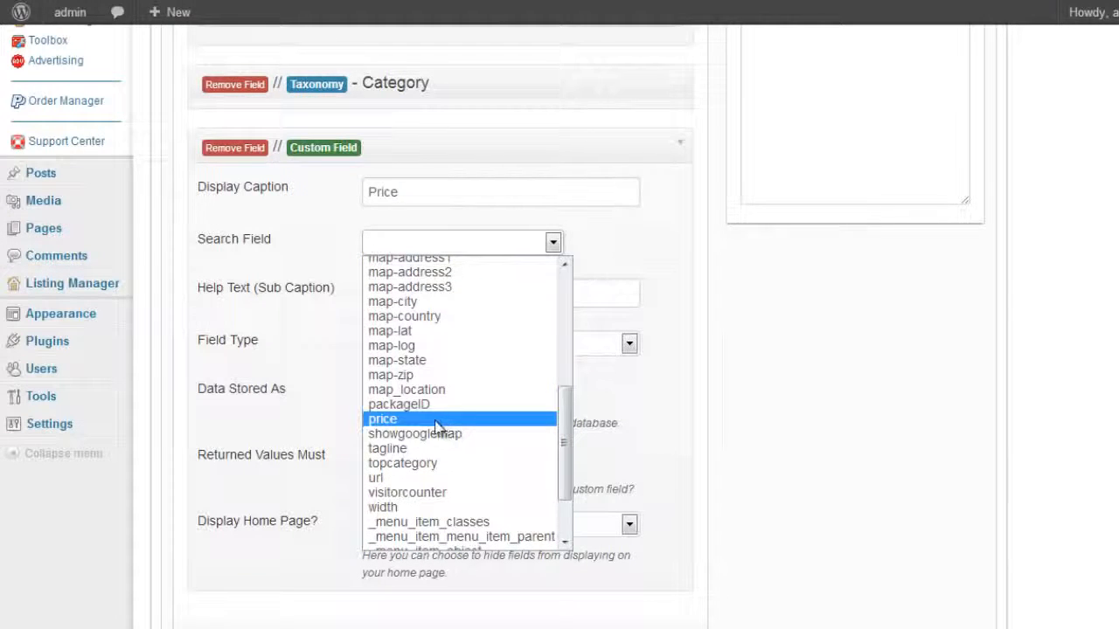
left_click(437, 423)
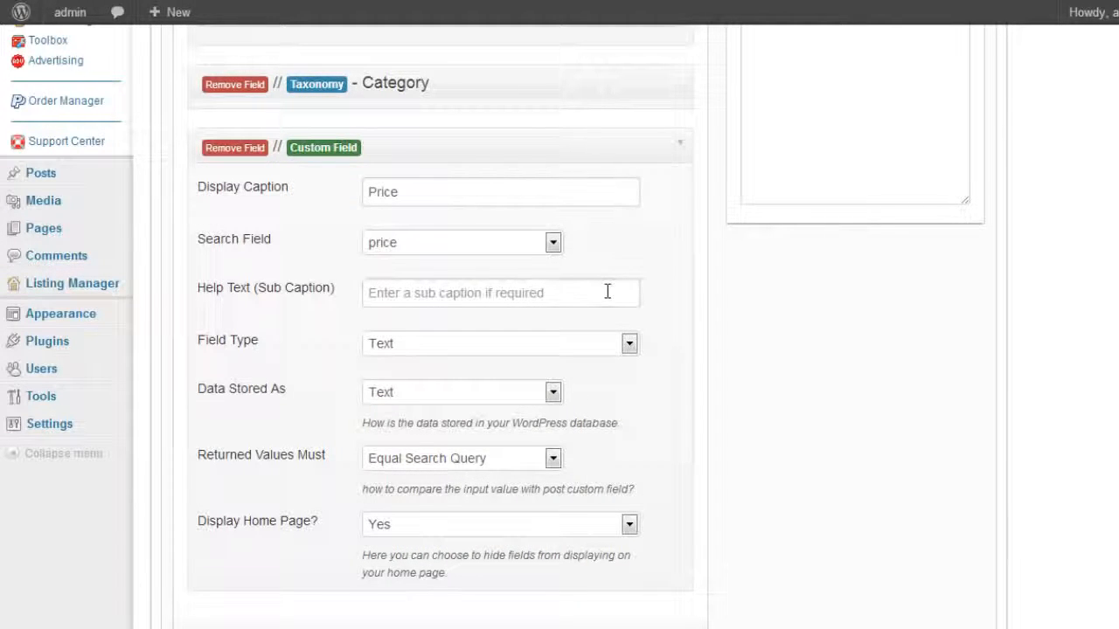
Step: Keep the Price search field's type as Text and set its data storage to Numeric
scroll(660, 319, "down", 1)
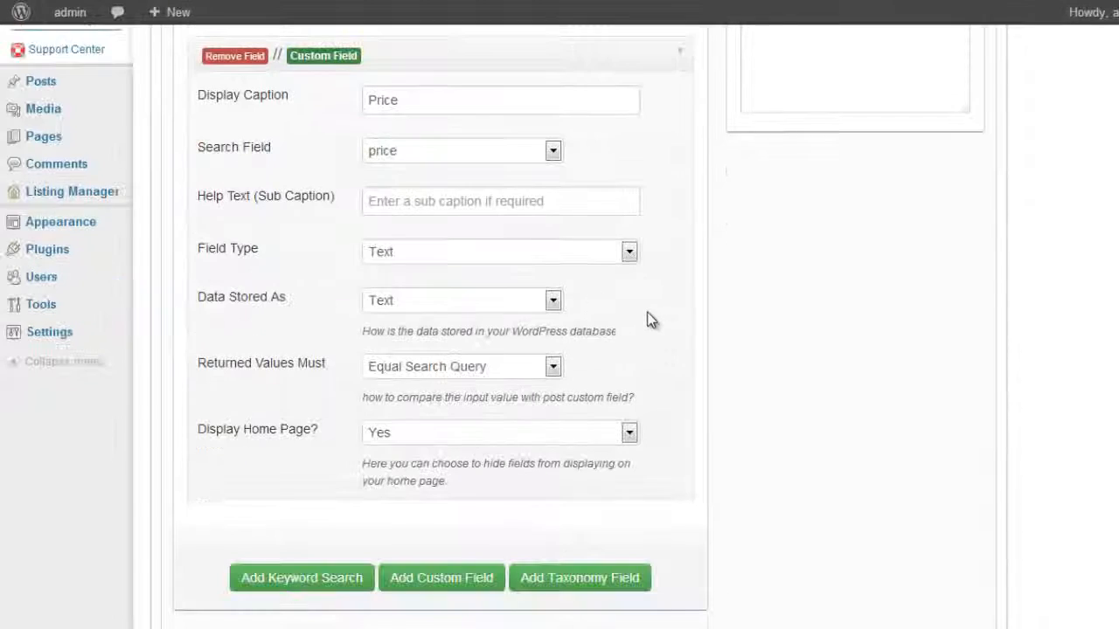
left_click(422, 253)
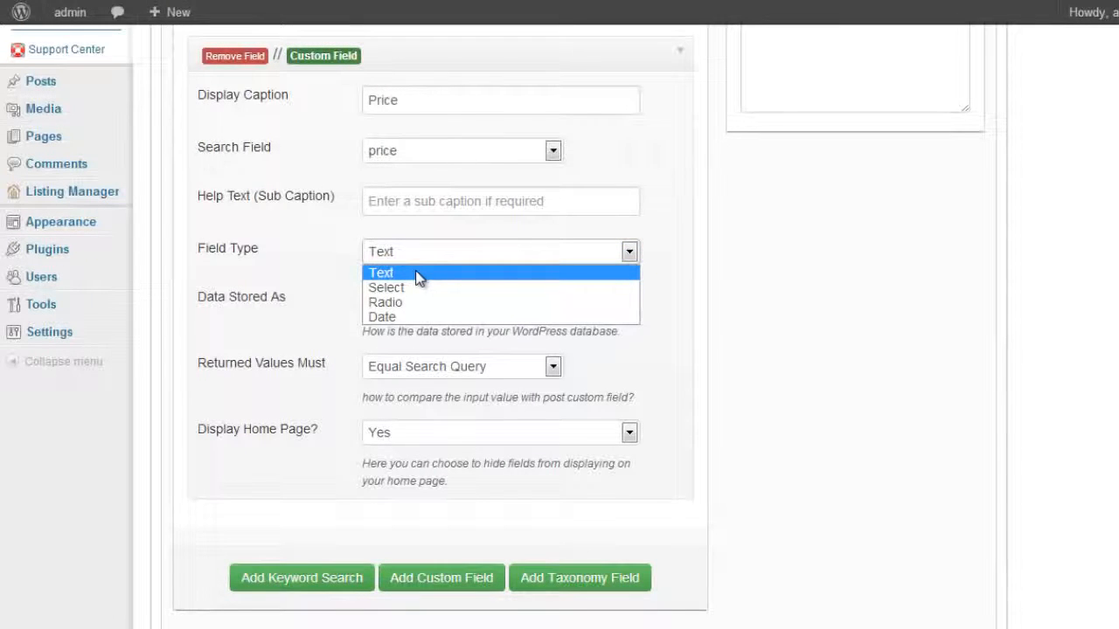
left_click(418, 276)
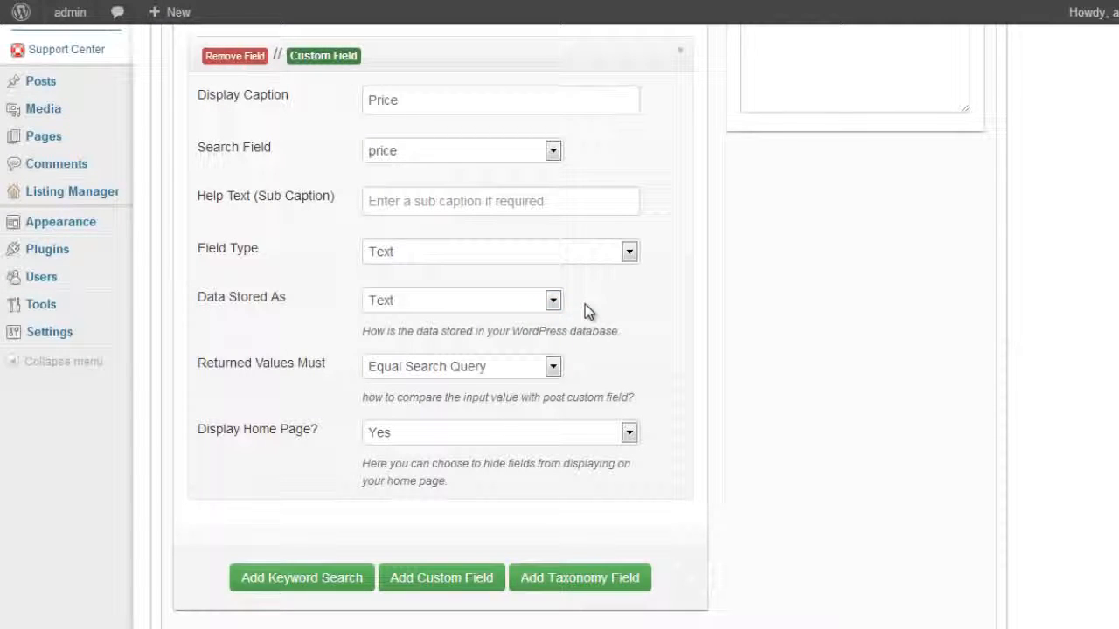
left_click(552, 302)
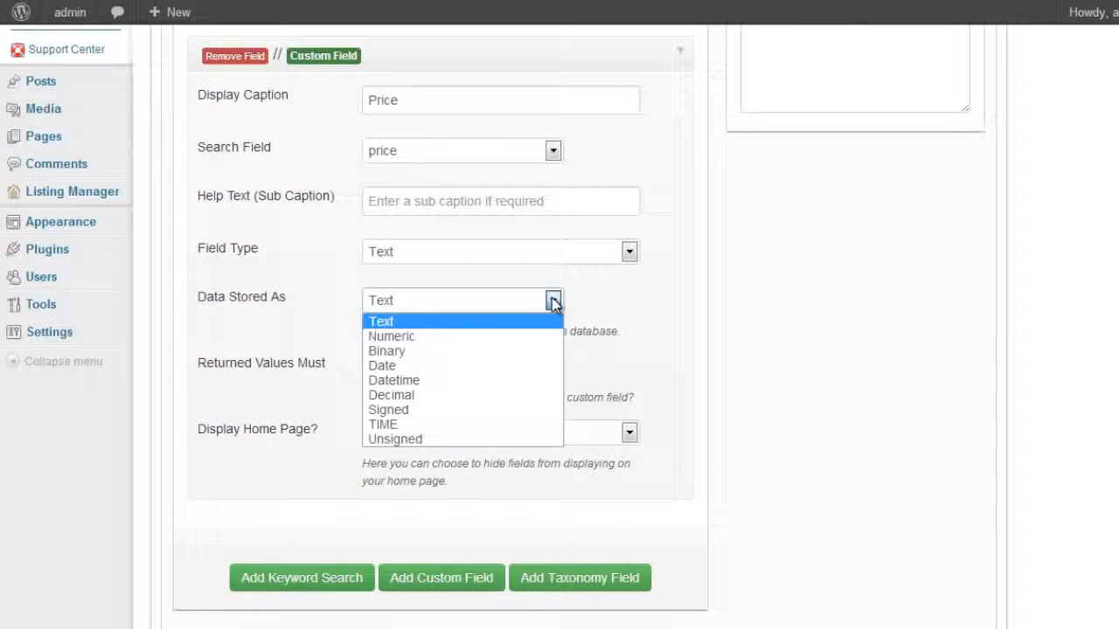
left_click(507, 333)
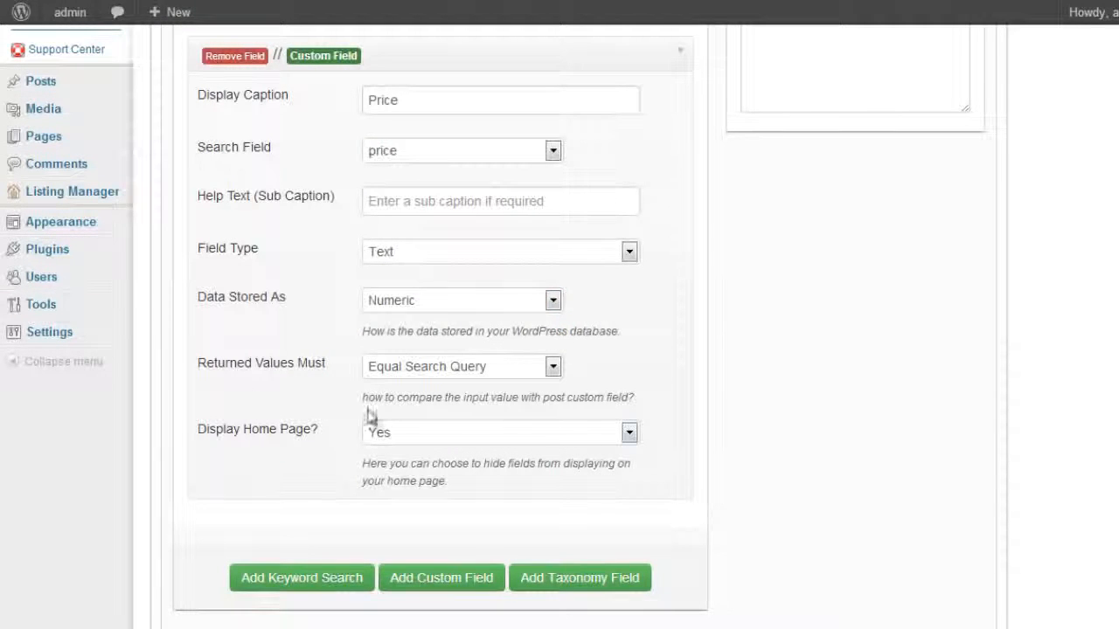
Step: Set the Price field's returned values to Greater Than Search Query and save the changes
scroll(317, 446, "up", 1)
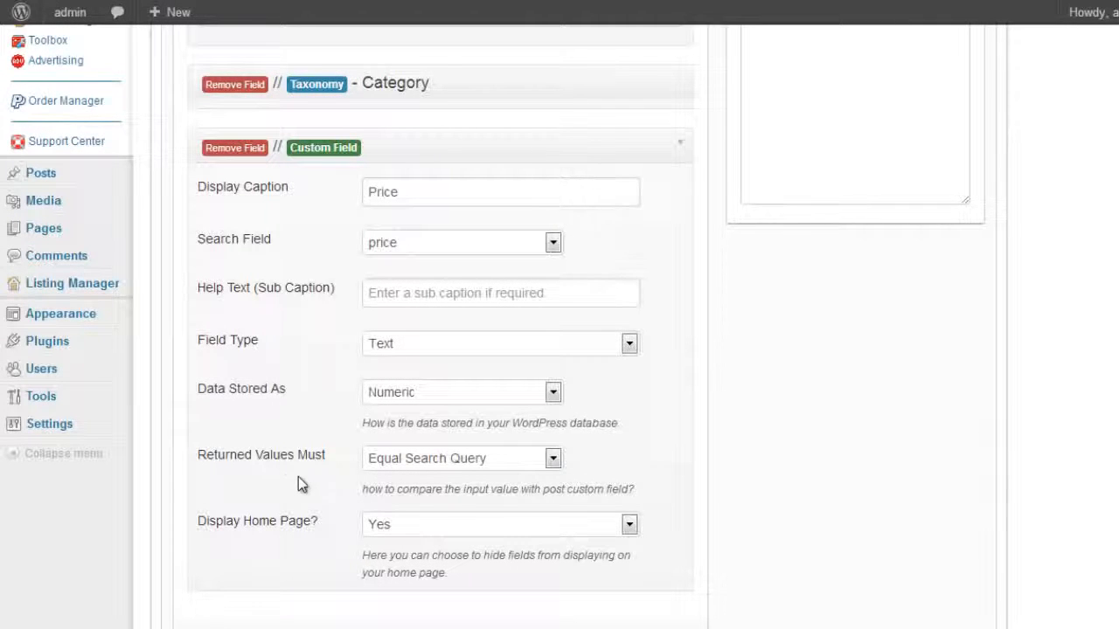
left_click(553, 460)
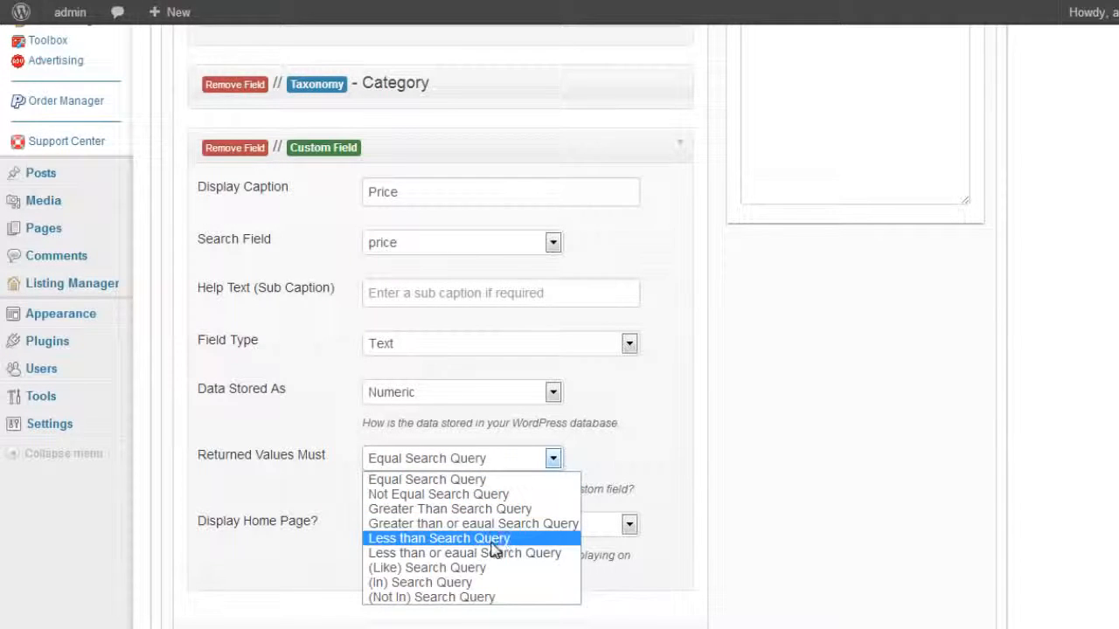
left_click(592, 481)
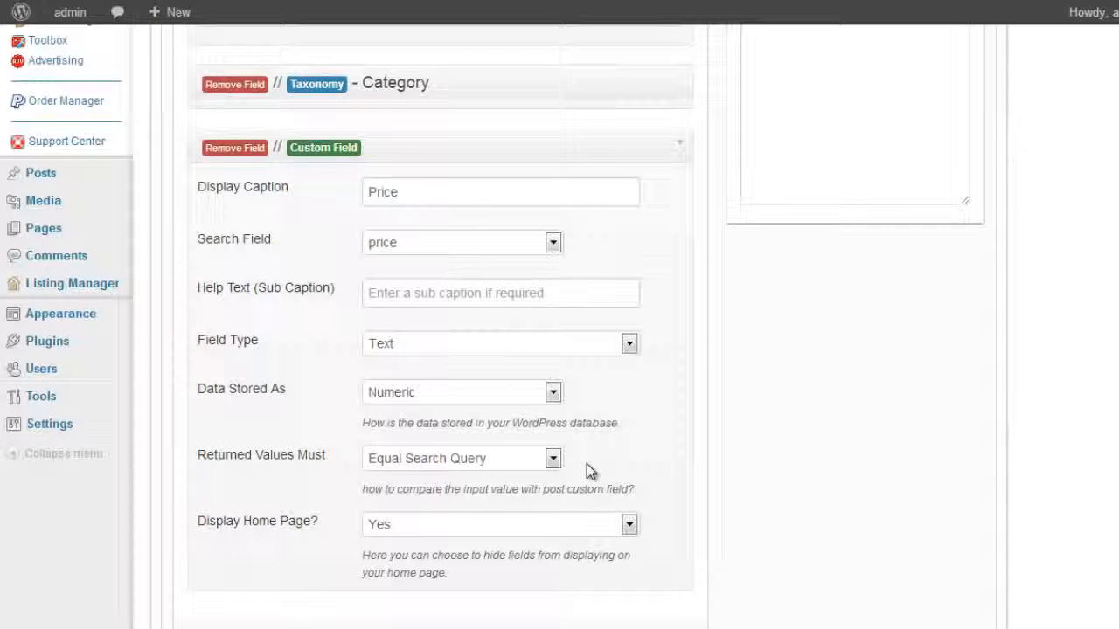
left_click(554, 459)
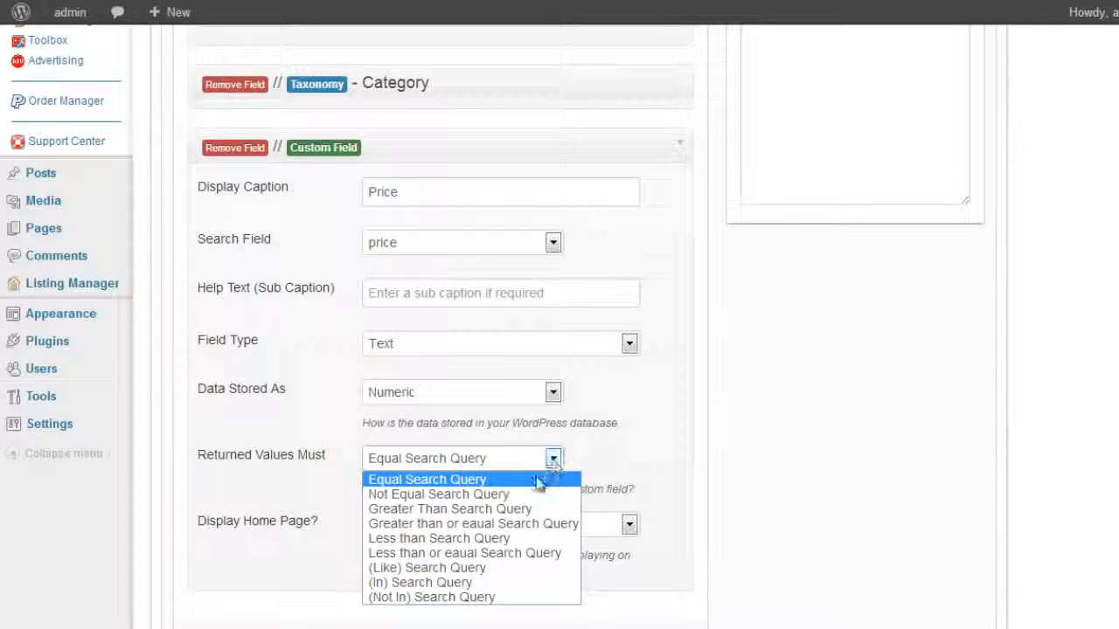
left_click(535, 509)
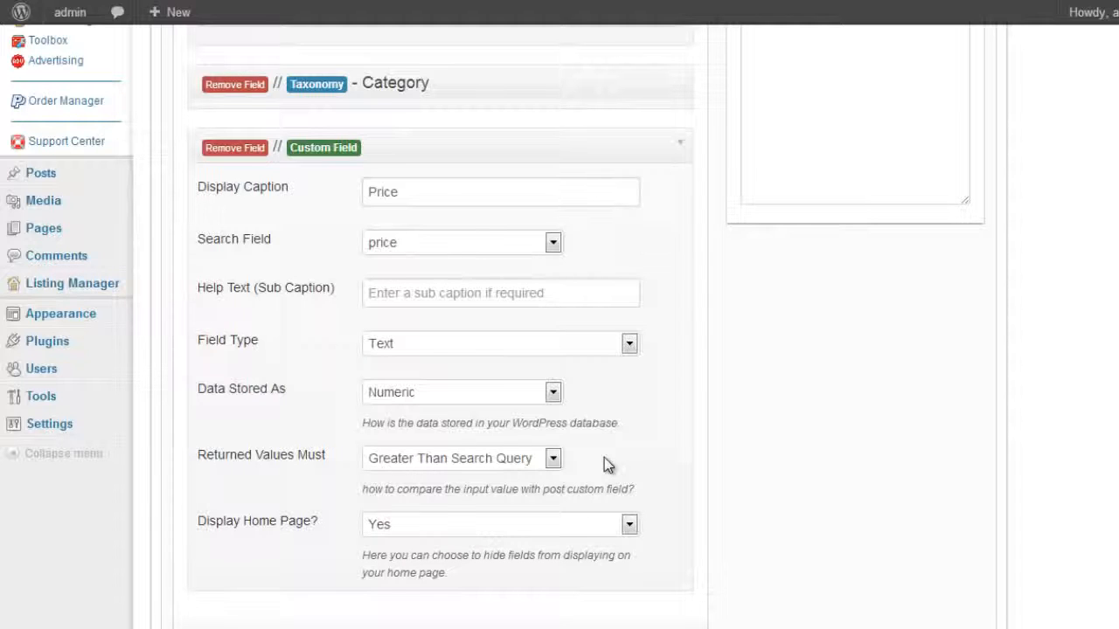
scroll(604, 457, "down", 1)
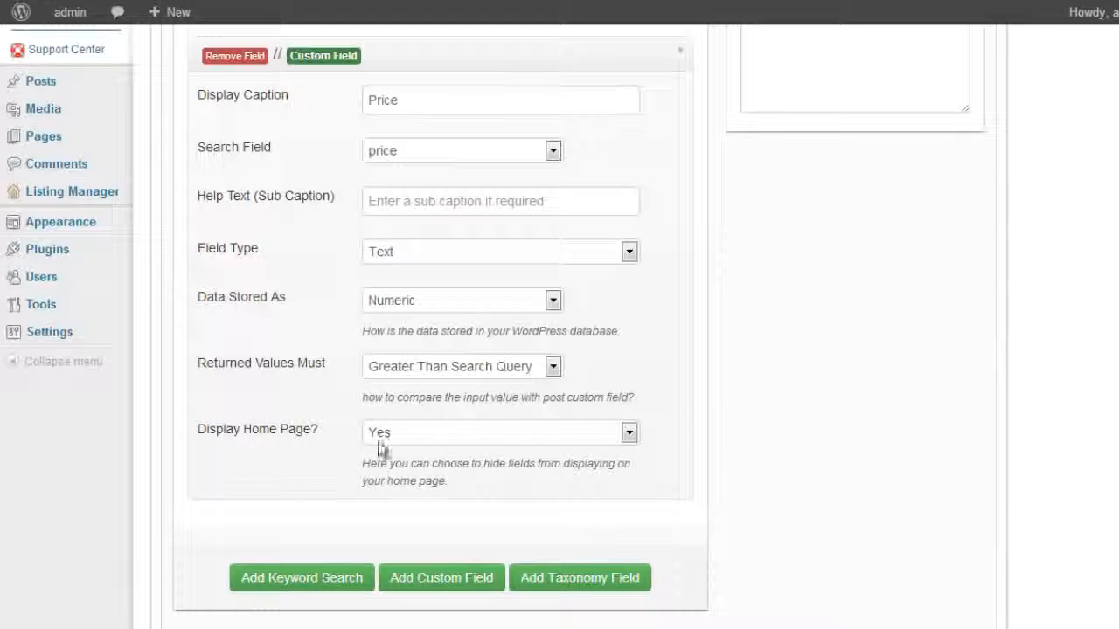
scroll(647, 430, "down", 1)
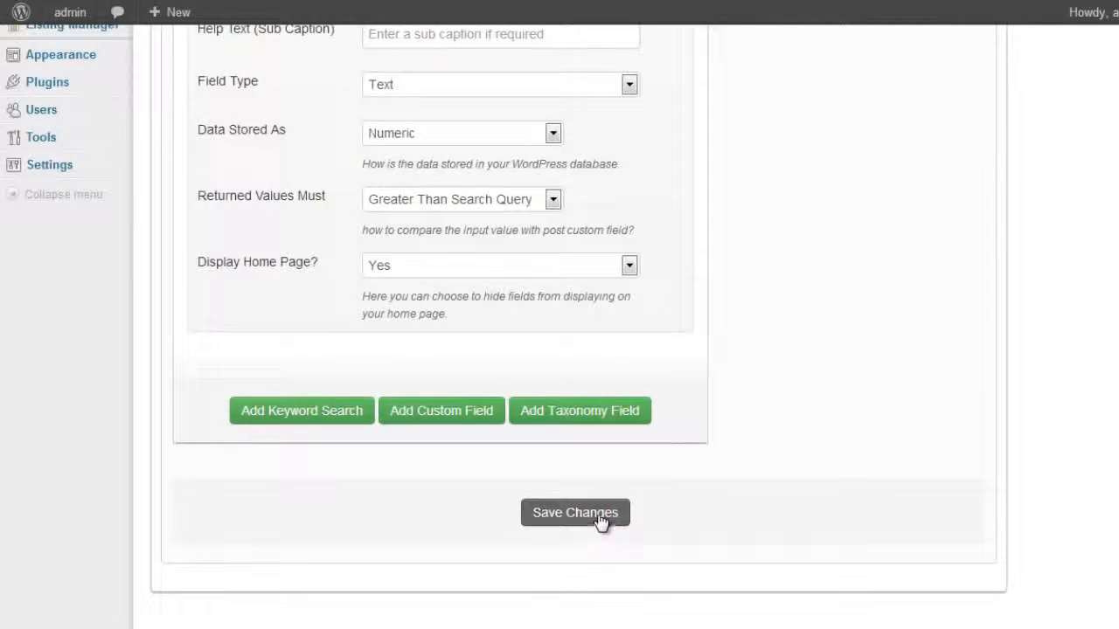
left_click(606, 514)
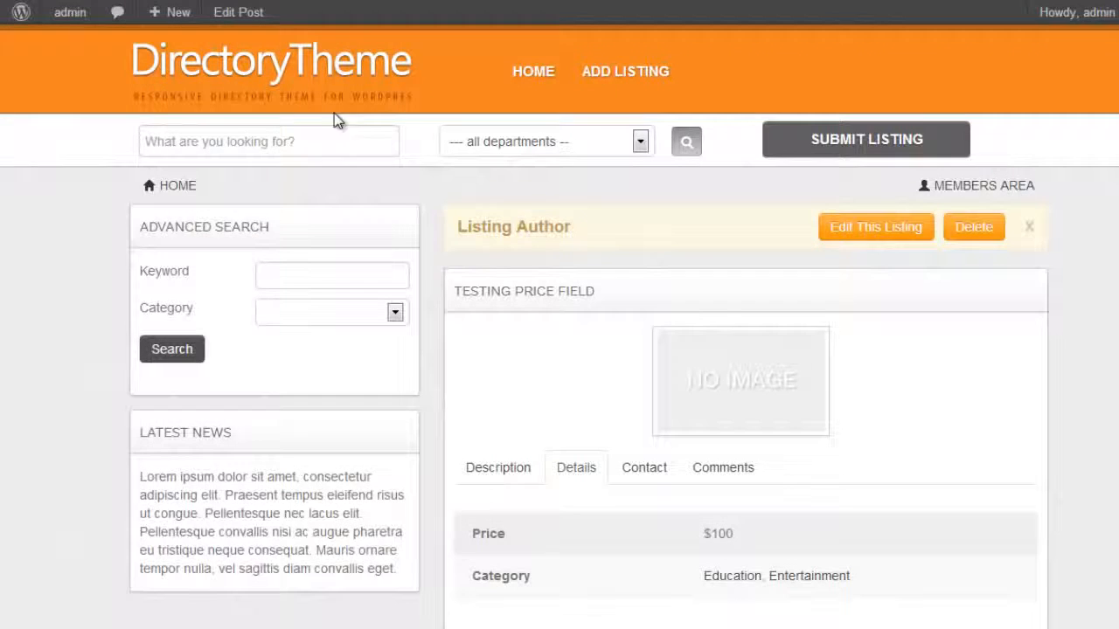
Step: Check the Price box in the site's home page search, and review the saved Price field's settings in the admin
left_click(253, 78)
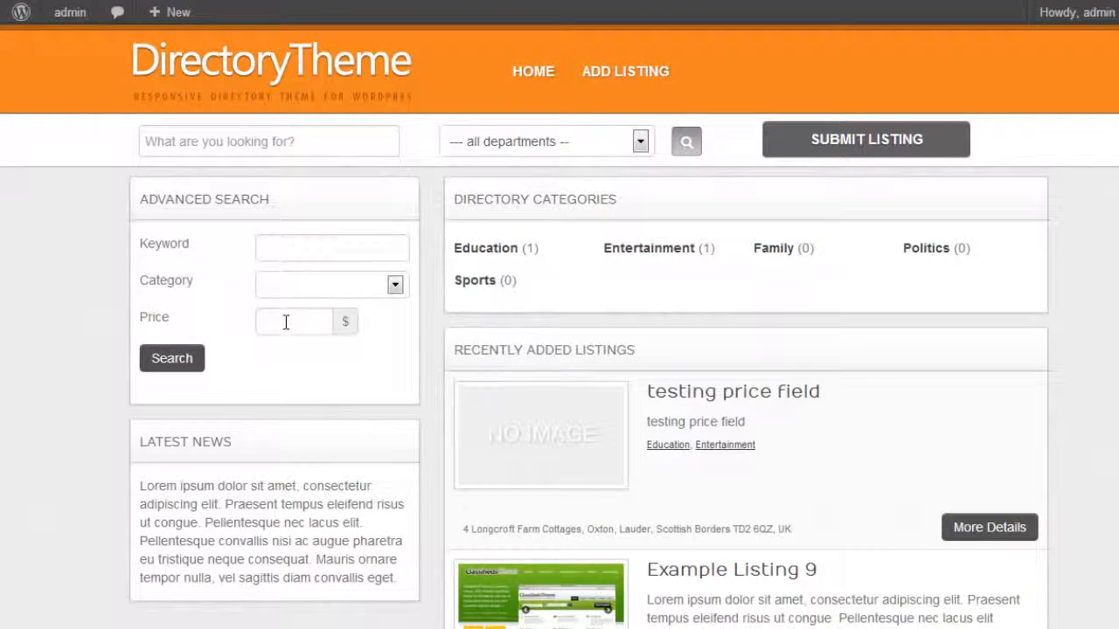
left_click(286, 322)
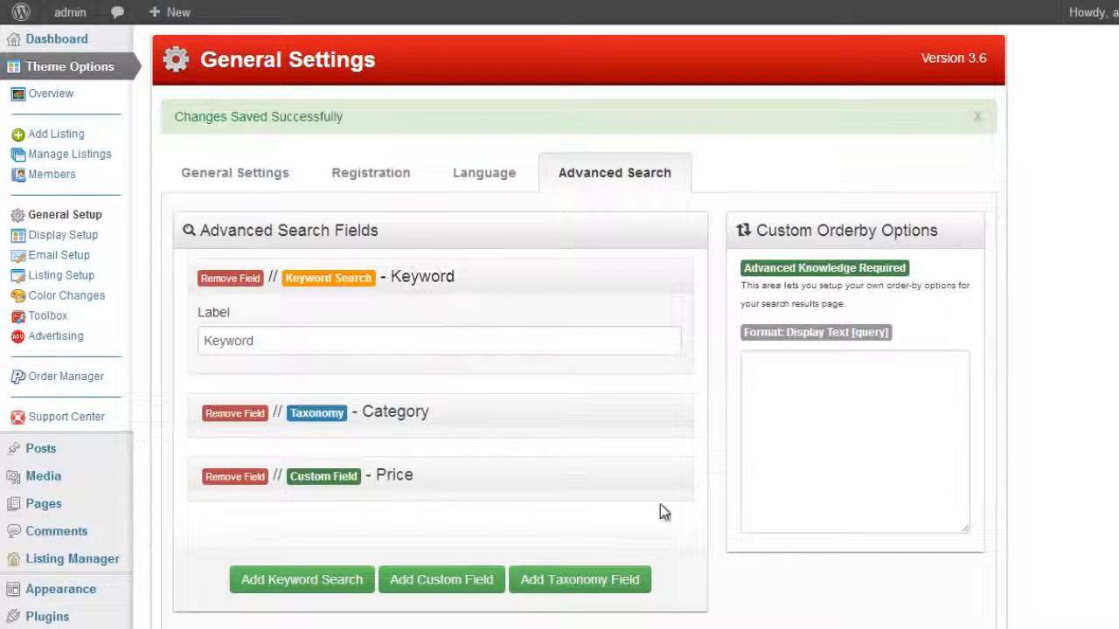
left_click(680, 476)
scroll(686, 487, "down", 4)
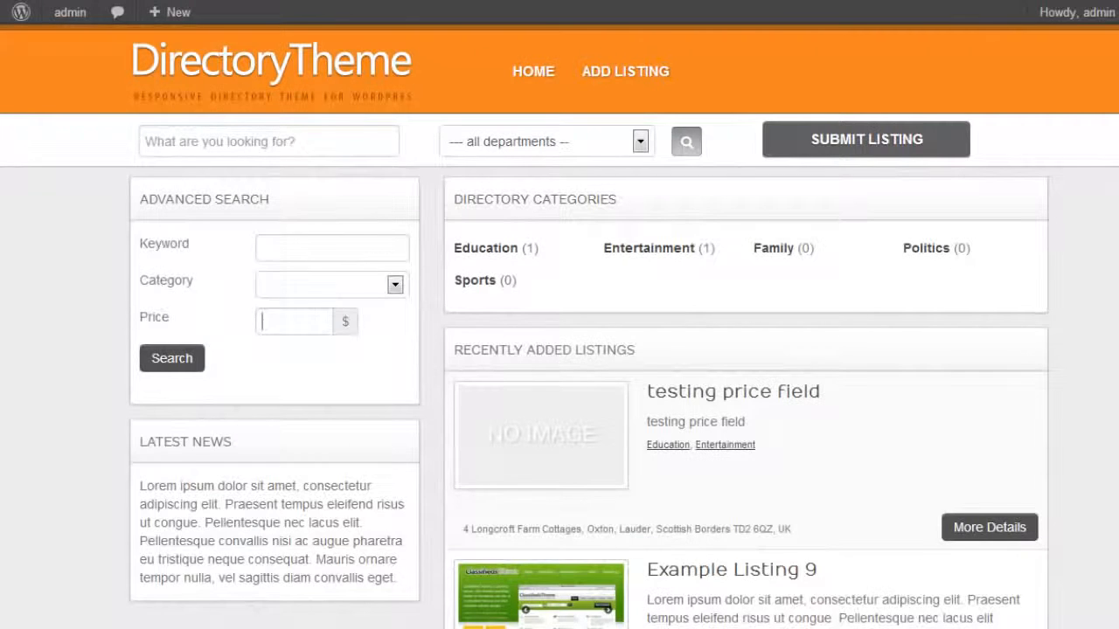
Step: Run an advanced search from the site's home page with a price of 50
left_click(293, 322)
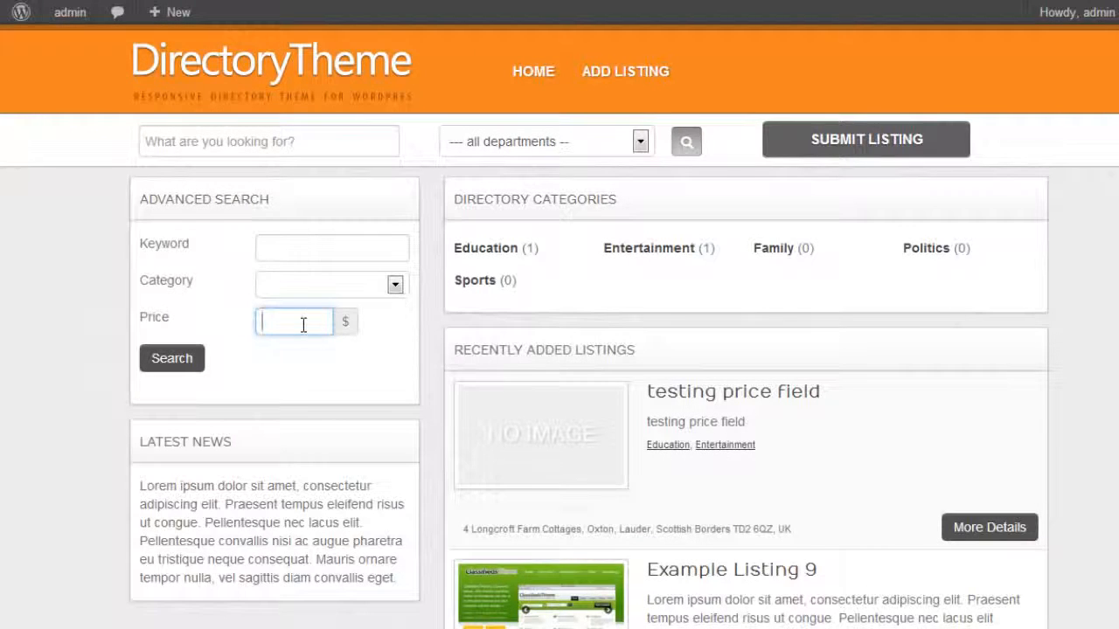
type("50")
left_click(305, 364)
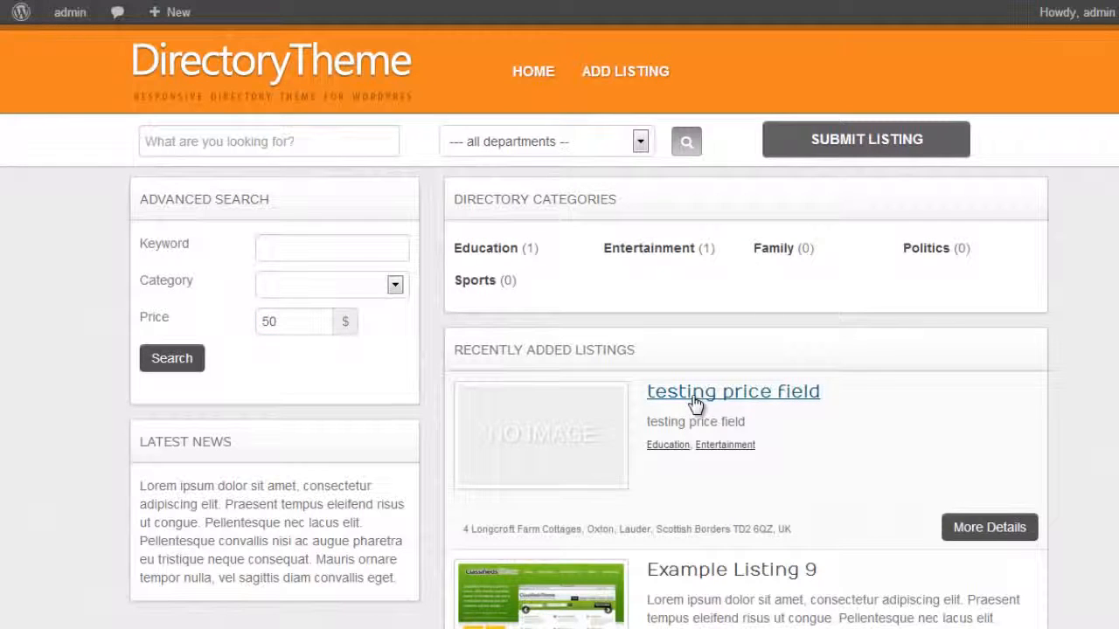
left_click(172, 358)
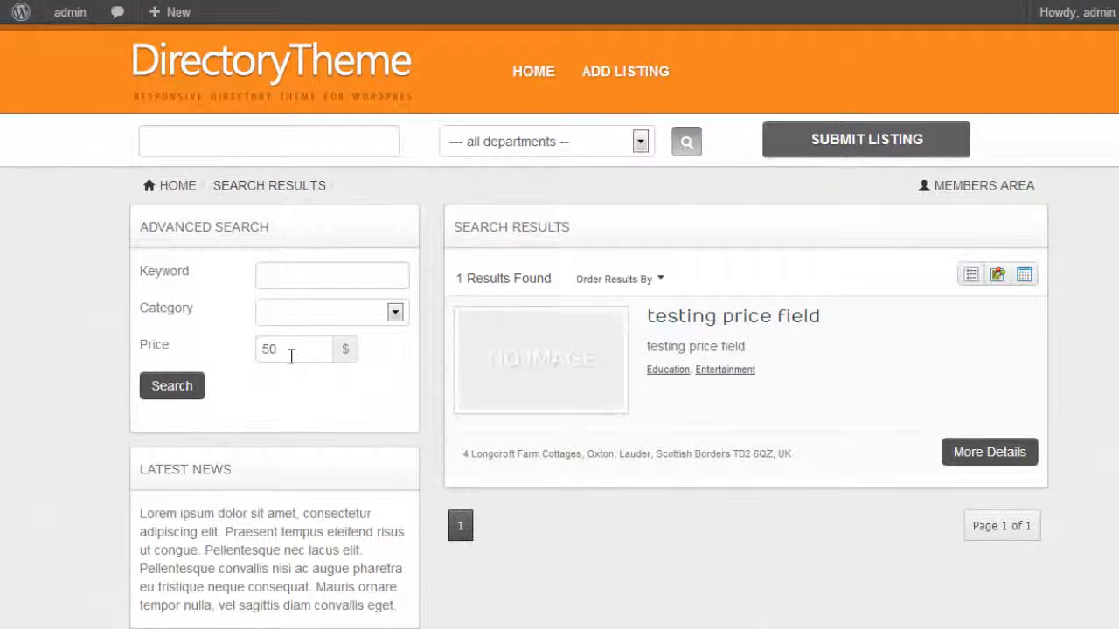
Step: Repeat the advanced search with the price set to 105
left_click_drag(291, 356, 244, 363)
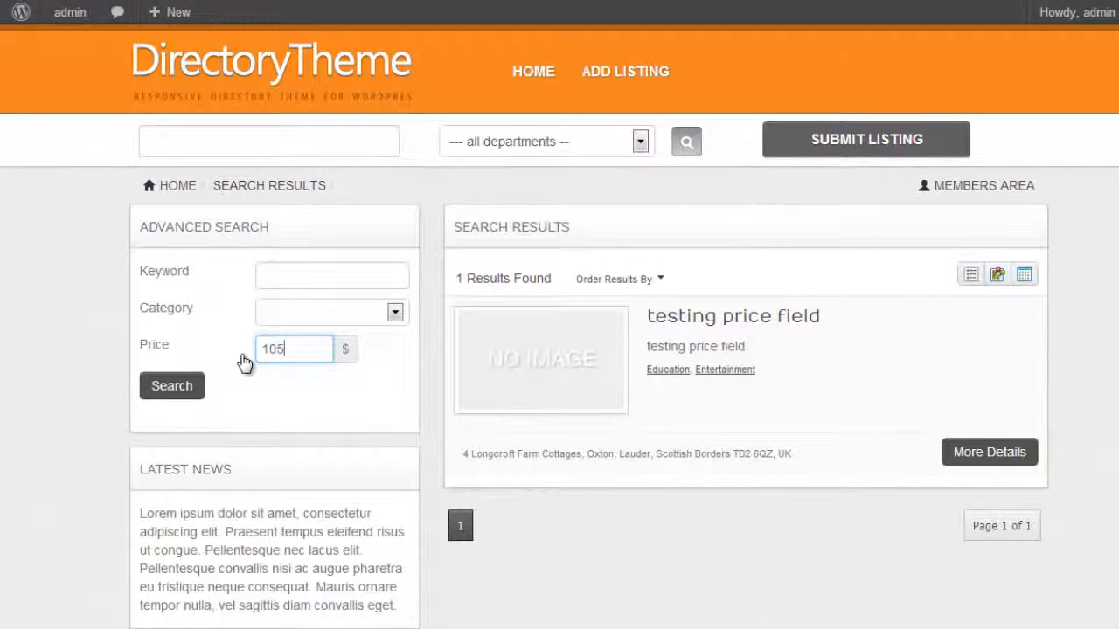
left_click(286, 418)
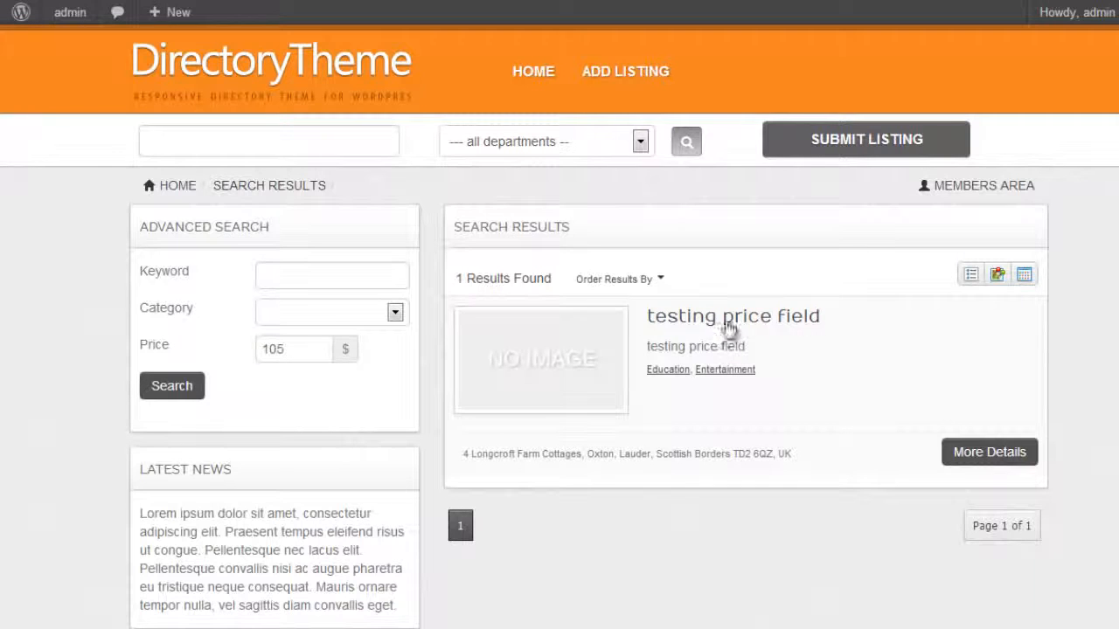
left_click(194, 390)
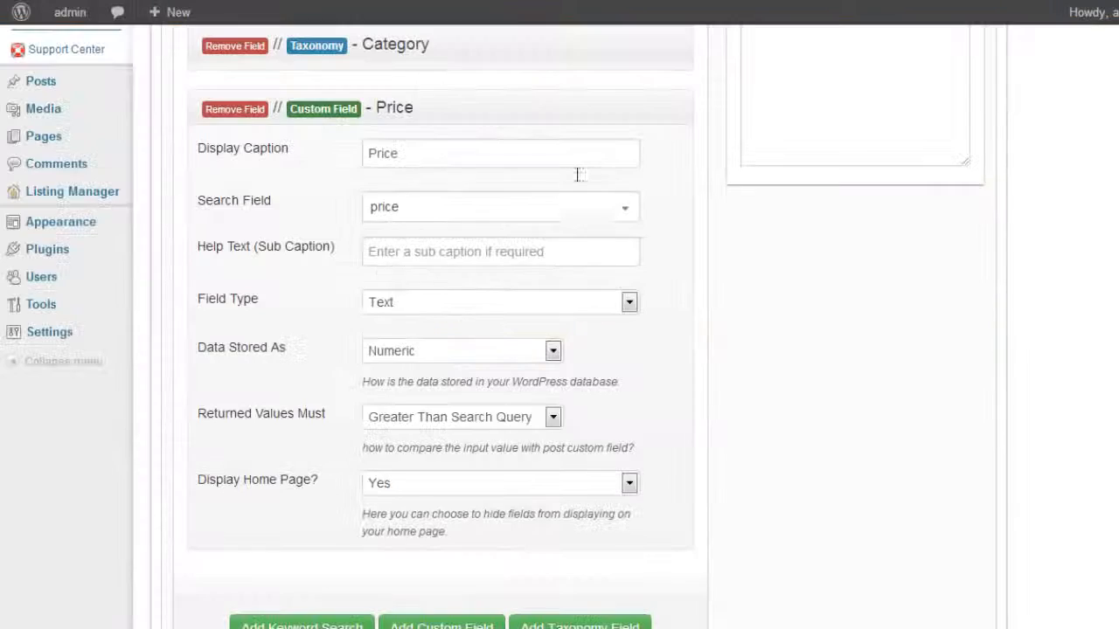
Step: Remove the Price custom field from the advanced search fields and save the changes
scroll(577, 175, "up", 2)
left_click(681, 298)
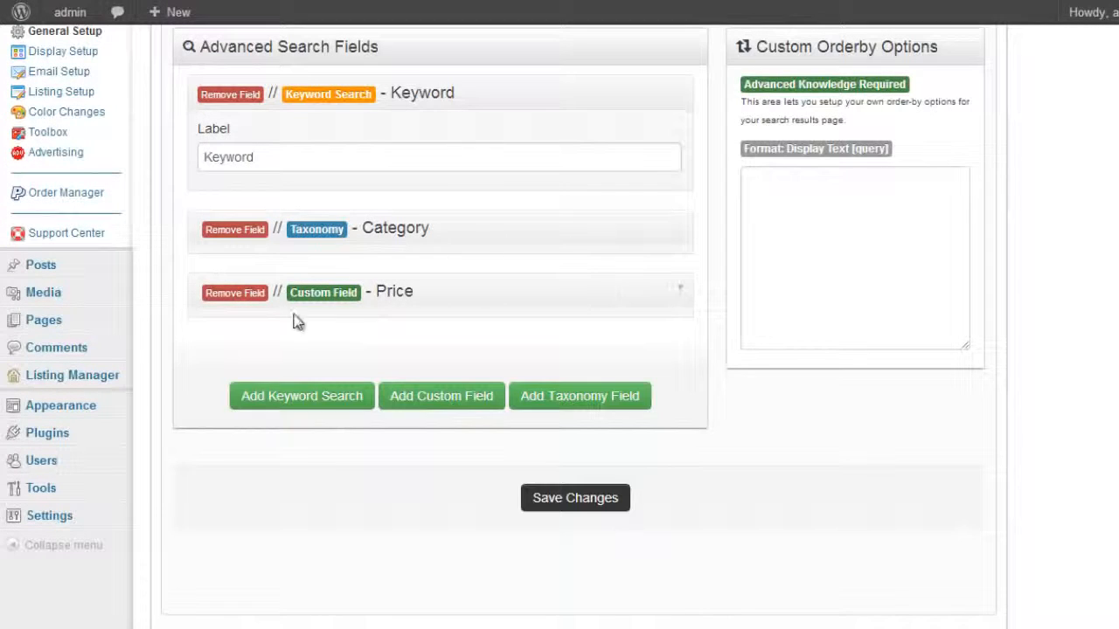
left_click(241, 295)
left_click(570, 439)
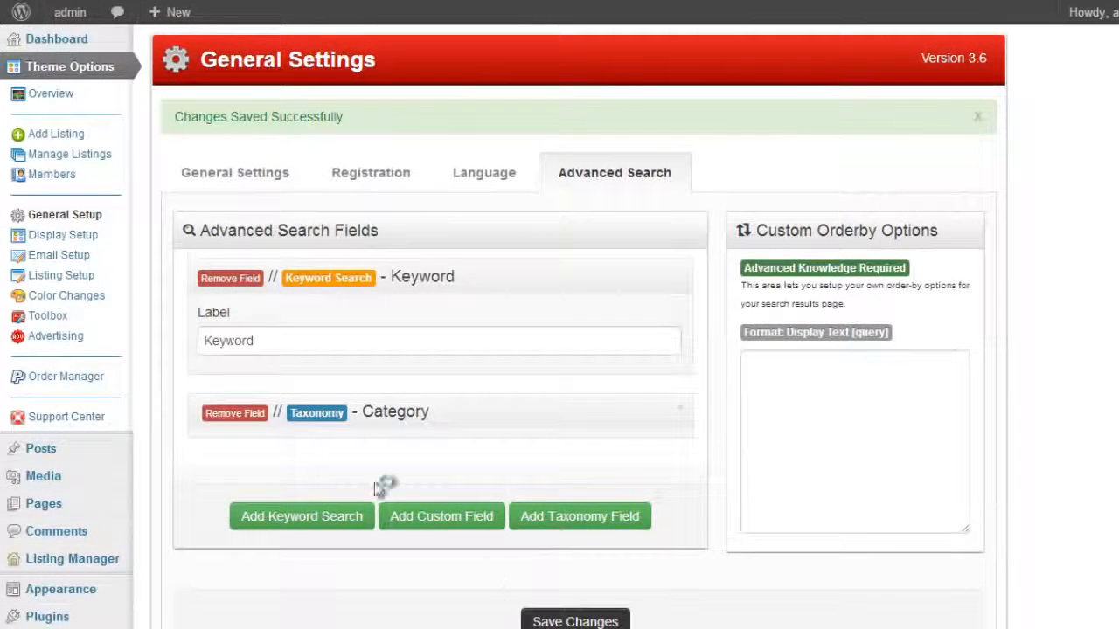
Step: Add a new custom field to the advanced search fields and expand its settings
left_click(405, 519)
scroll(591, 475, "down", 1)
scroll(591, 474, "down", 1)
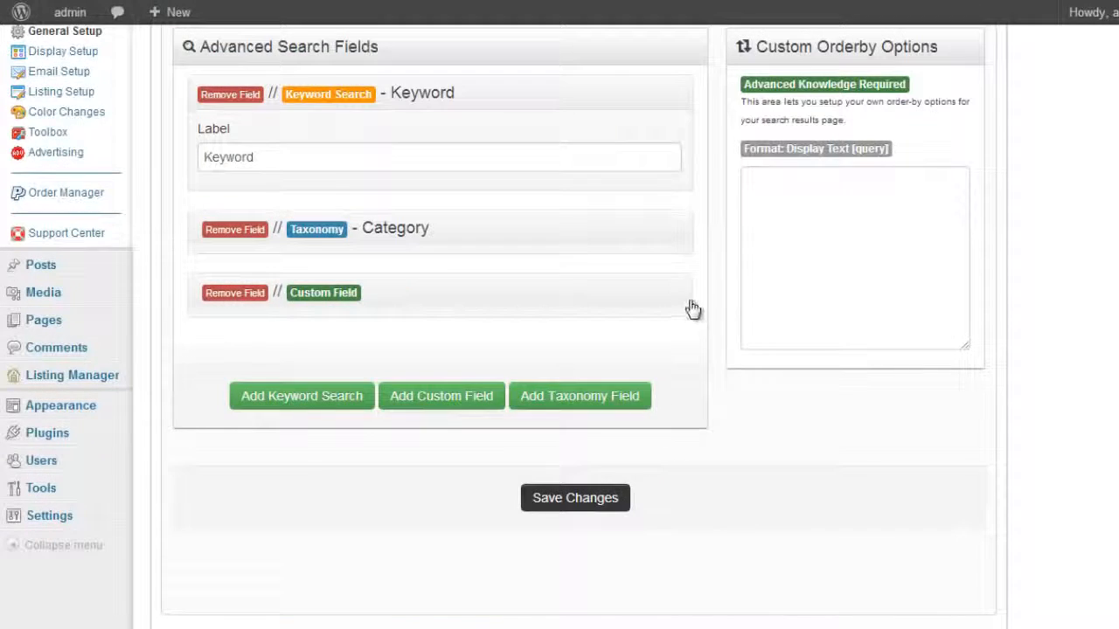
left_click(684, 292)
scroll(674, 405, "down", 1)
Step: Browse the new custom field's available search fields and choose hits
left_click(554, 296)
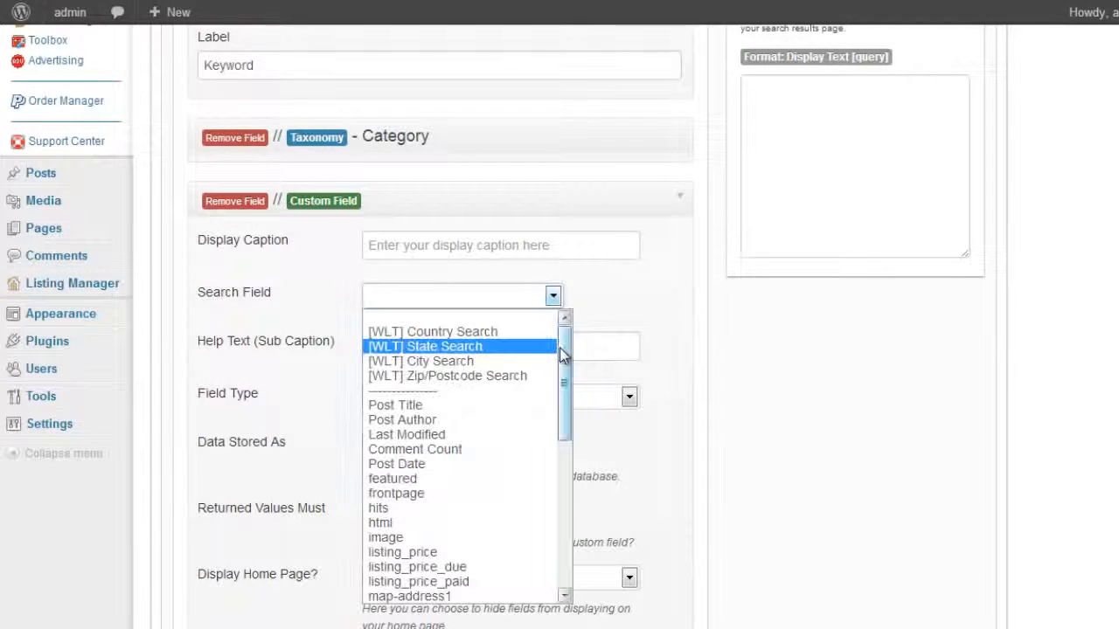
scroll(472, 384, "down", 2)
scroll(465, 437, "down", 1)
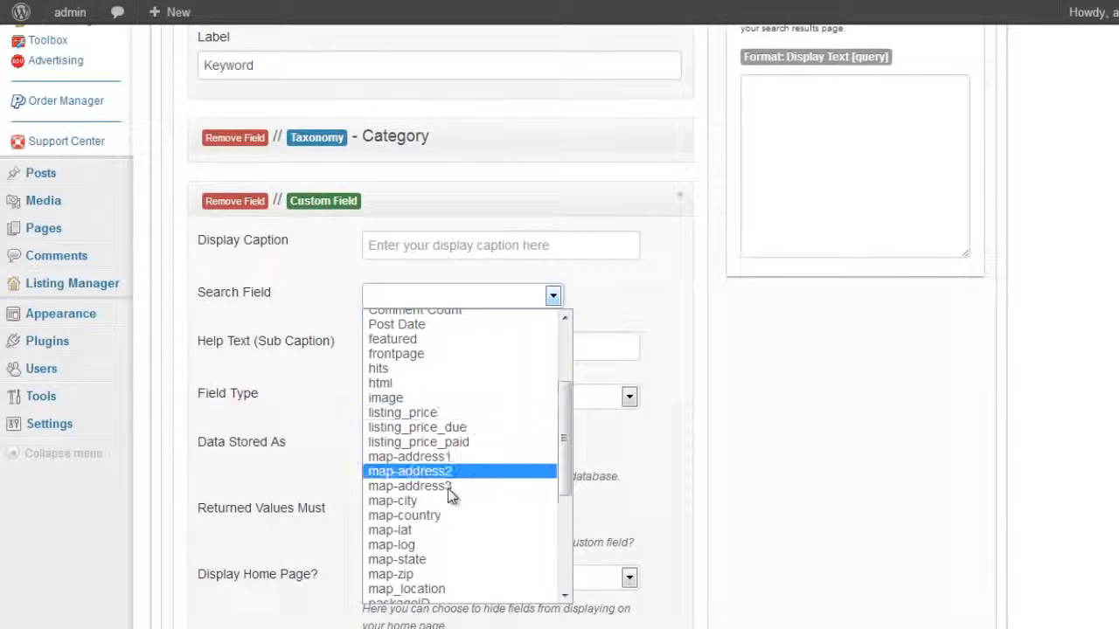
scroll(437, 411, "down", 2)
scroll(444, 459, "up", 3)
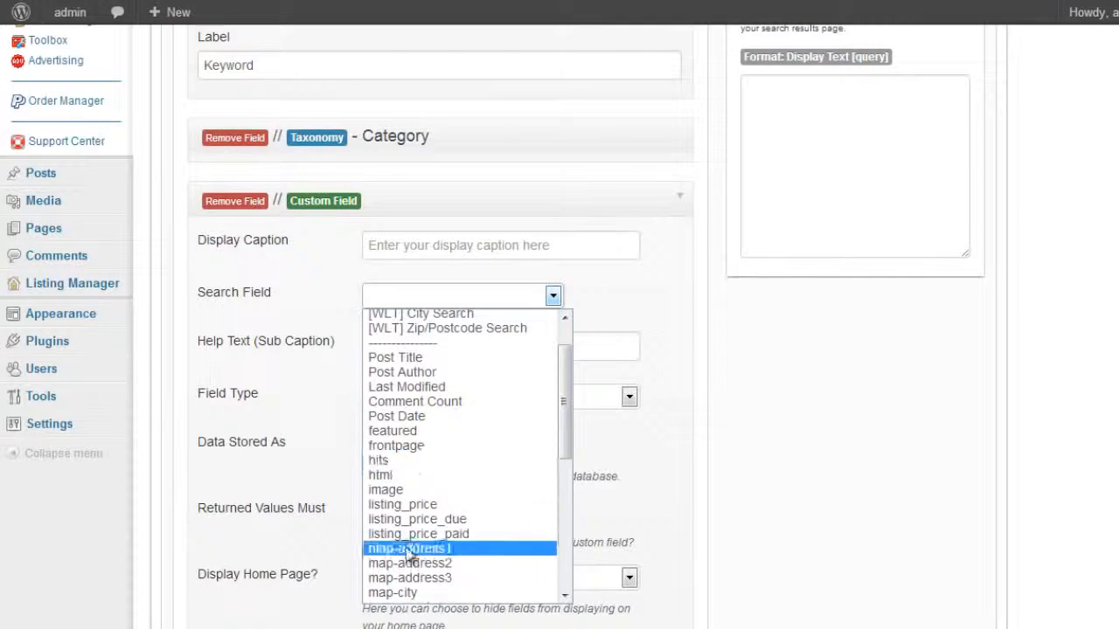
left_click(413, 461)
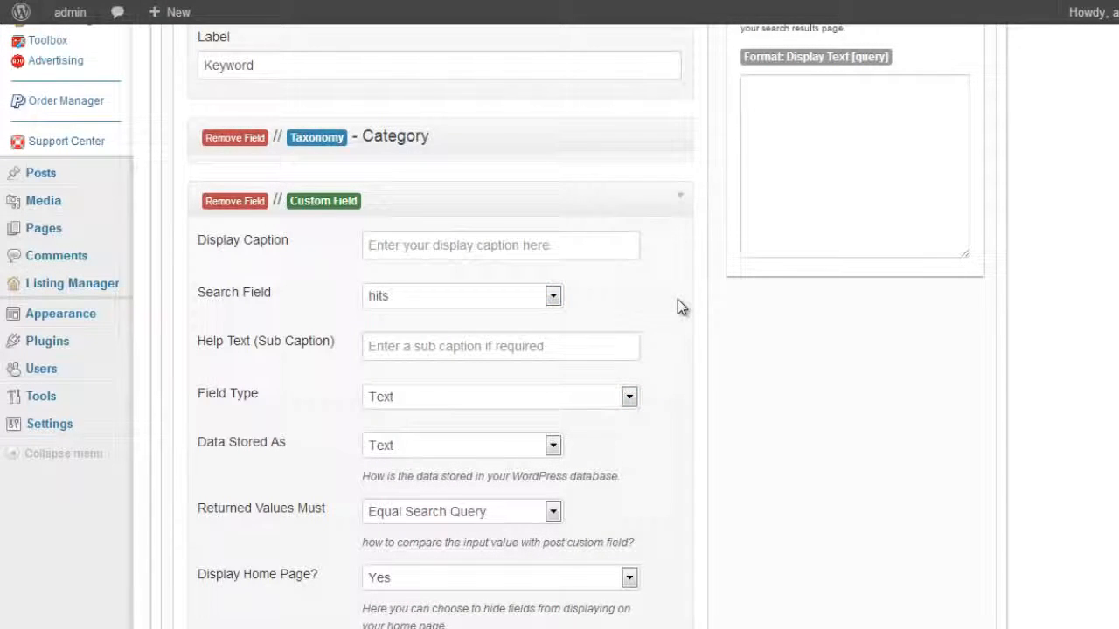
left_click(553, 297)
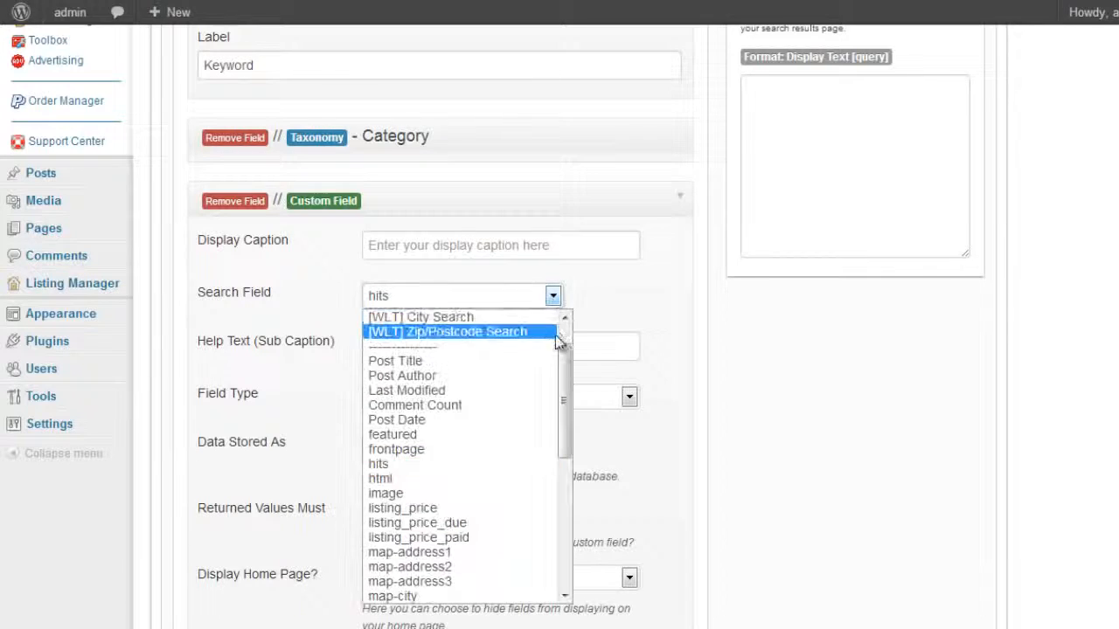
left_click(642, 301)
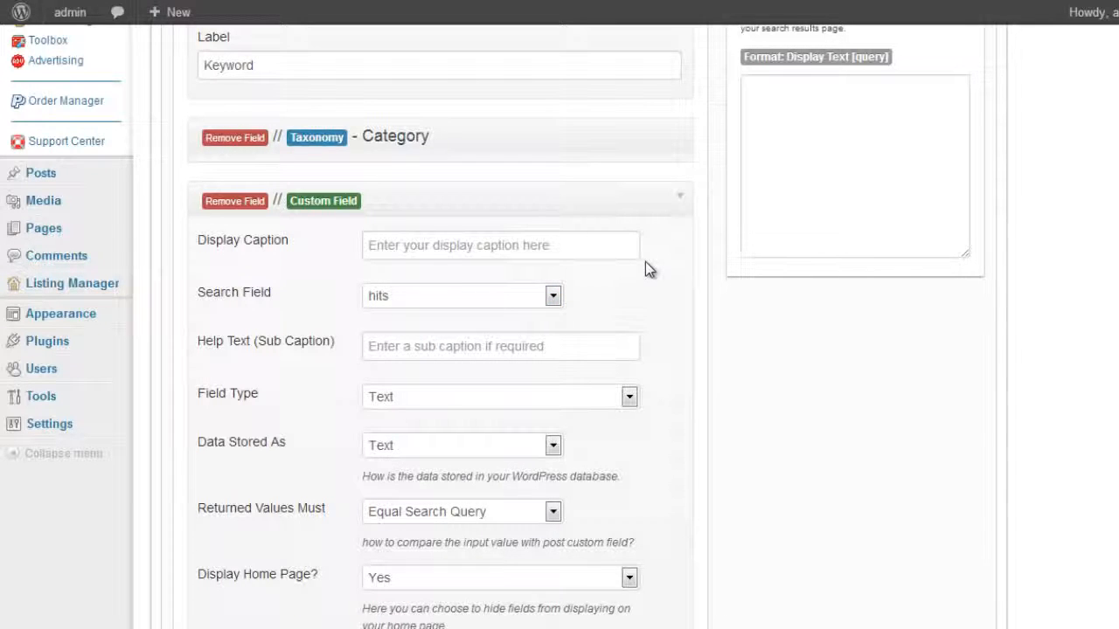
Step: Look through the custom field's Search Field choices, including the [WLT] country, state, city and zip/postcode searches
left_click(562, 299)
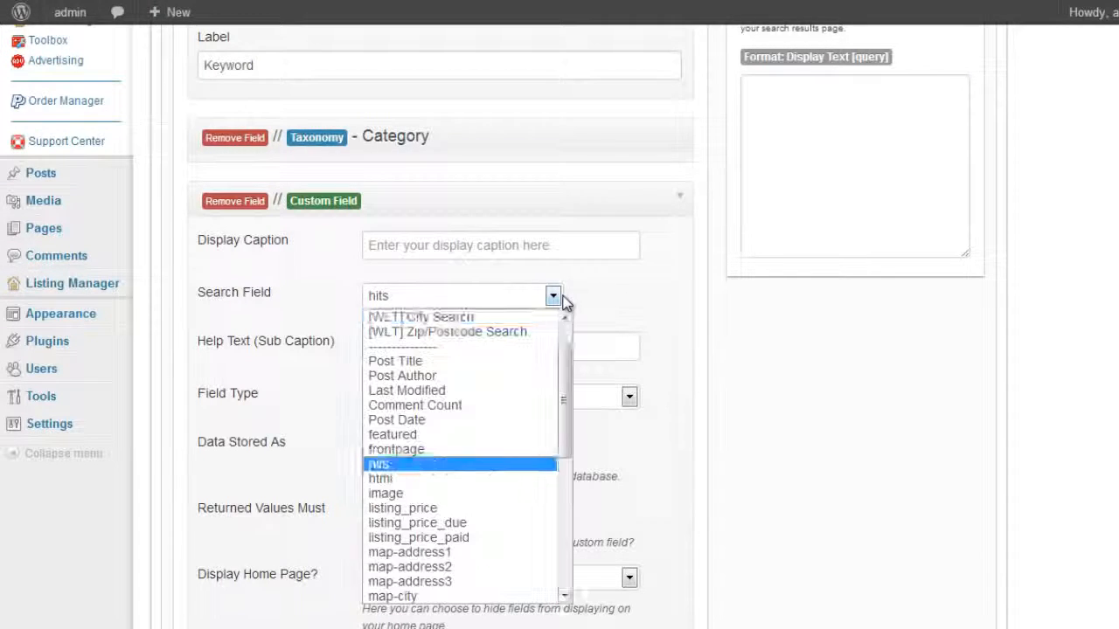
left_click_drag(565, 365, 564, 326)
left_click(732, 507)
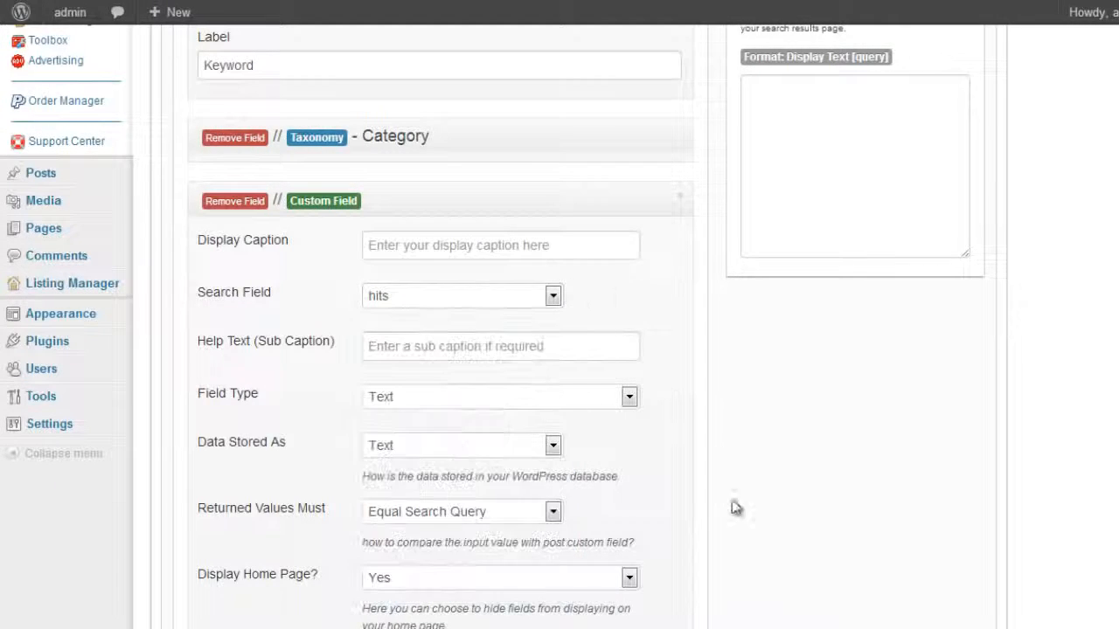
scroll(696, 454, "up", 1)
left_click(553, 388)
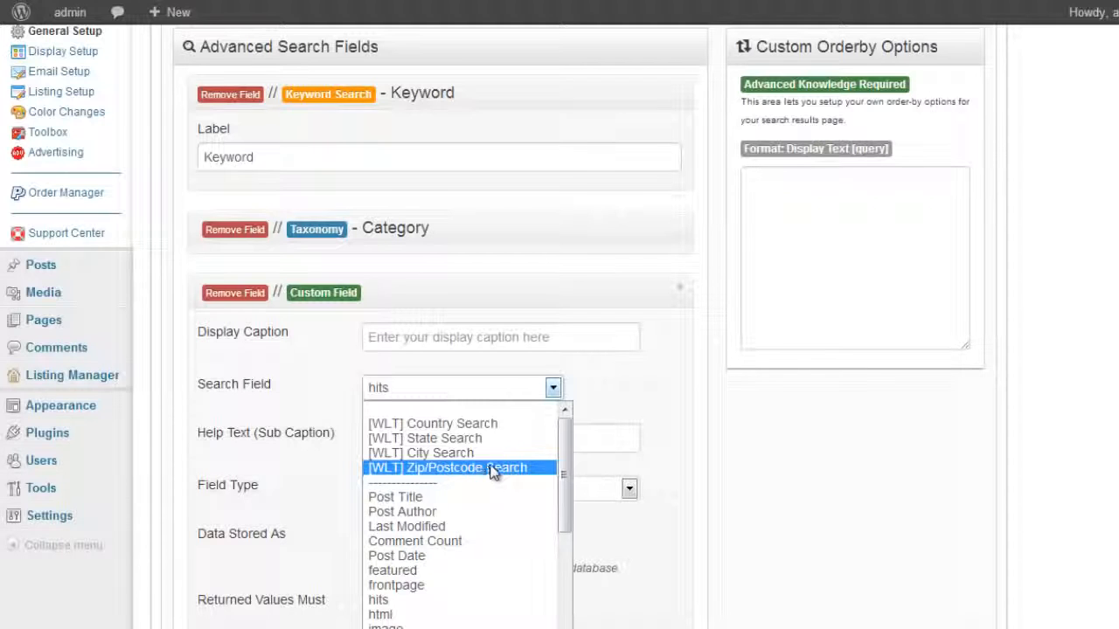
left_click(690, 401)
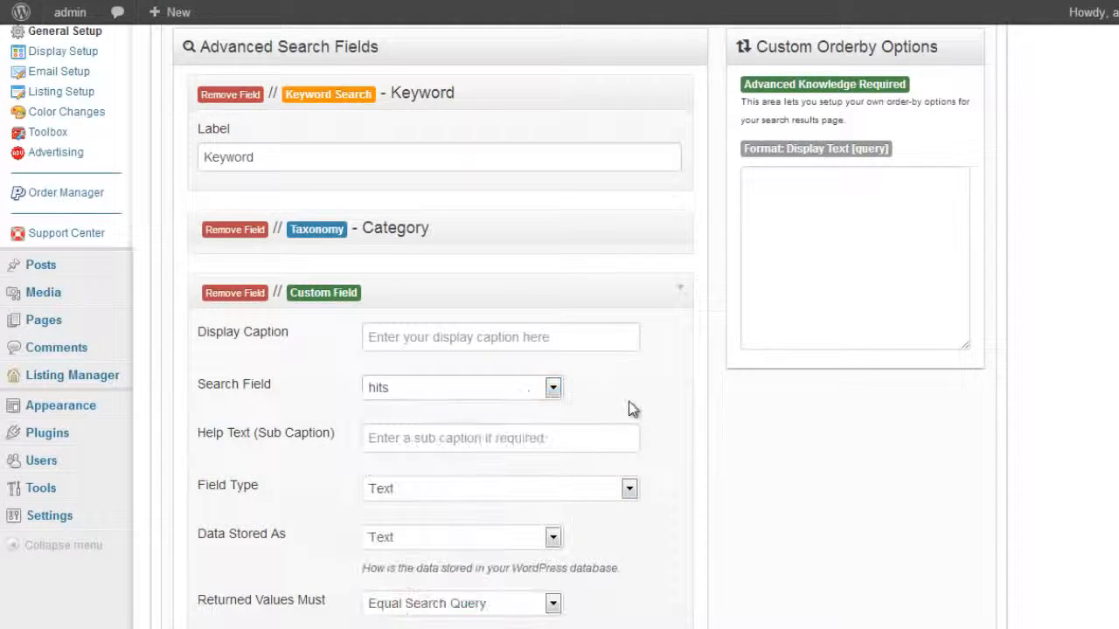
scroll(653, 383, "up", 2)
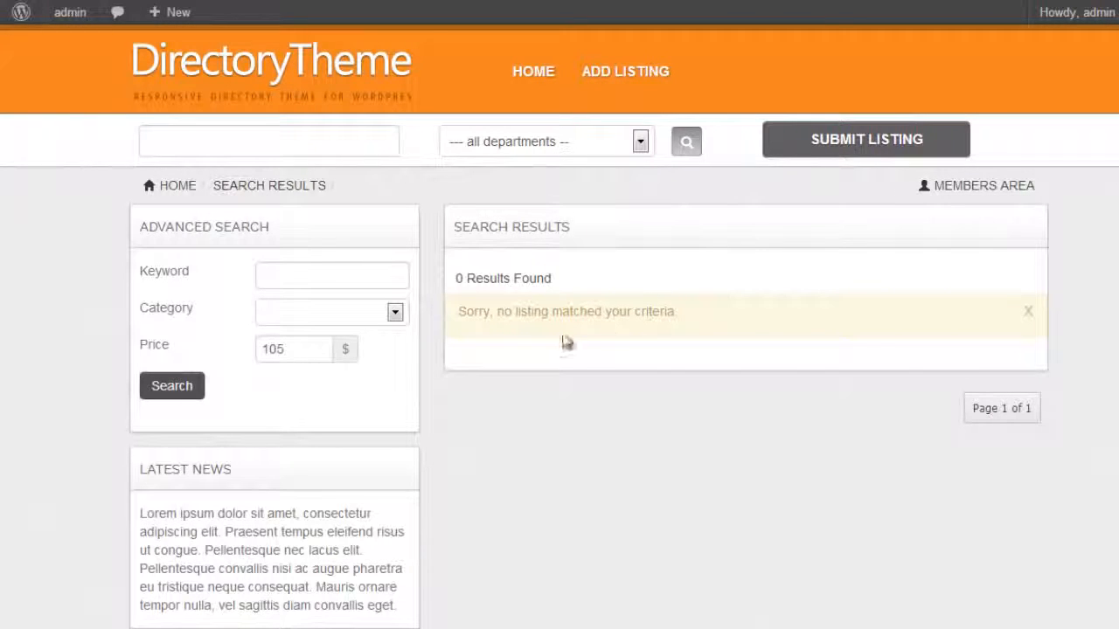
Step: Rerun the advanced search on the site and open the "testing price field" listing for editing
left_click(200, 386)
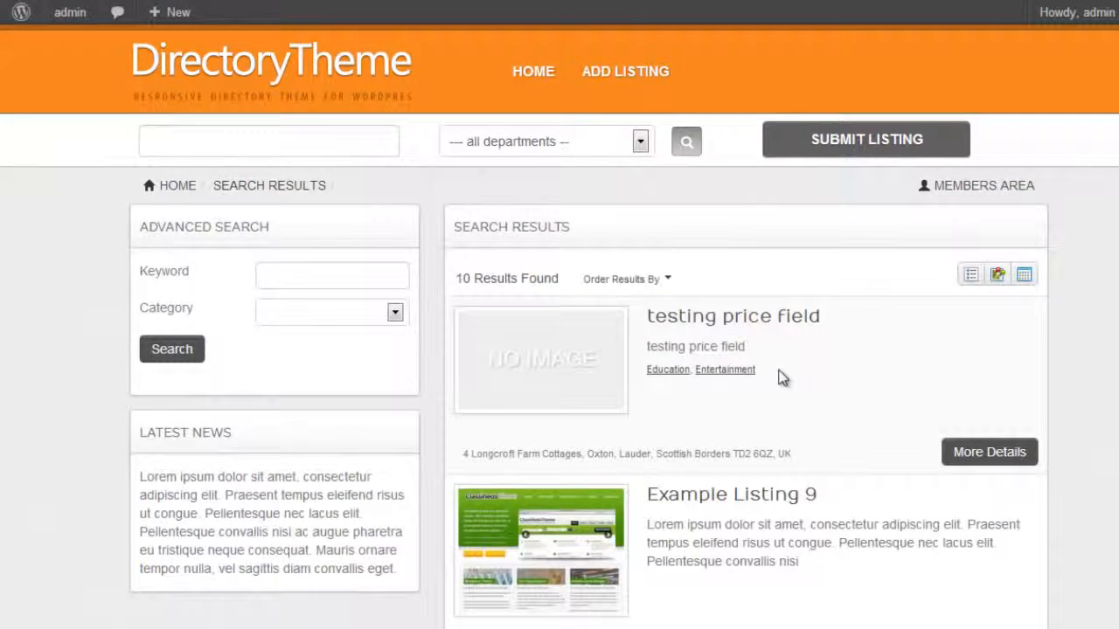
left_click(789, 324)
left_click(879, 228)
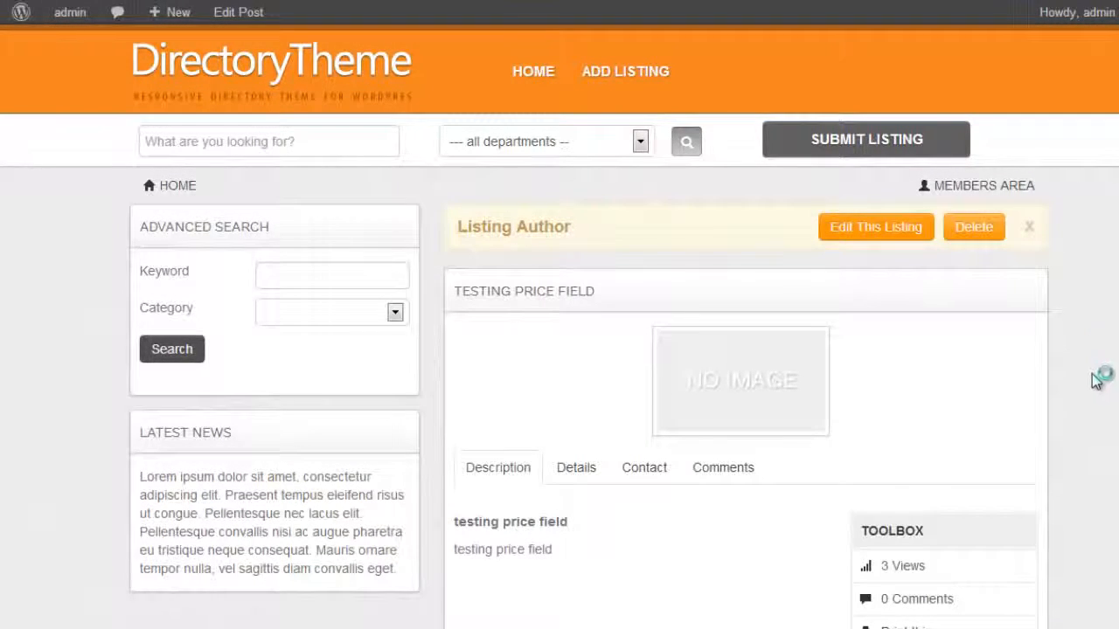
Step: Examine the listing's edit form, including its title, categories, price and Company/Item Location map
scroll(1092, 338, "down", 10)
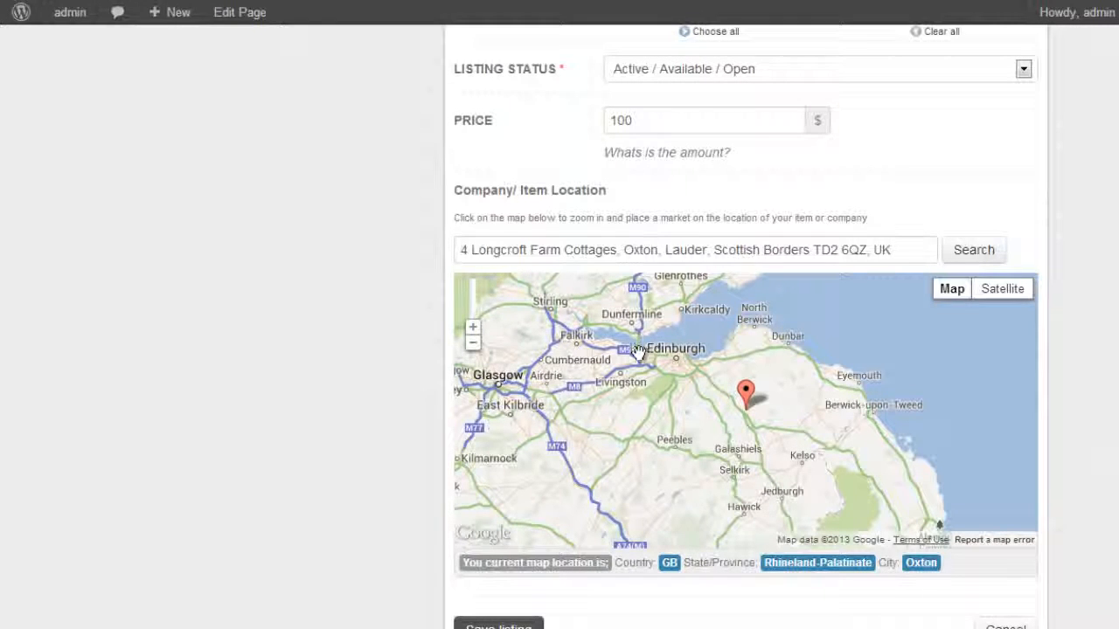
scroll(1100, 371, "up", 1)
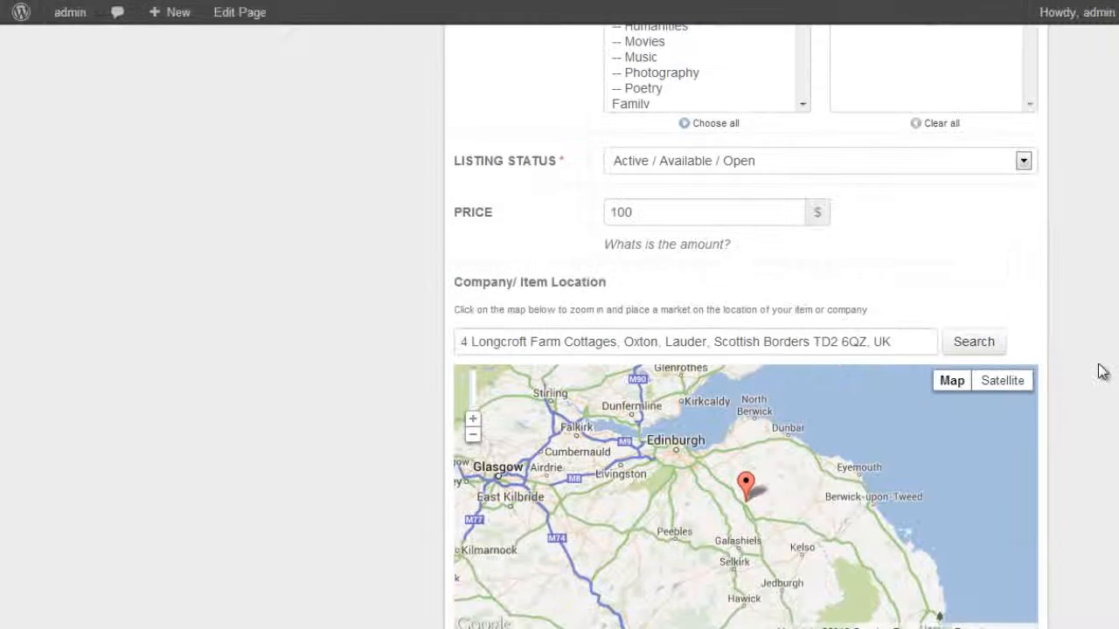
scroll(1100, 371, "down", 1)
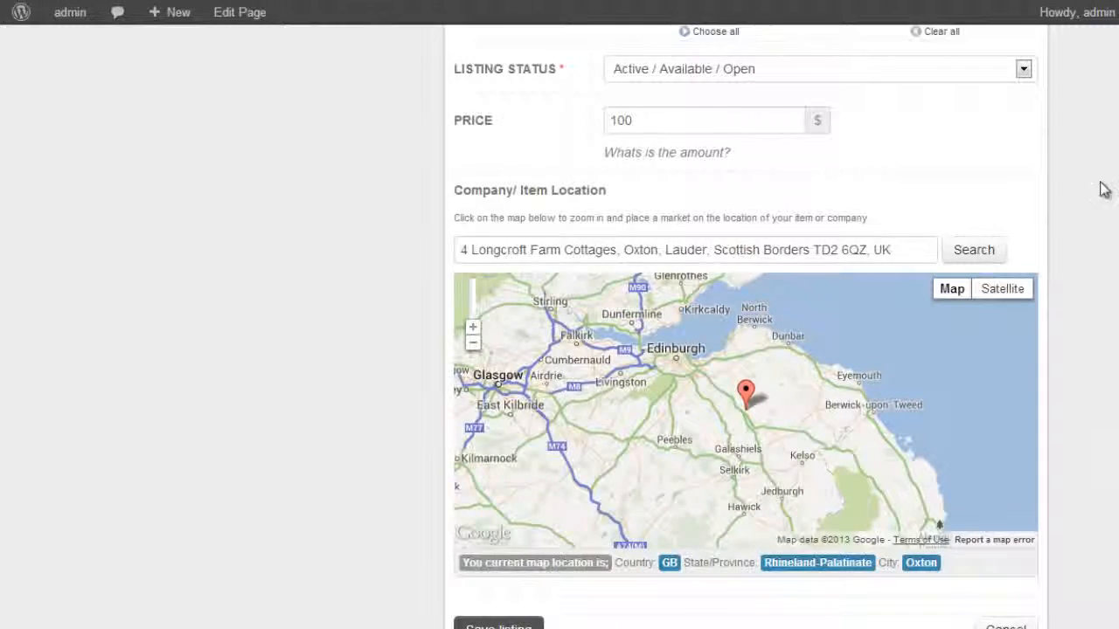
scroll(1102, 187, "up", 6)
scroll(1104, 210, "up", 2)
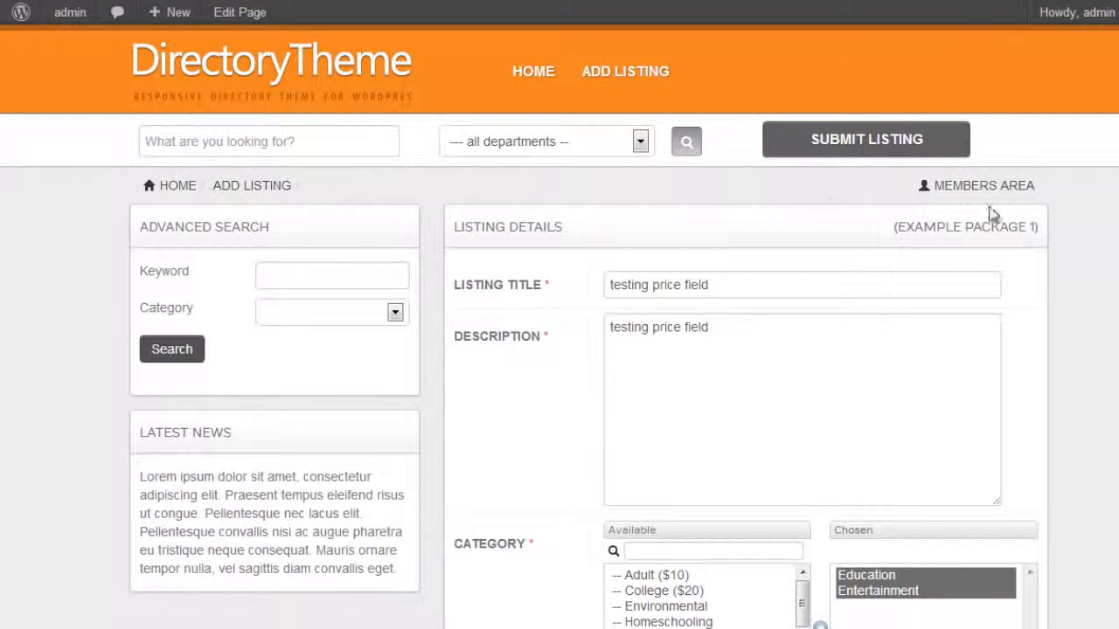
scroll(1099, 353, "down", 8)
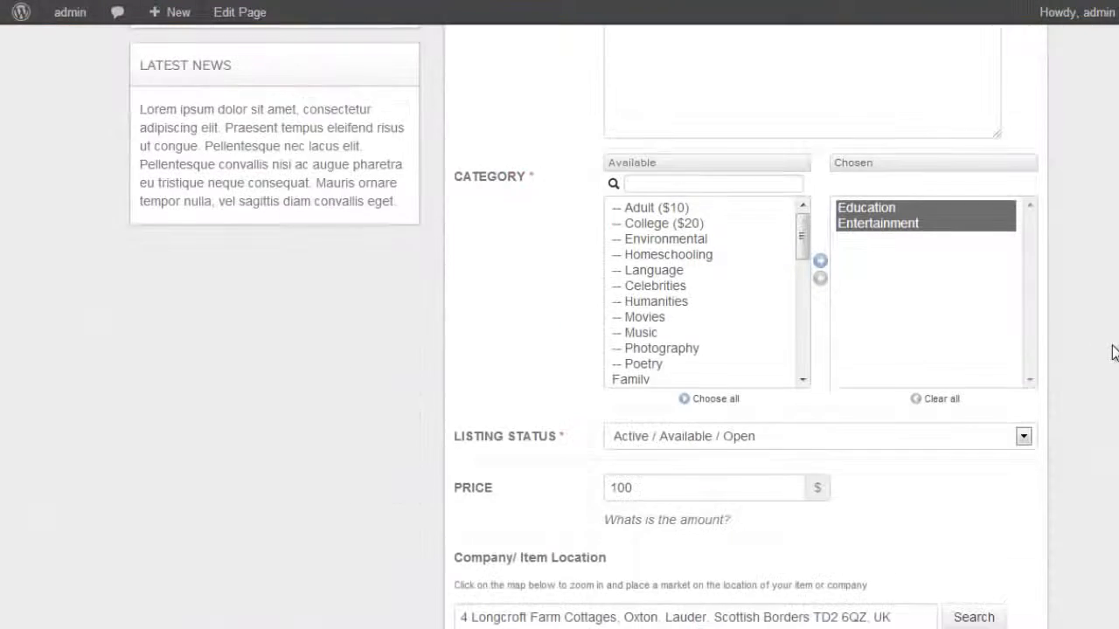
scroll(680, 345, "down", 1)
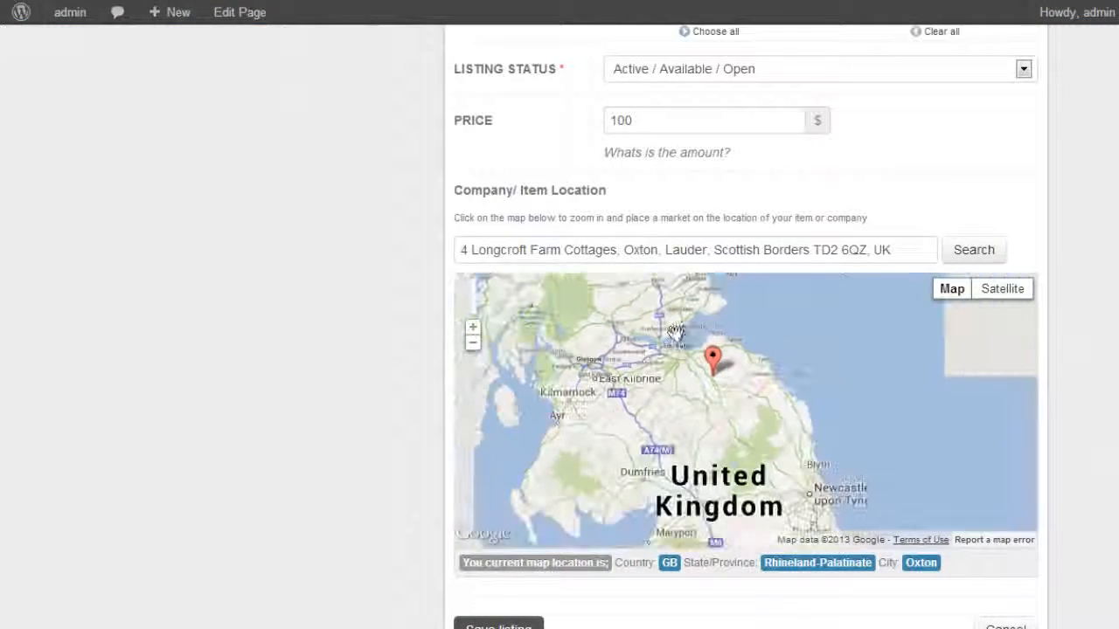
Step: Move the listing's marker to Scarborough, North Yorkshire, on the Company/Item Location map
left_click_drag(717, 395, 612, 284)
left_click_drag(730, 436, 665, 354)
scroll(718, 395, "up", 2)
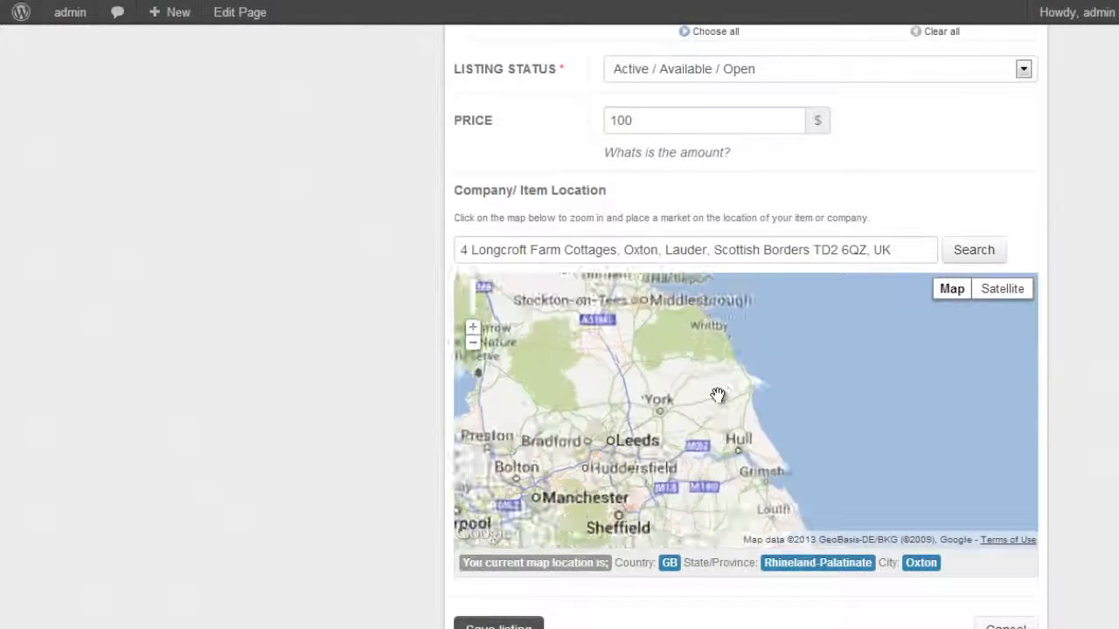
left_click_drag(824, 350, 738, 368)
left_click_drag(700, 329, 664, 394)
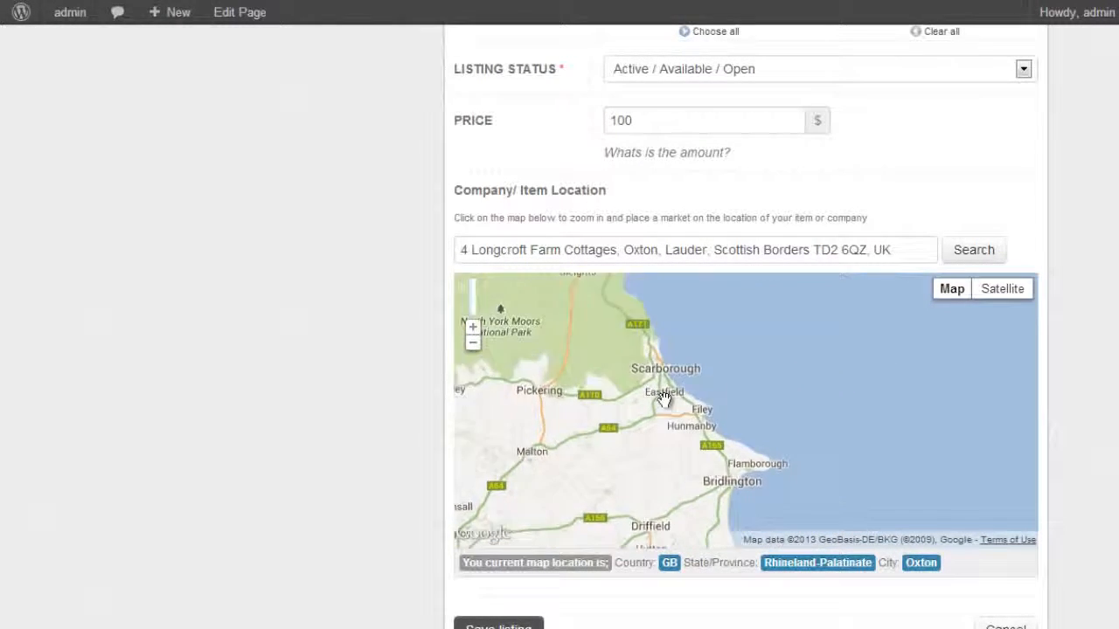
scroll(665, 394, "up", 2)
left_click(747, 408)
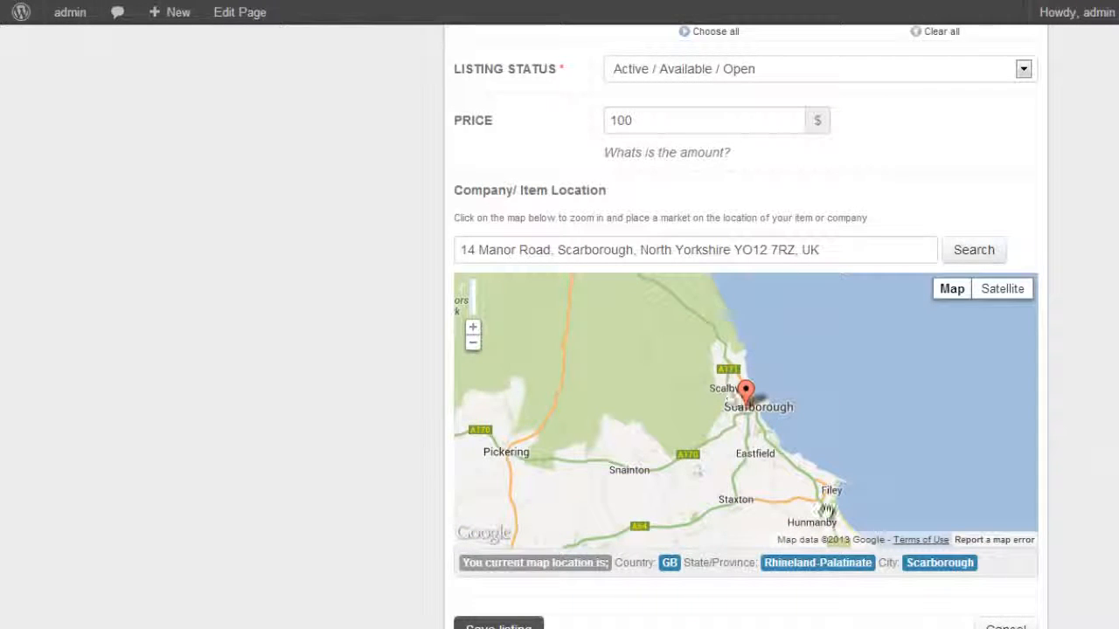
scroll(750, 411, "up", 1)
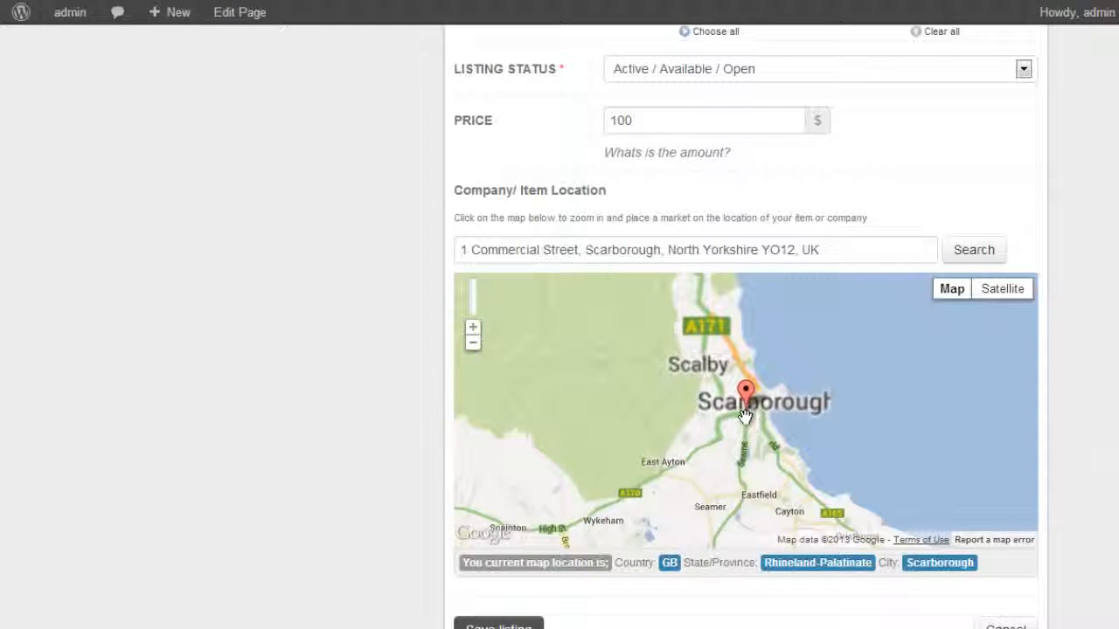
left_click(751, 421)
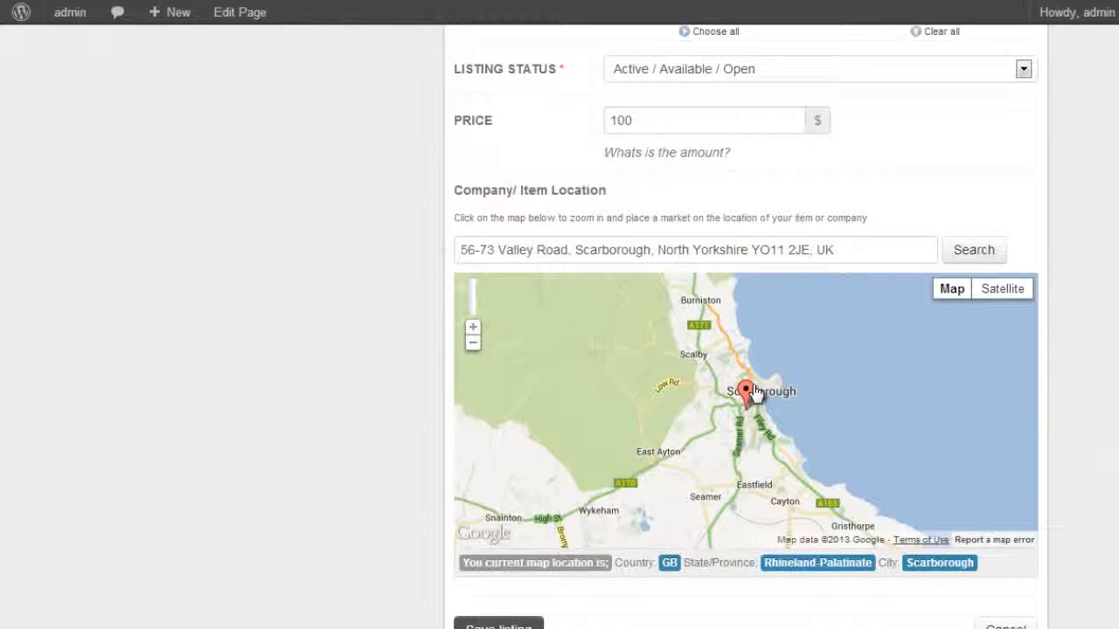
scroll(749, 440, "up", 1)
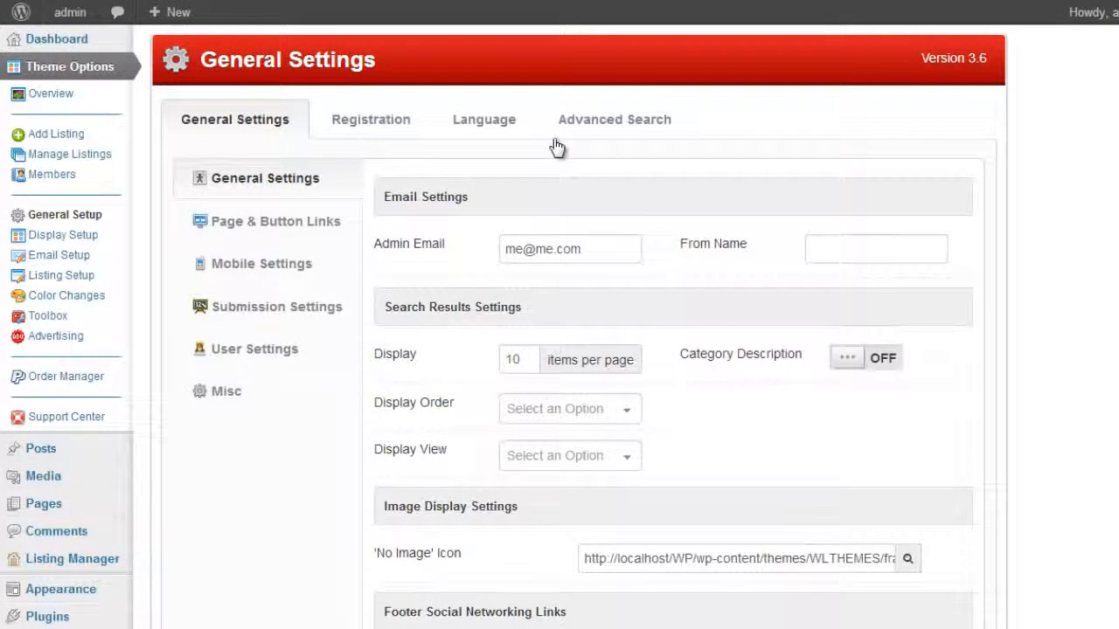
Step: Add a new custom field to the theme's Advanced Search settings and expand its options
left_click(597, 128)
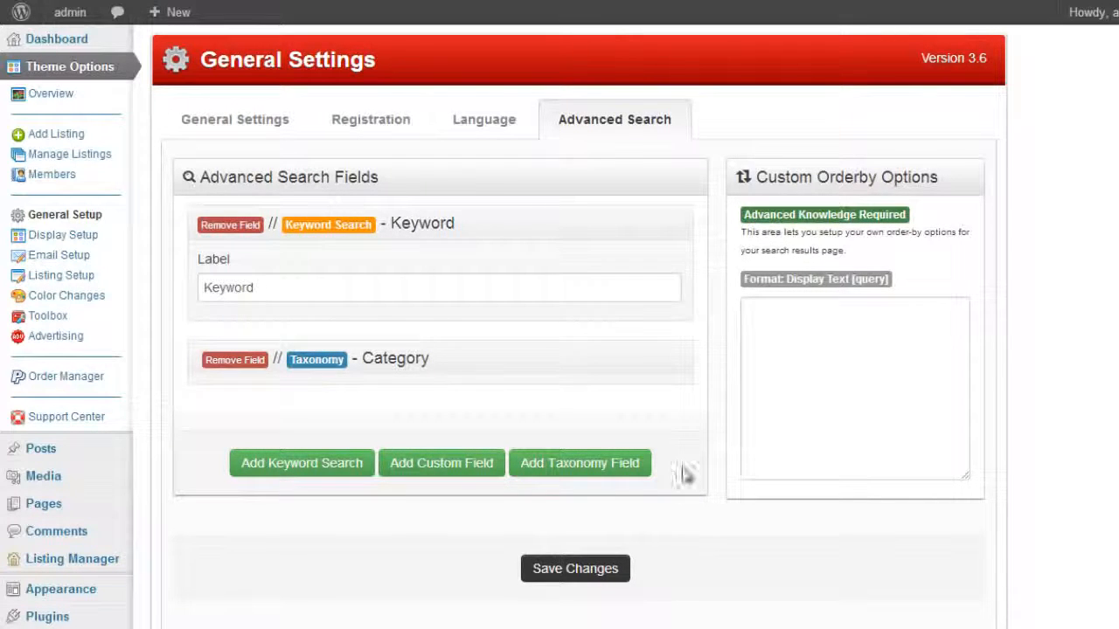
left_click(458, 463)
scroll(603, 394, "down", 1)
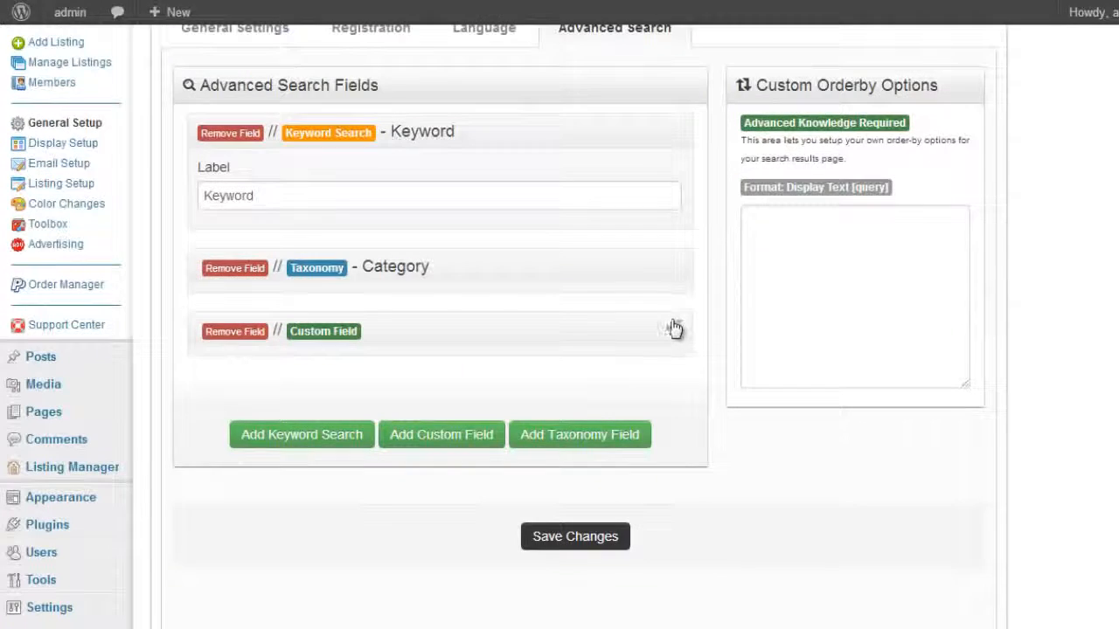
left_click(675, 325)
Step: Set the custom field's display caption to Country and its search field to [WLT] Country Search, and save the changes
left_click(581, 370)
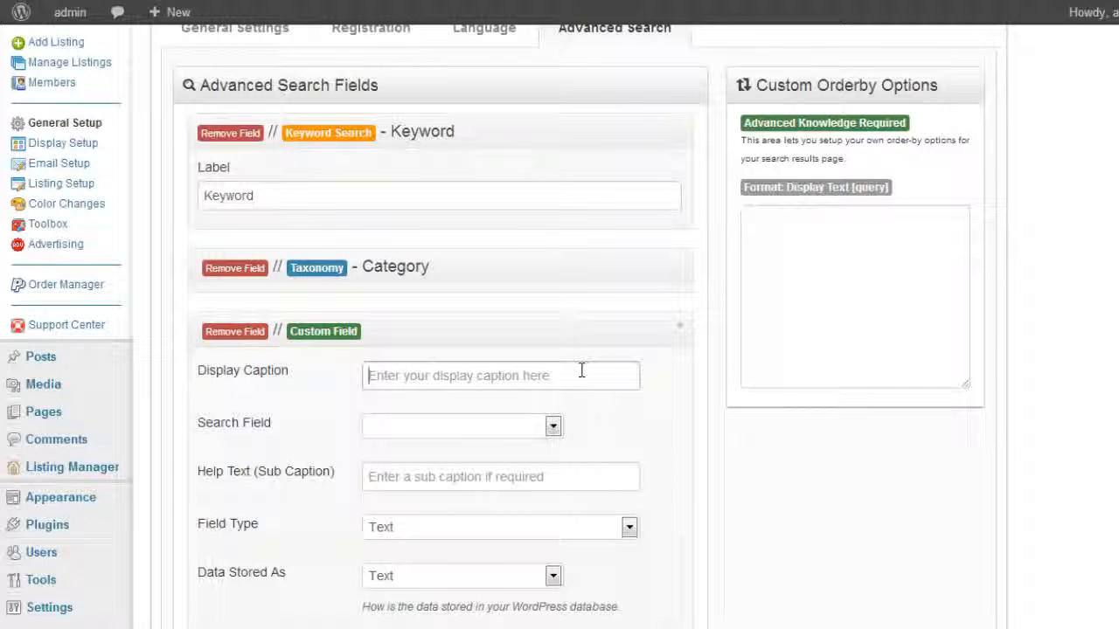
type("Couu")
scroll(594, 365, "down", 2)
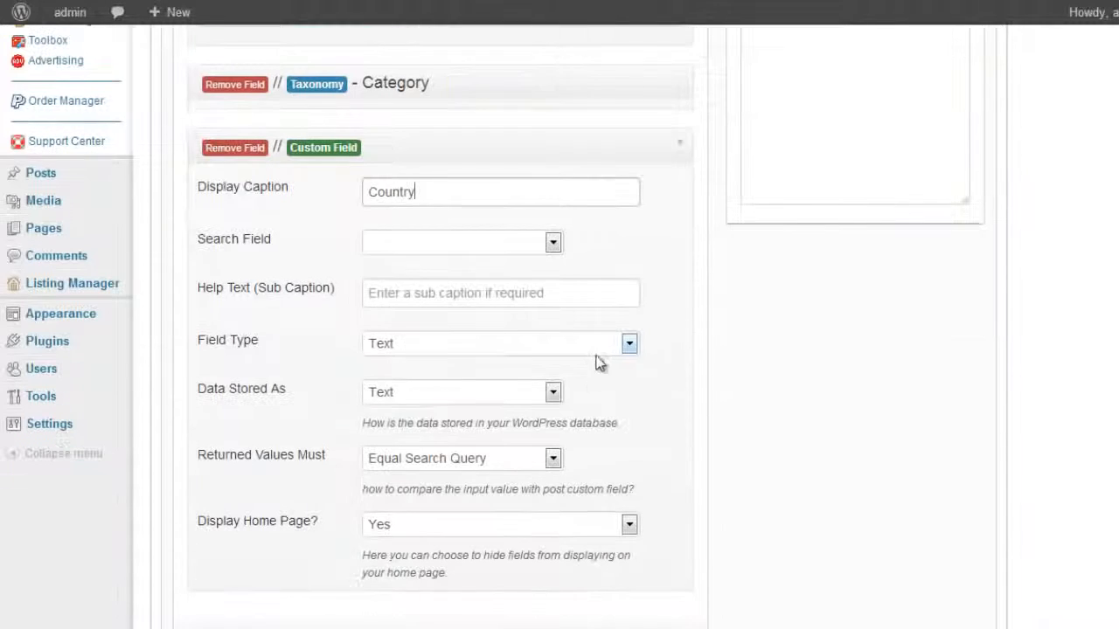
left_click(455, 245)
left_click(464, 277)
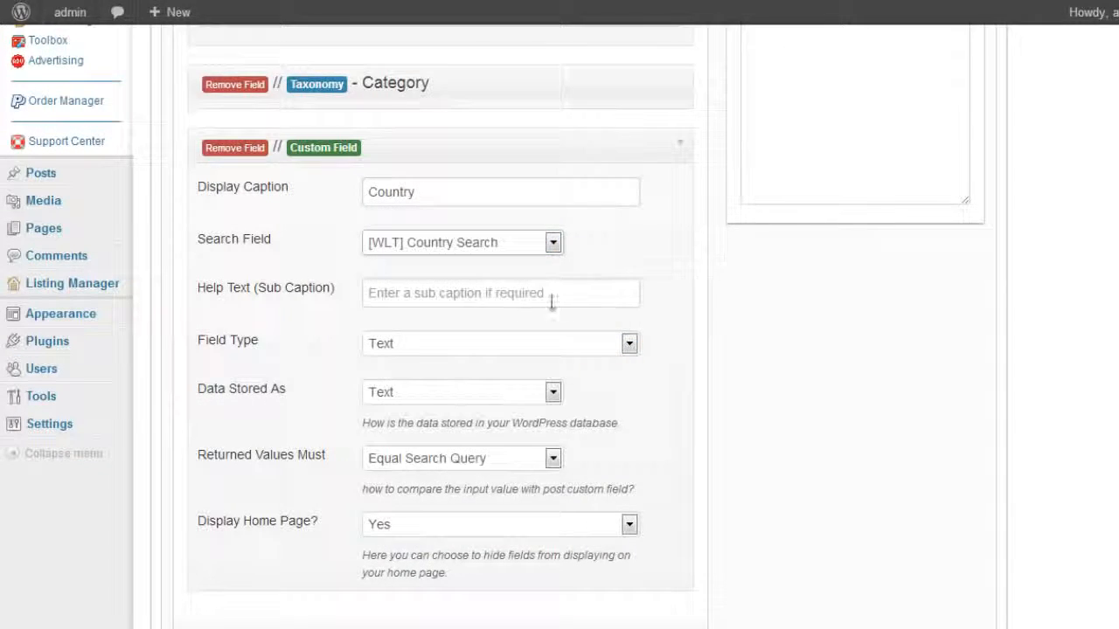
scroll(347, 316, "down", 1)
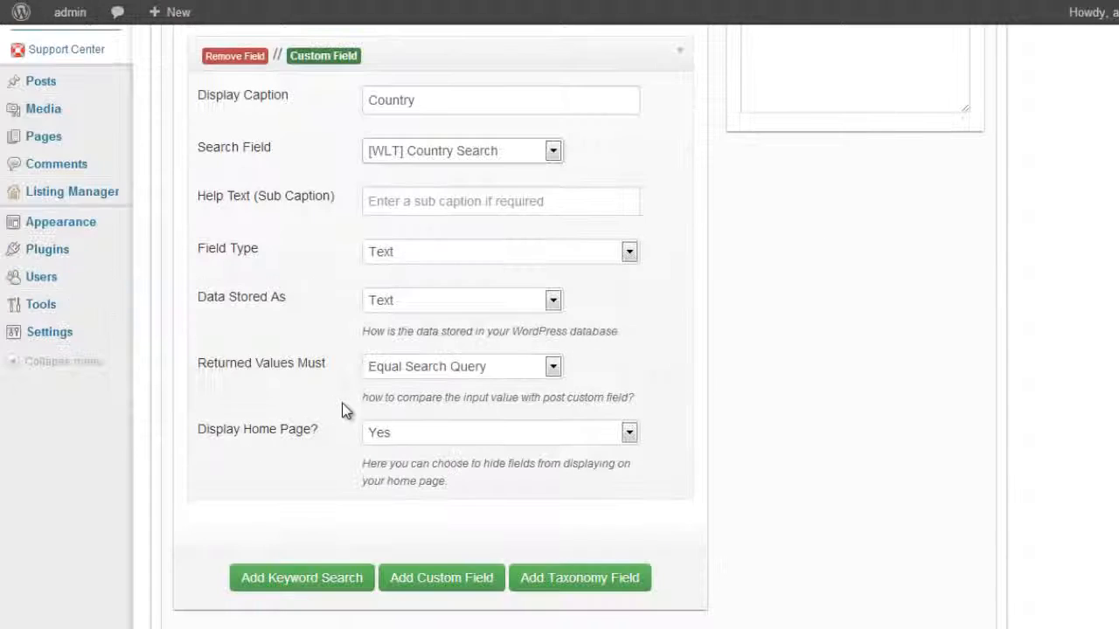
scroll(490, 503, "down", 2)
left_click(596, 525)
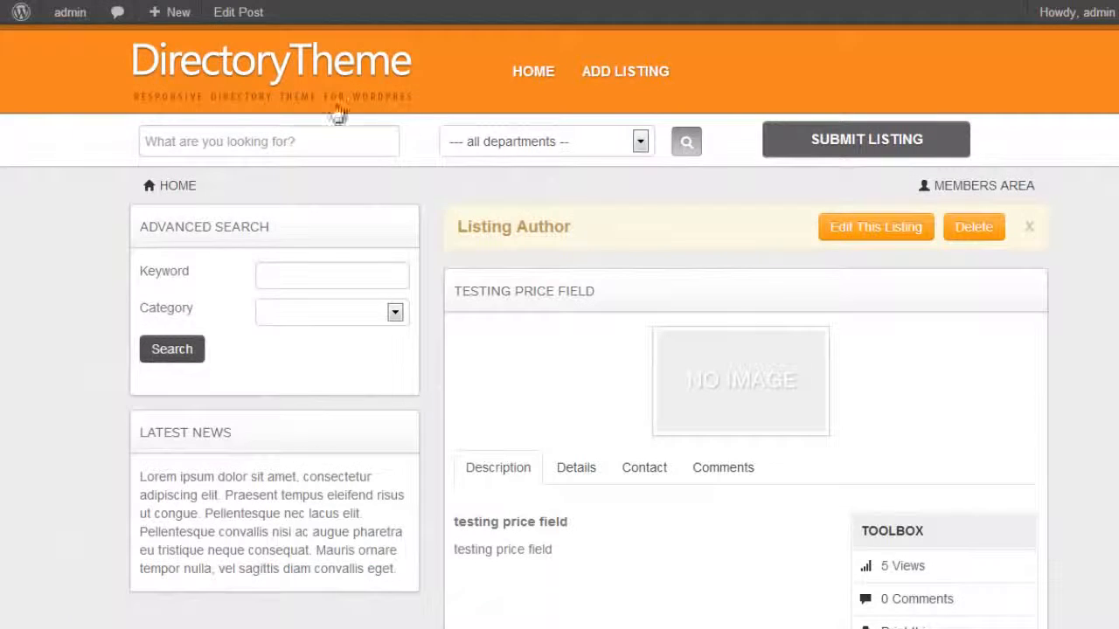
Step: Open the directory site's home page and check the Country choices in the advanced search
left_click(308, 86)
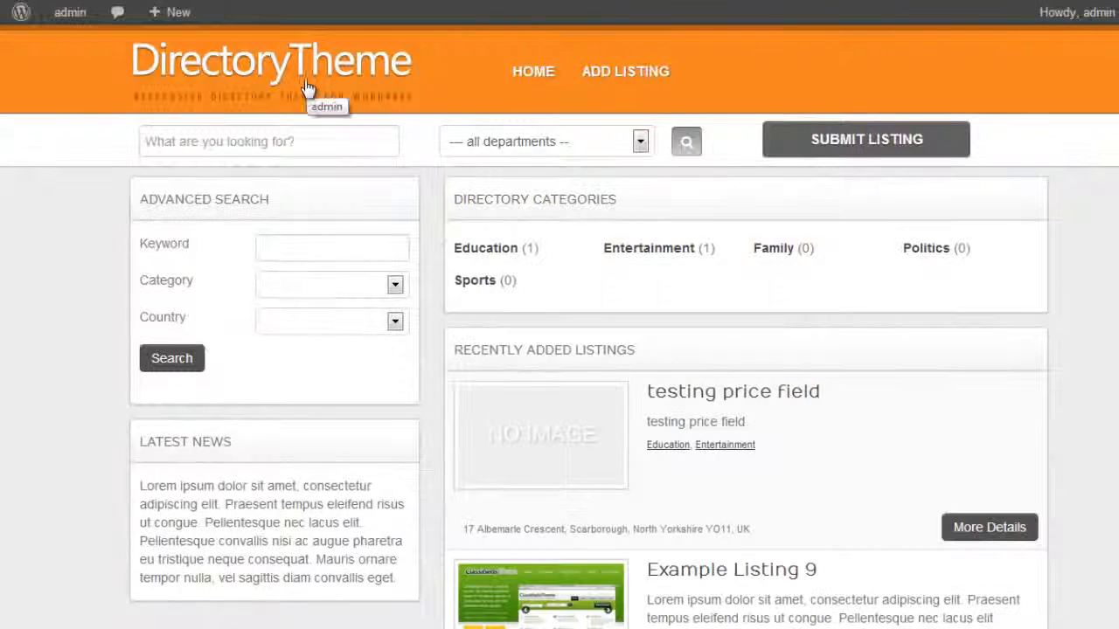
left_click(395, 323)
mouse_move(479, 371)
left_mouse_down()
mouse_move(480, 603)
mouse_move(479, 367)
left_mouse_up()
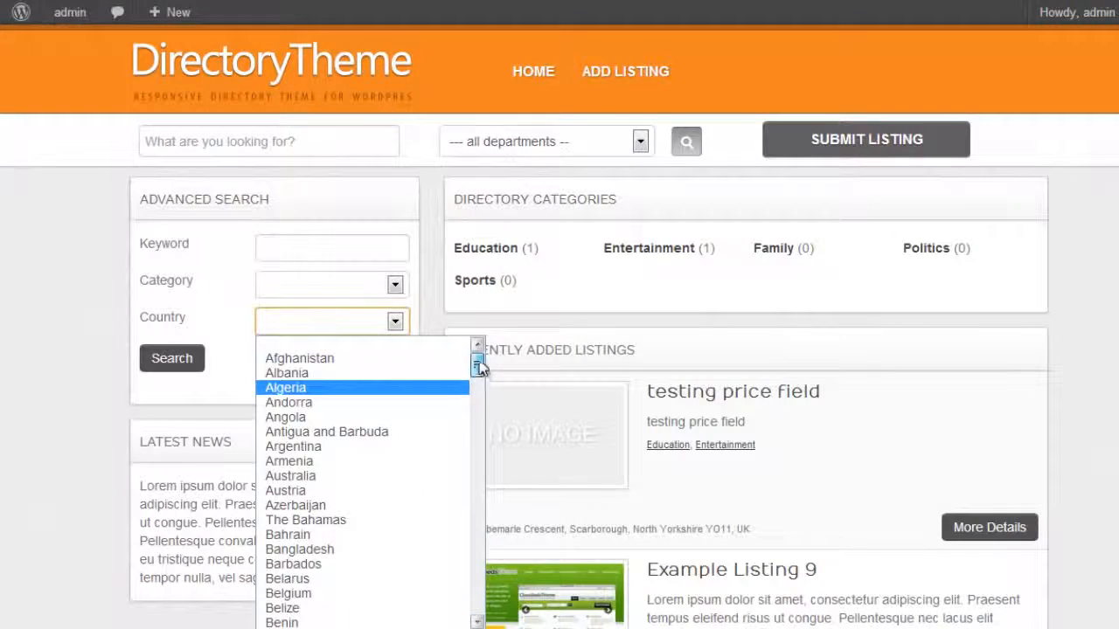
left_click(429, 305)
scroll(429, 305, "down", 1)
scroll(429, 305, "up", 1)
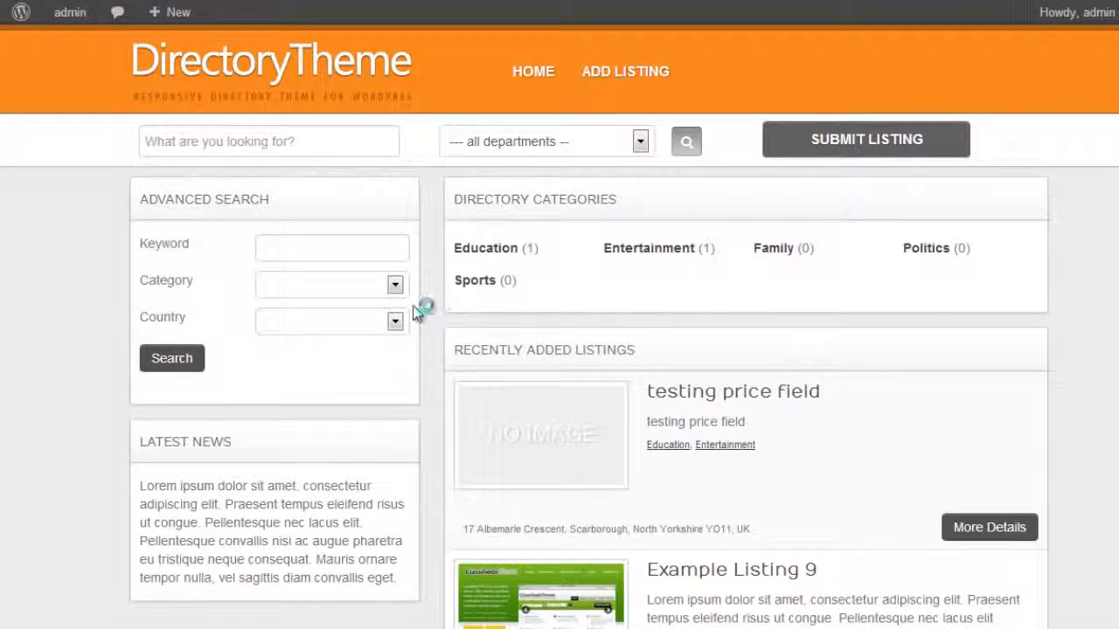
Step: Select Uzbekistan as the Country in the home page's advanced search form
left_click(397, 322)
left_click_drag(475, 369, 479, 603)
left_click(393, 520)
scroll(414, 428, "down", 1)
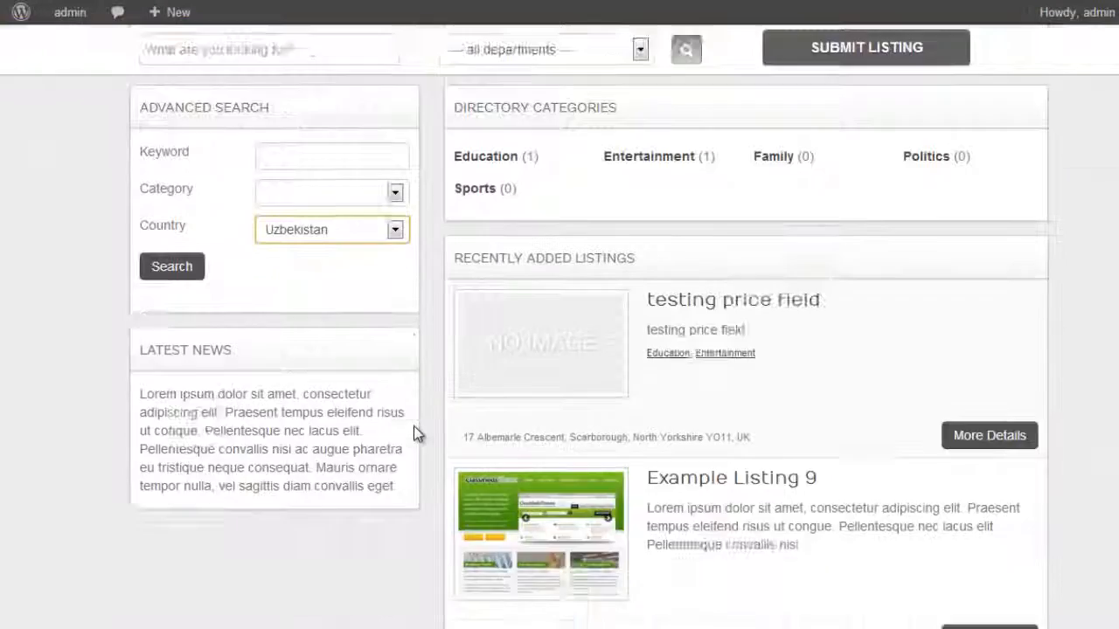
scroll(414, 428, "up", 1)
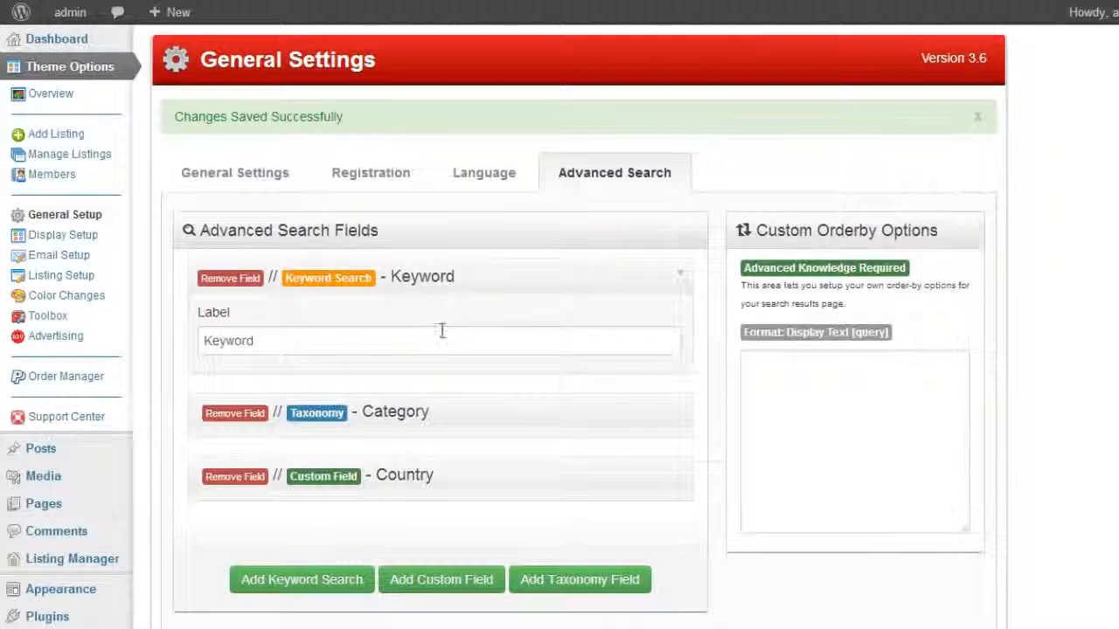
Step: Add another custom field below Country in the advanced search fields and expand its settings
scroll(442, 330, "down", 2)
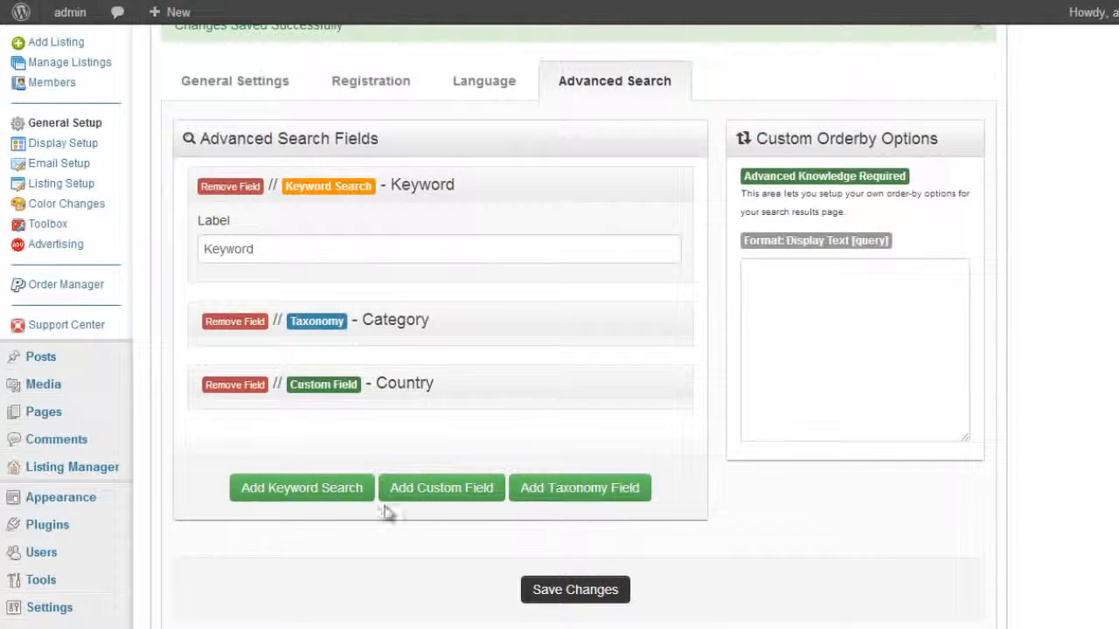
left_click(431, 504)
left_click(691, 461)
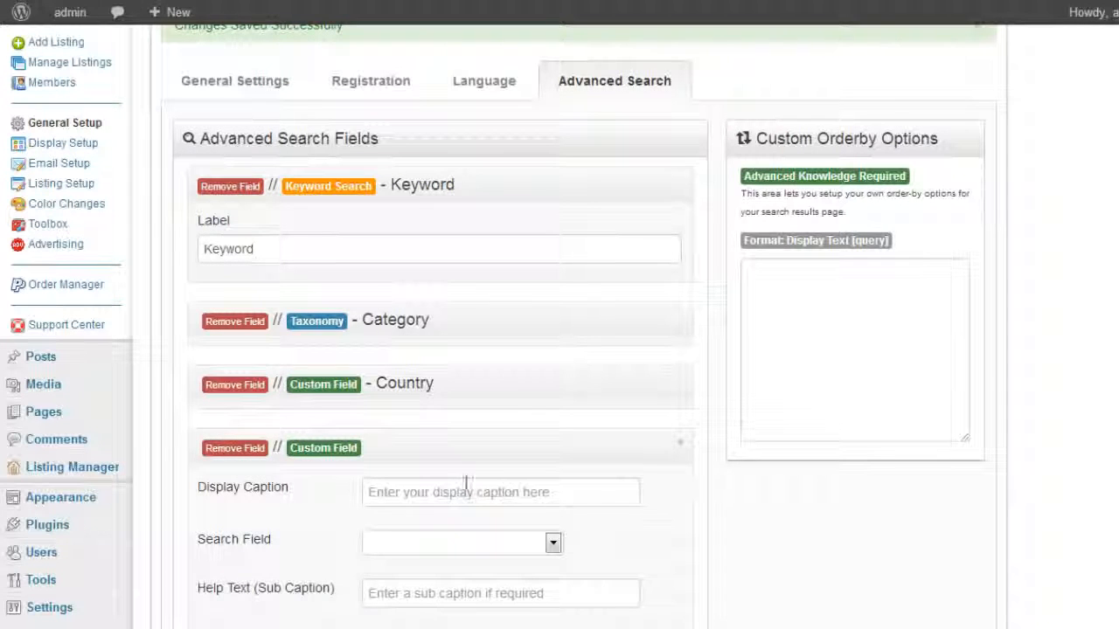
Step: Set the new custom field's display caption to State and its search field to [WLT] State Search, and save the changes
left_click(461, 492)
type("State")
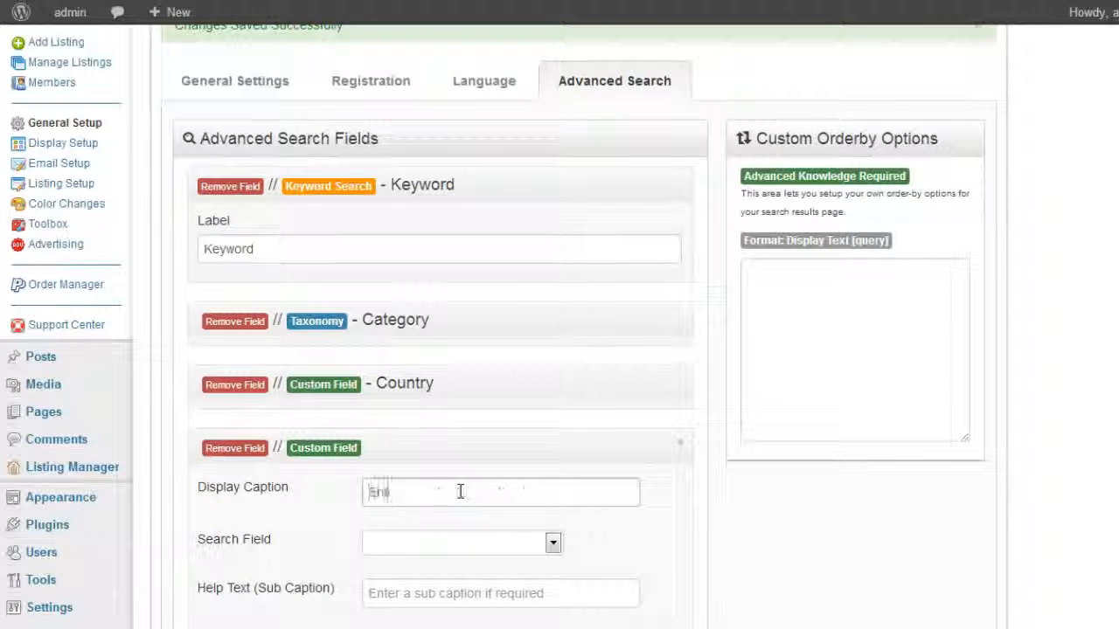
scroll(502, 438, "down", 3)
left_click(508, 366)
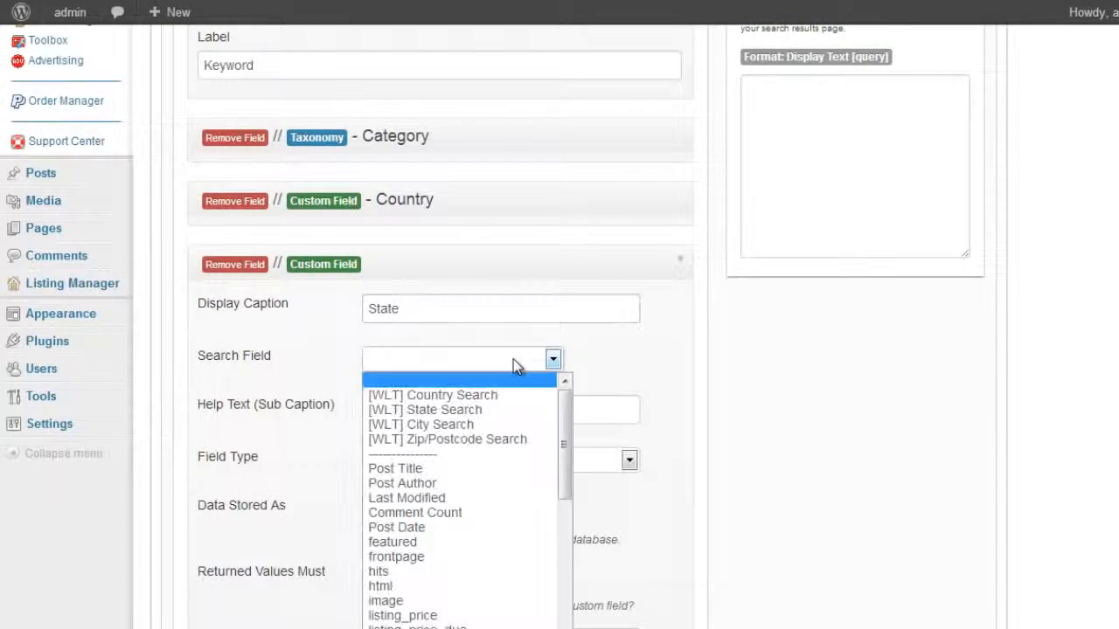
left_click(493, 410)
scroll(681, 361, "down", 1)
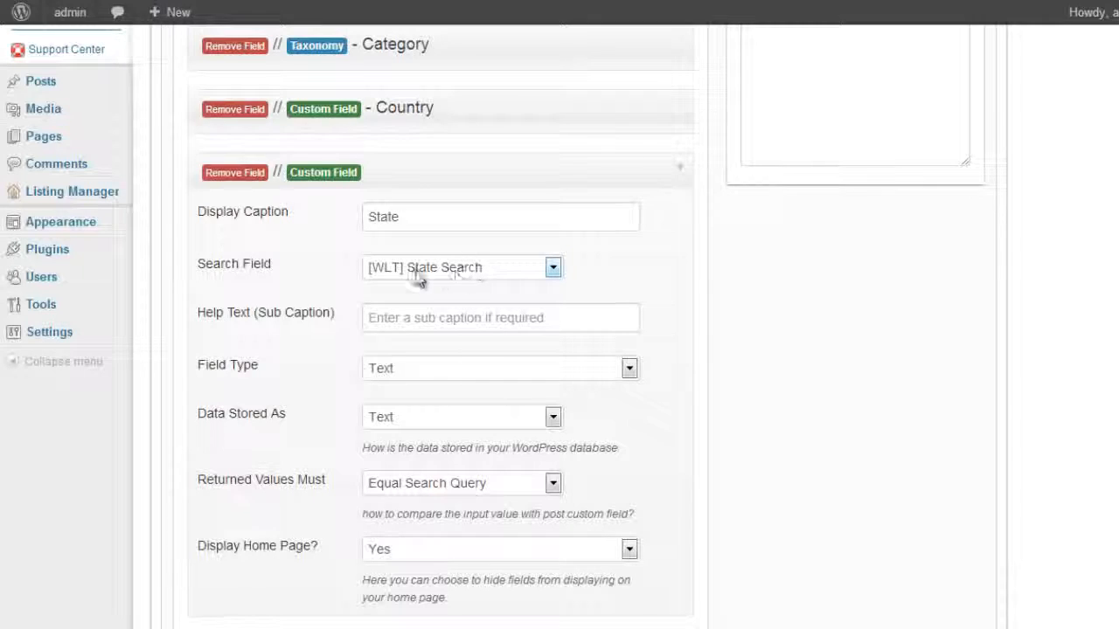
scroll(647, 292, "down", 3)
left_click(573, 521)
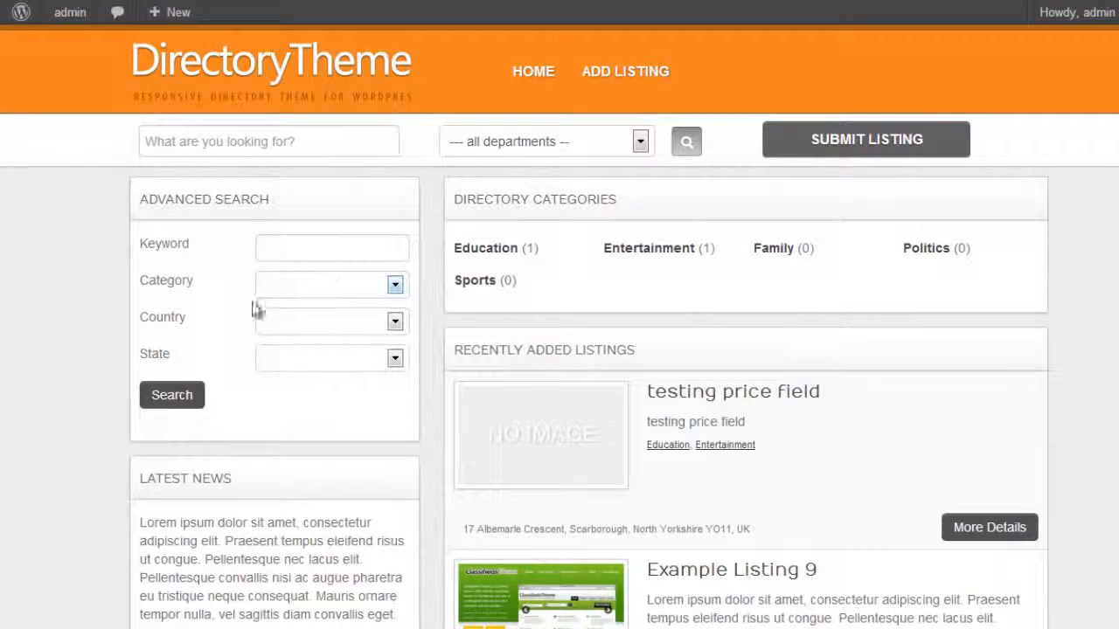
Step: Try Afghanistan as the Country in the home page's advanced search and check the State choices
left_click(317, 359)
left_click(318, 370)
left_click(394, 320)
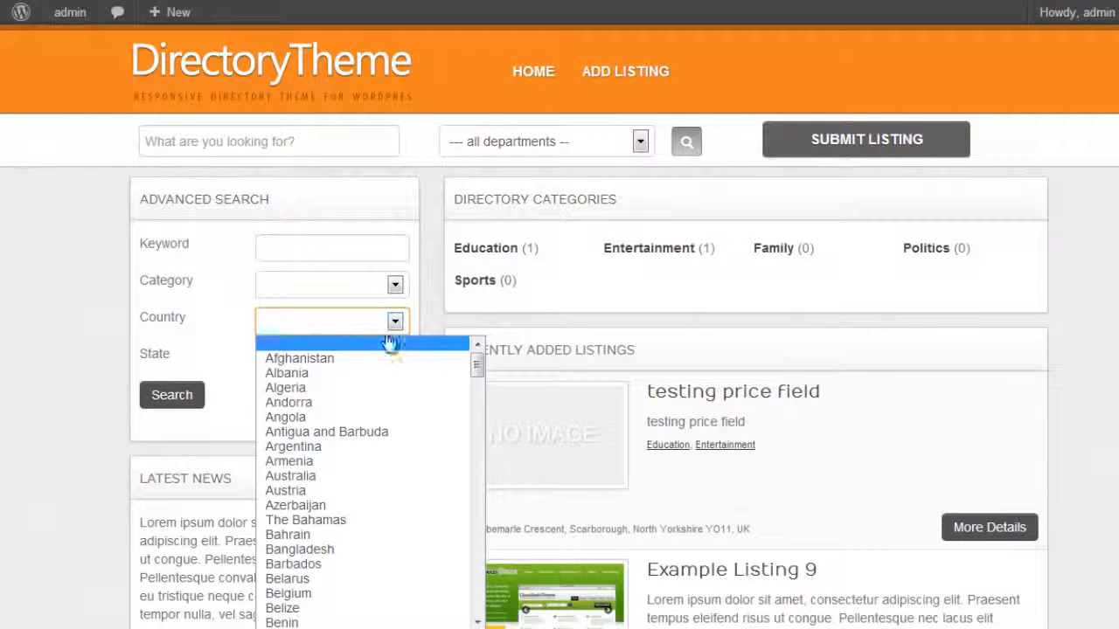
left_click(374, 358)
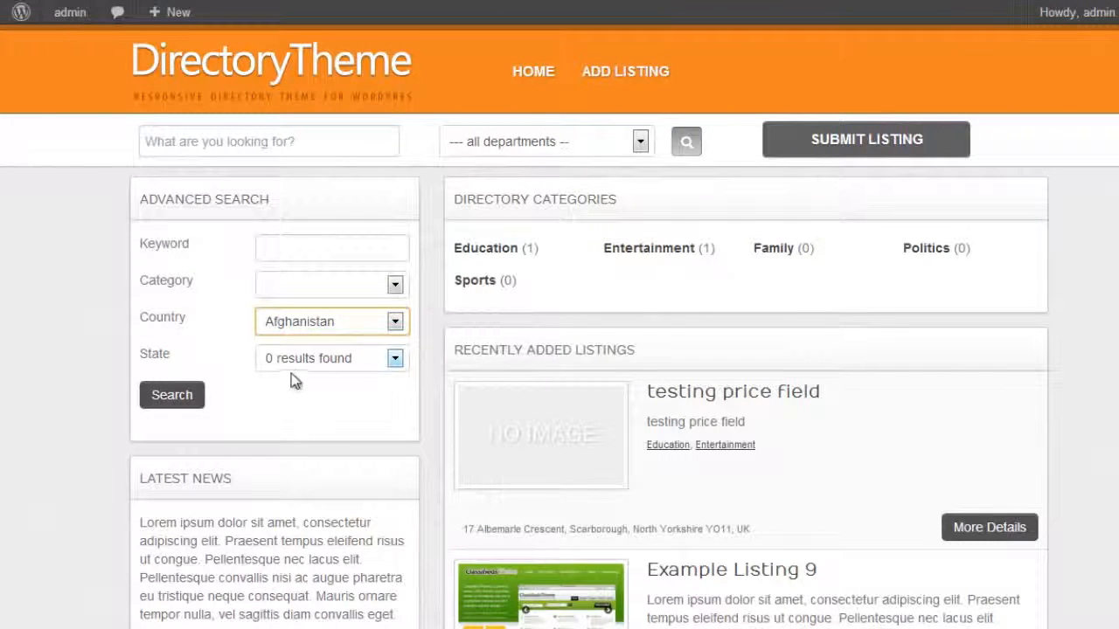
scroll(334, 395, "down", 1)
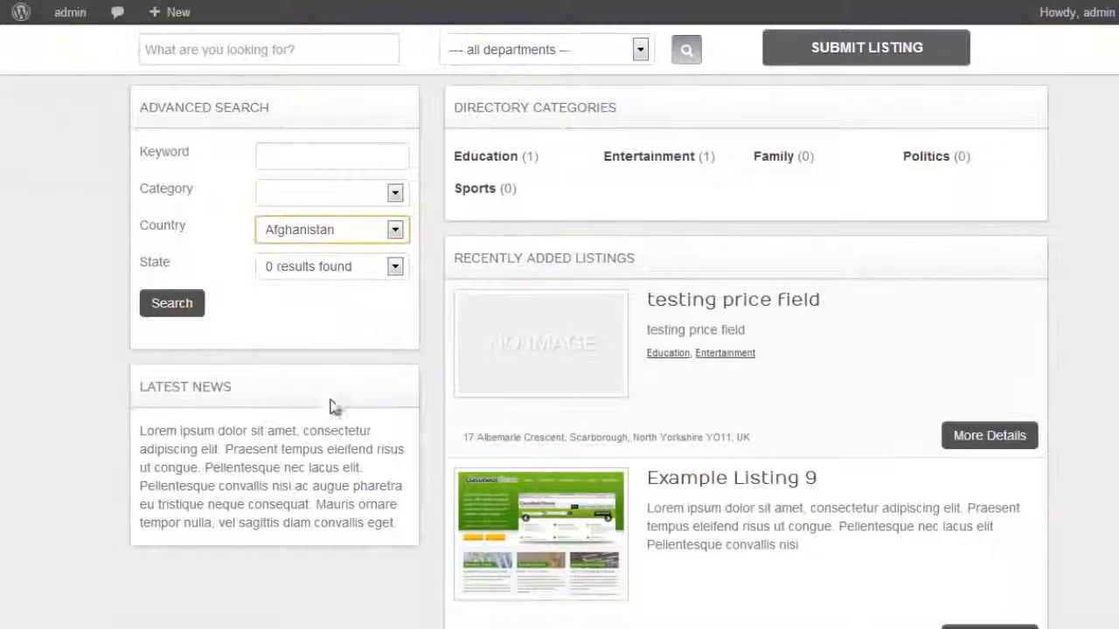
scroll(491, 497, "up", 1)
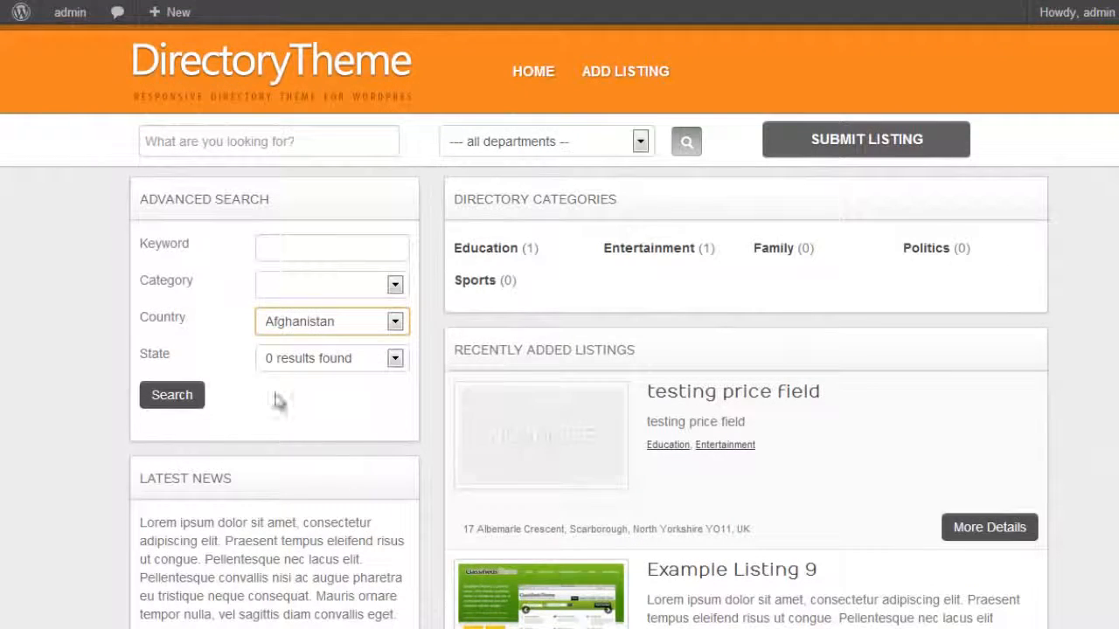
Step: Search the directory's listings with United Kingdom as the Country and England as the State
left_click(382, 335)
left_click(473, 609)
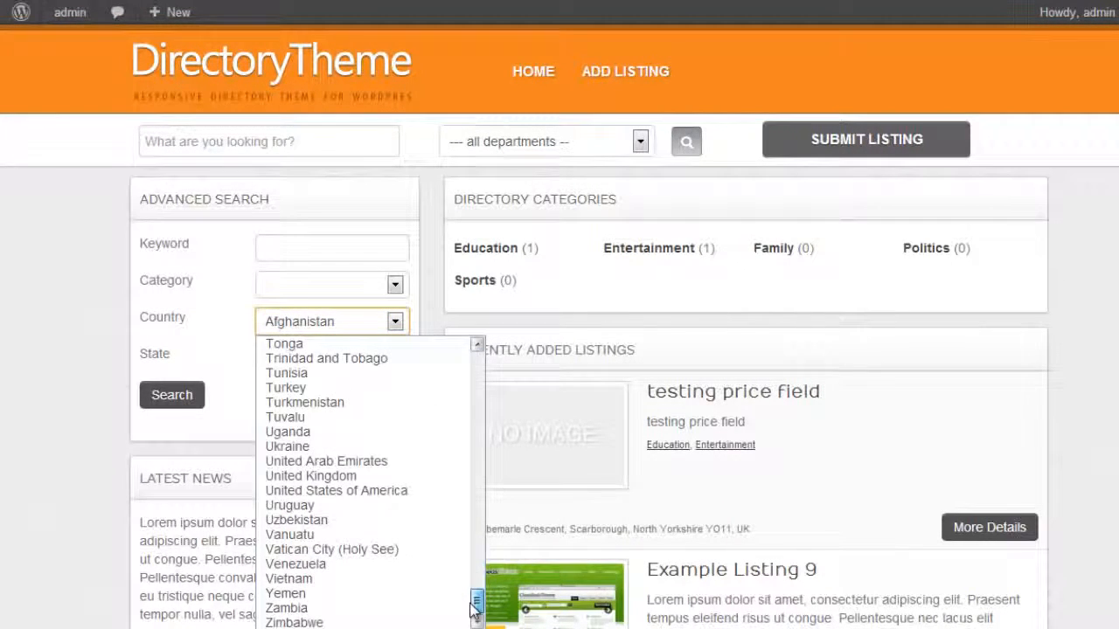
left_click(308, 477)
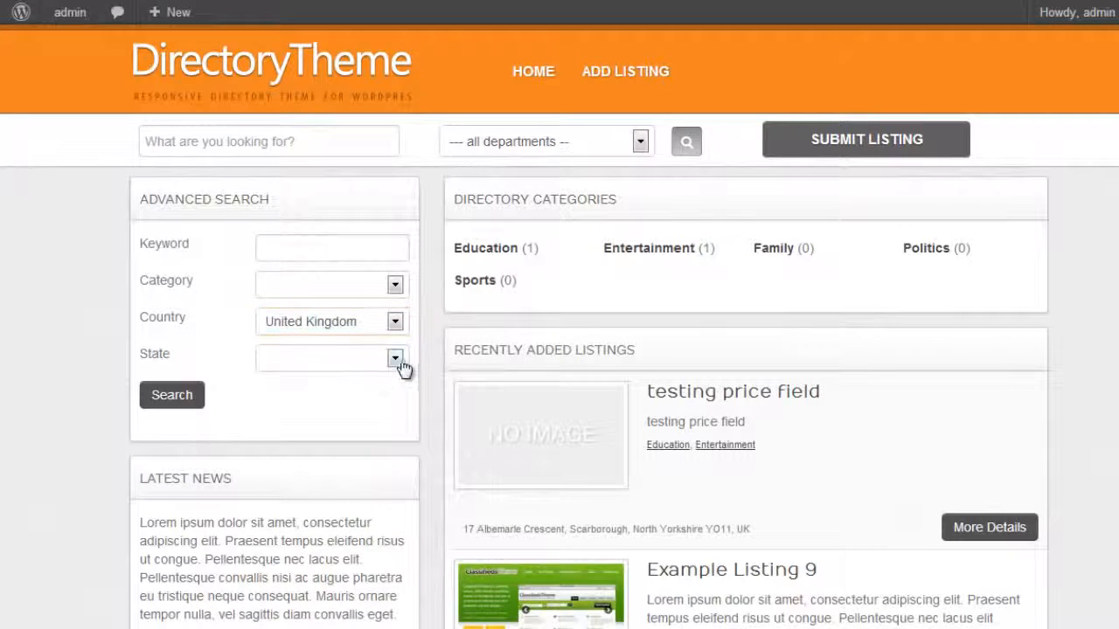
left_click(395, 359)
left_click(389, 391)
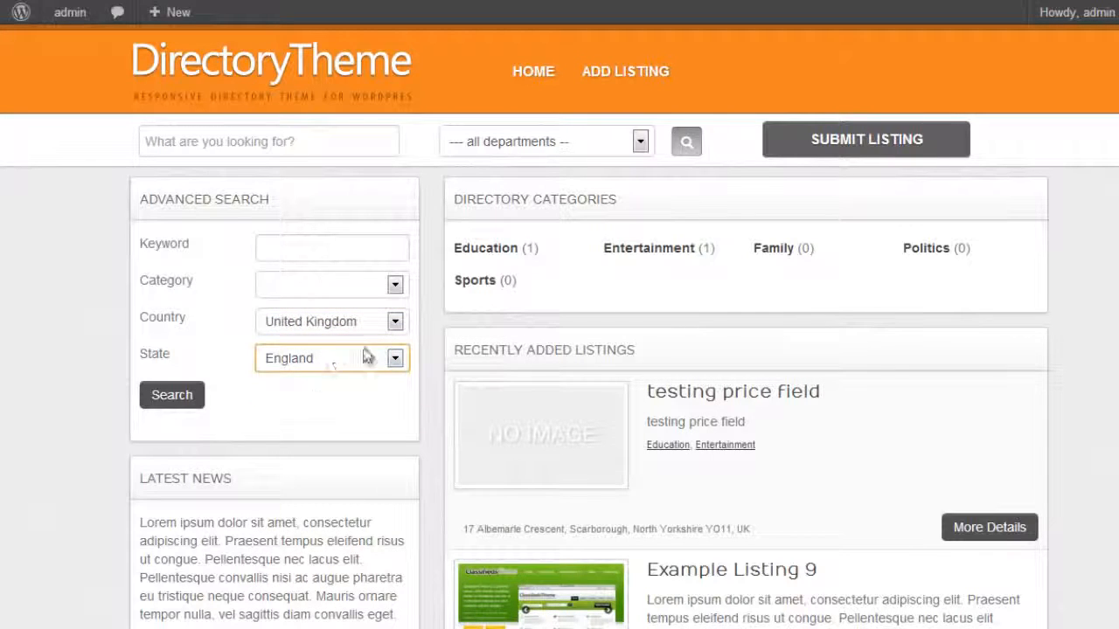
left_click(187, 404)
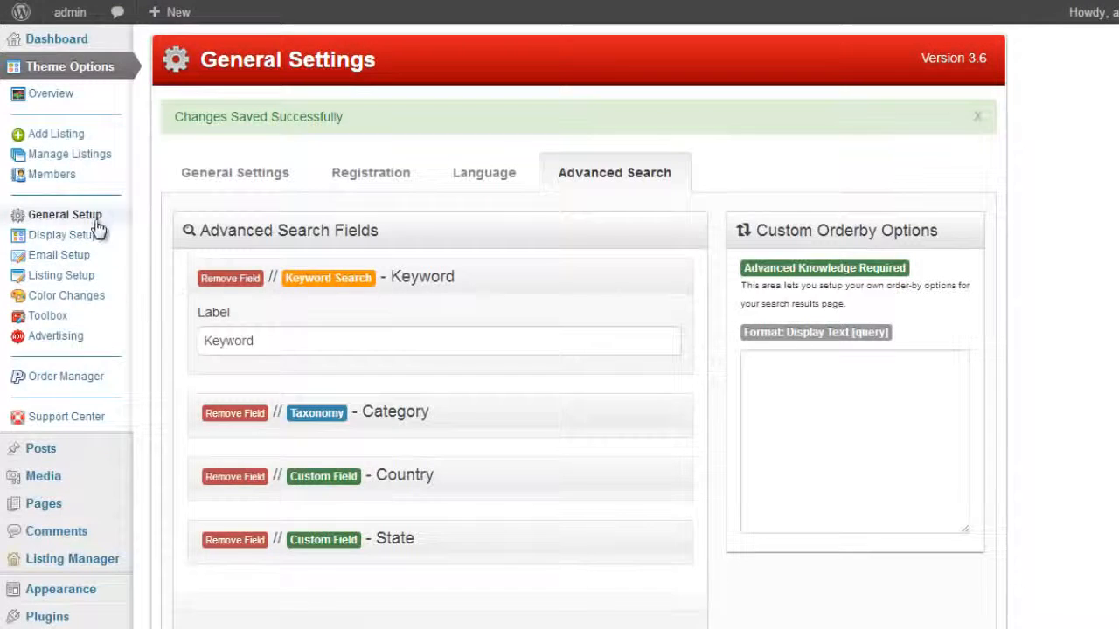
Step: Return to the General Setup advanced search settings, add a custom field below State and expand its settings
left_click(96, 223)
left_click(607, 127)
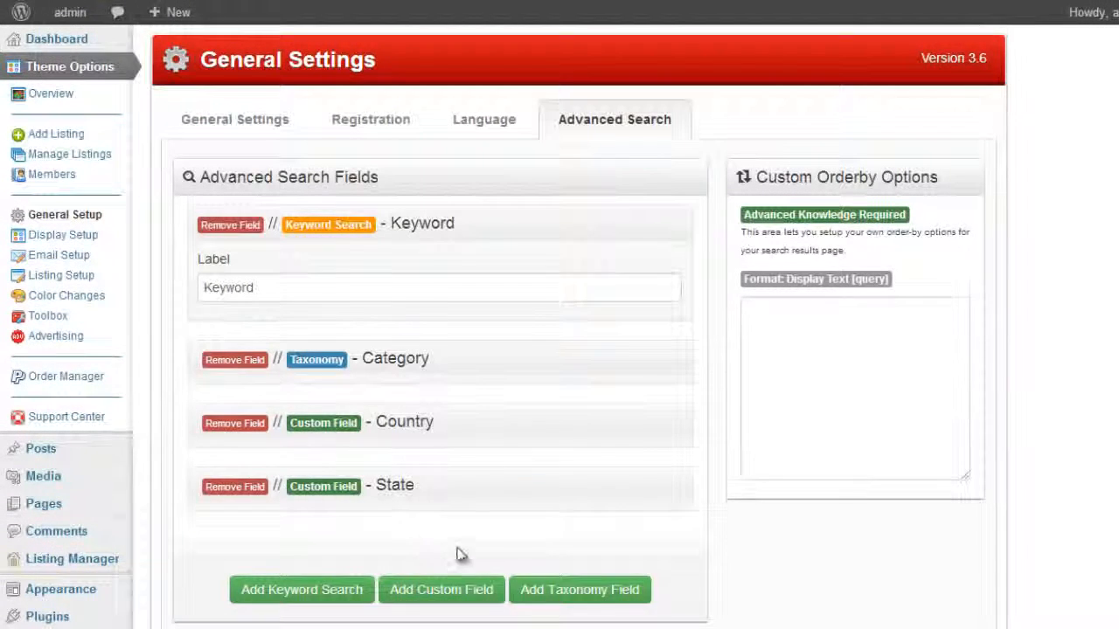
scroll(446, 516, "down", 1)
left_click(445, 498)
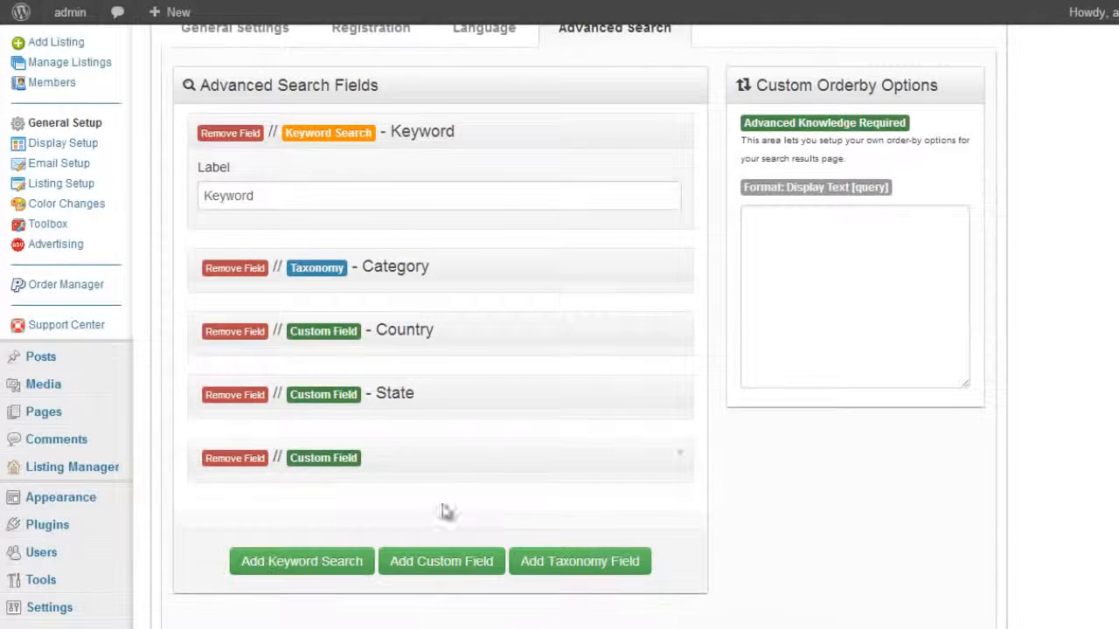
left_click(680, 457)
Step: Set the custom field's display caption to City and its search field to [WLT] City Search, and save the changes
left_click(516, 495)
type("City")
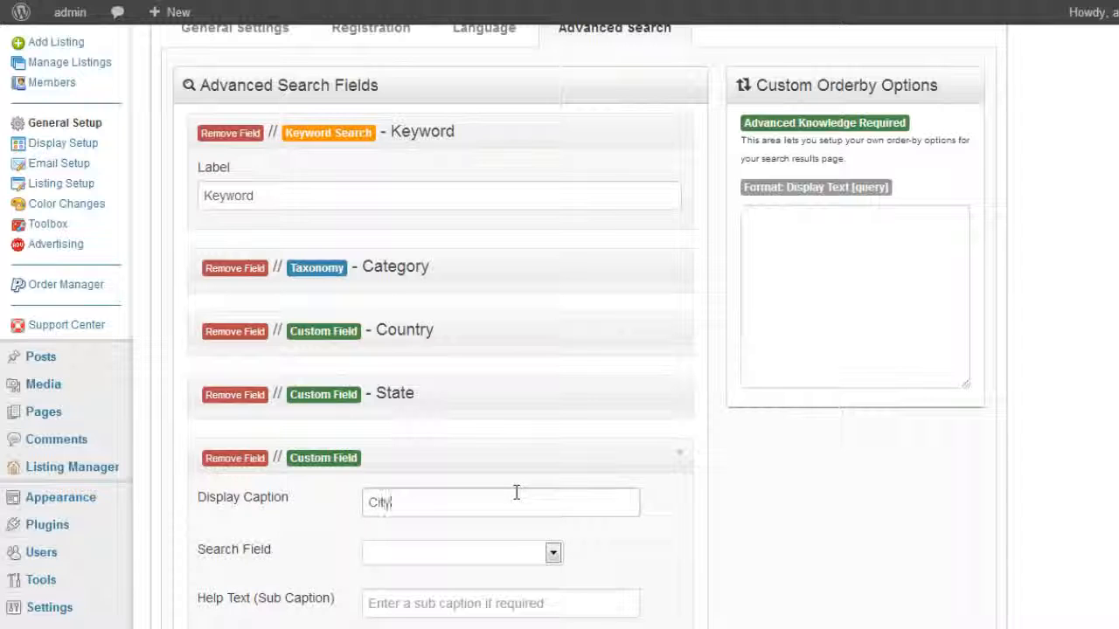
scroll(516, 493, "down", 2)
left_click(535, 368)
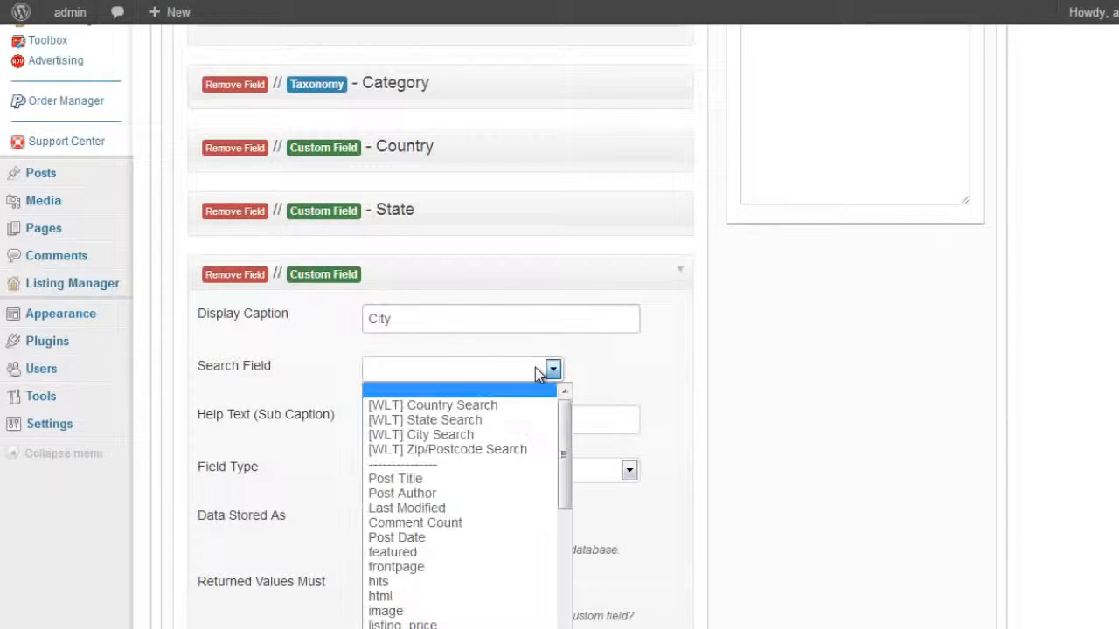
left_click(498, 437)
scroll(681, 408, "down", 4)
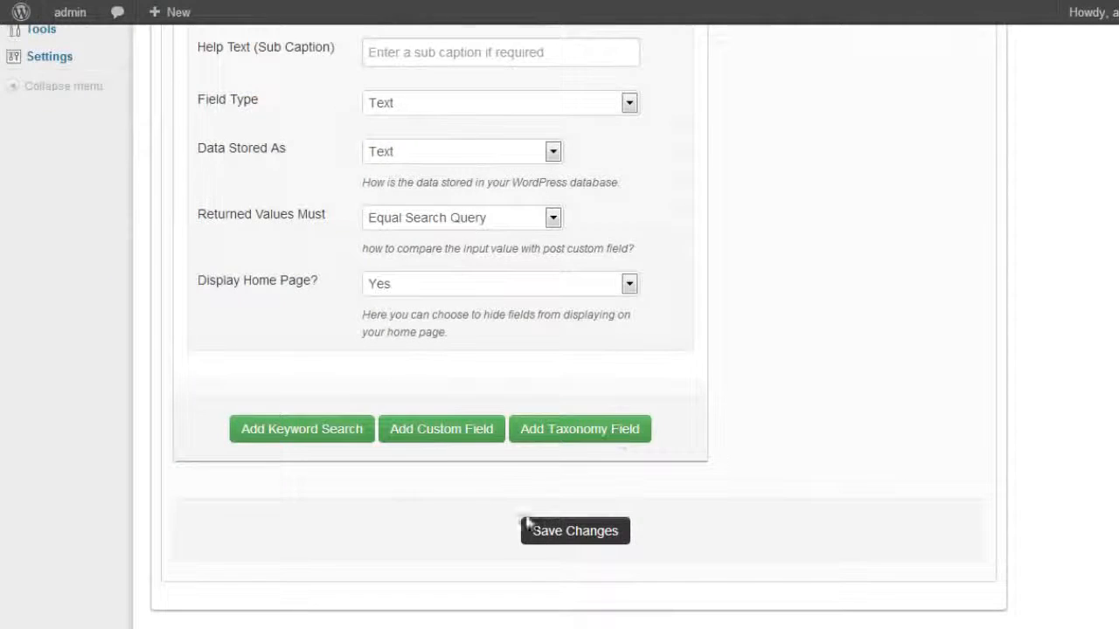
left_click(545, 529)
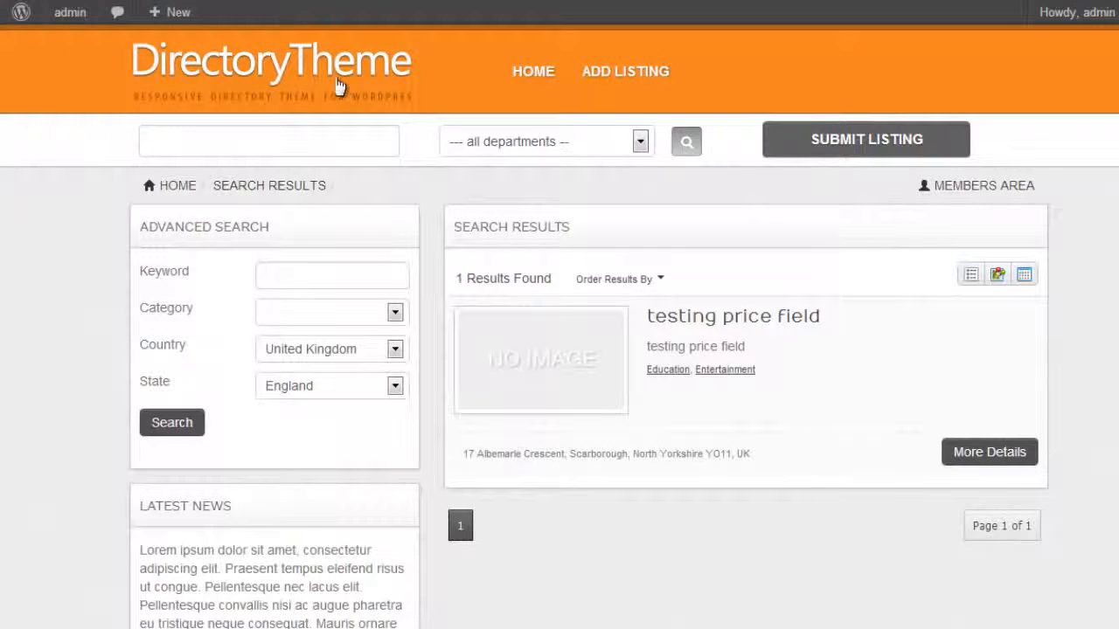
Step: Search from the home page for United Kingdom, England and Scarborough listings, and view the testing price field listing
left_click(337, 80)
scroll(514, 256, "down", 1)
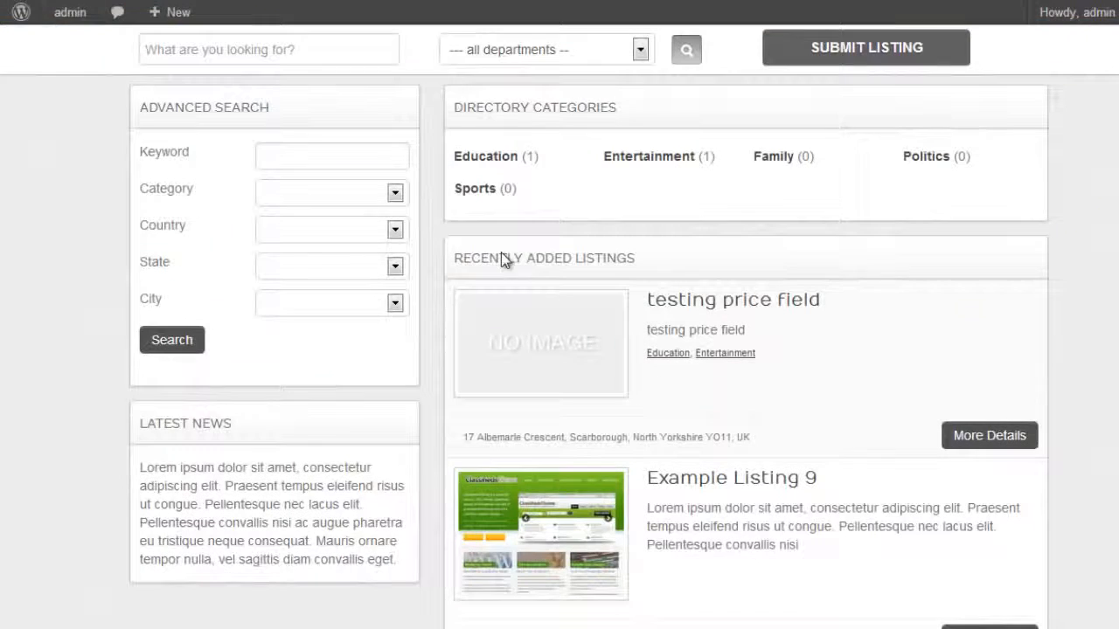
left_click(396, 231)
left_click_drag(477, 274, 476, 516)
left_click(370, 458)
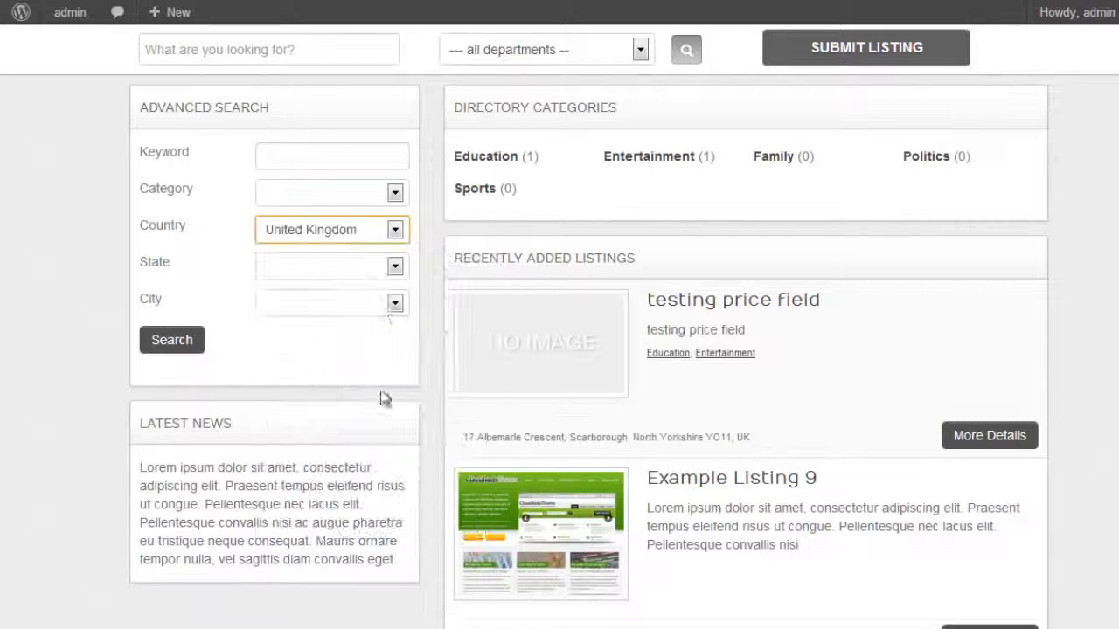
left_click(394, 269)
left_click(382, 304)
left_click(395, 304)
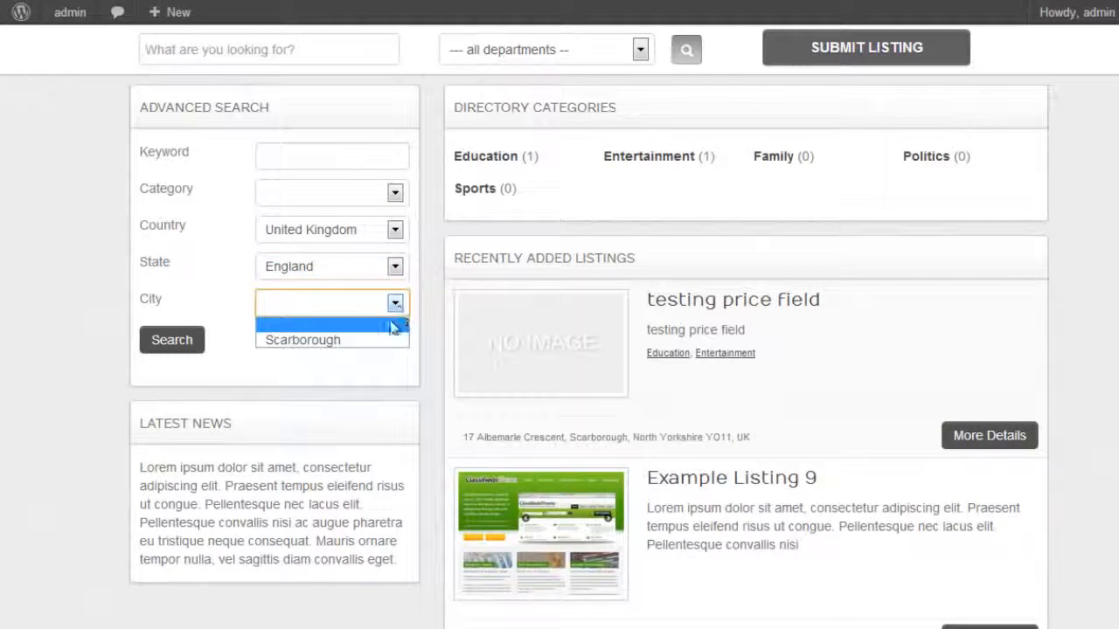
left_click(383, 341)
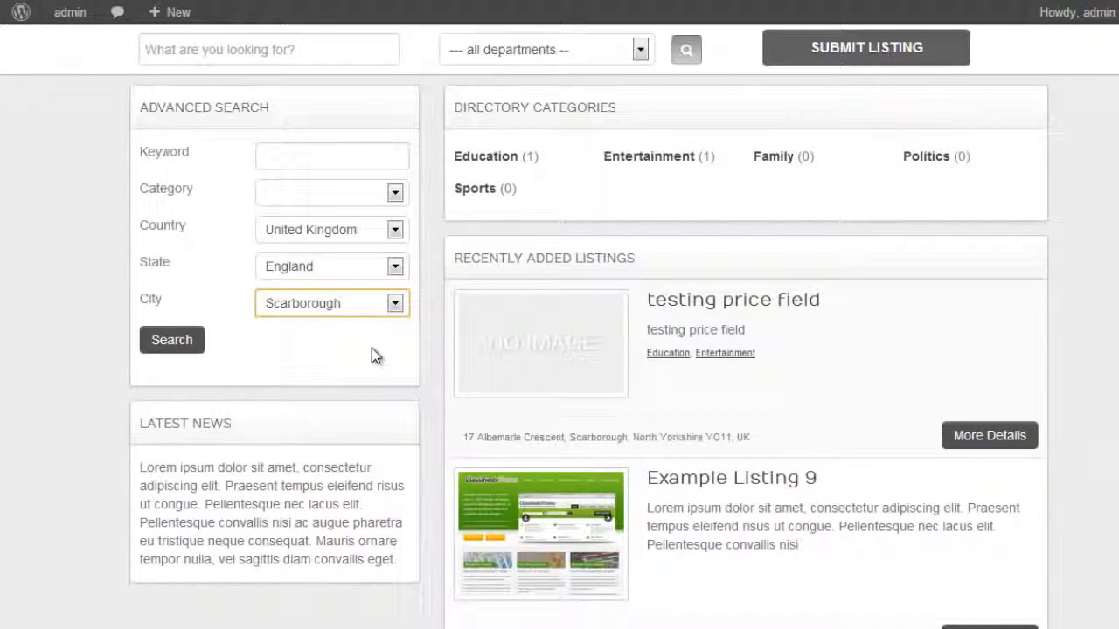
left_click(187, 347)
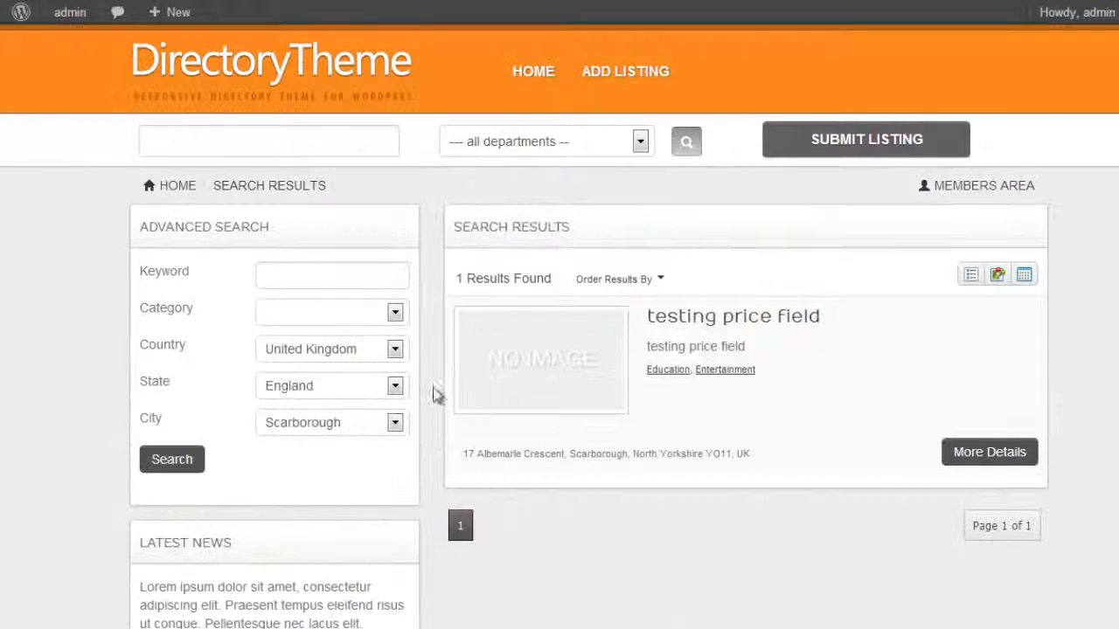
left_click(733, 320)
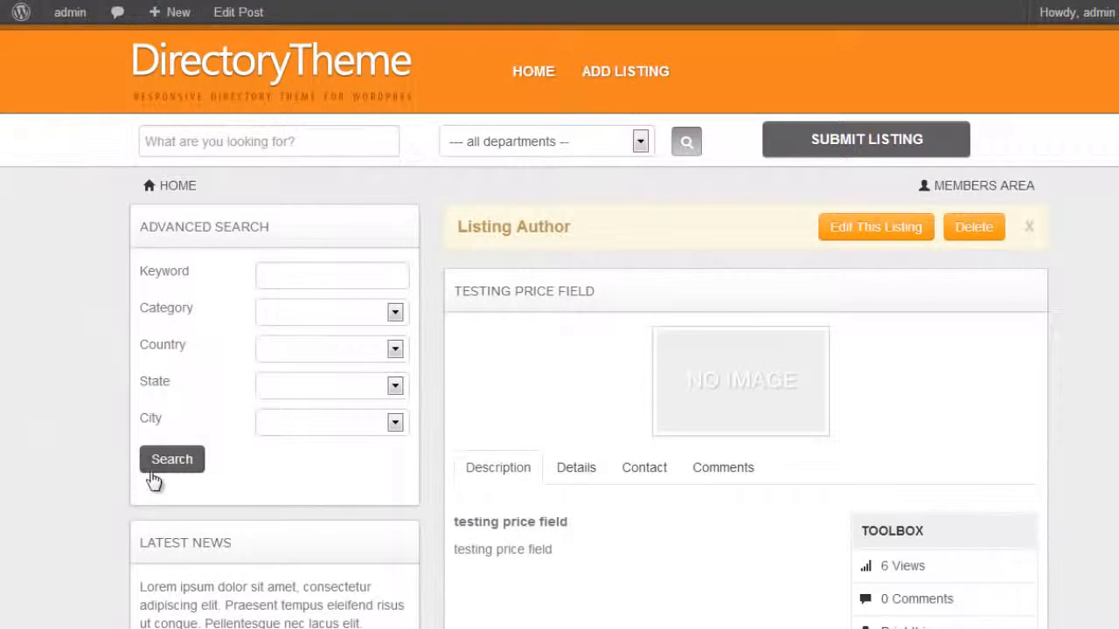
left_click(152, 472)
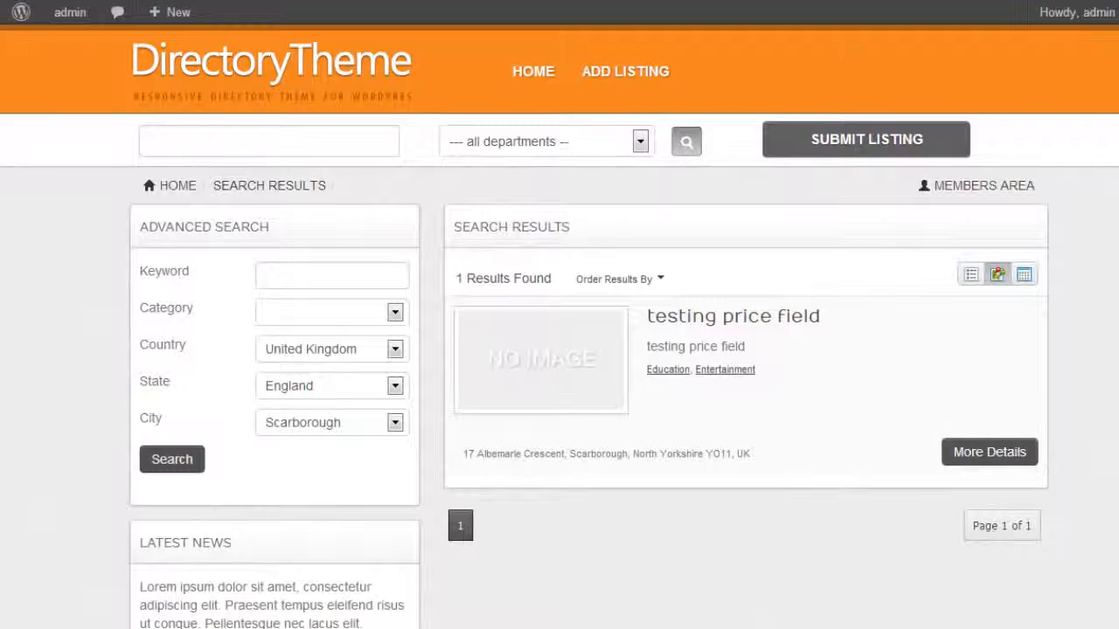
Step: Show the search results on the map and examine the listing's marker over the United Kingdom up close
left_click(998, 274)
scroll(724, 395, "up", 1)
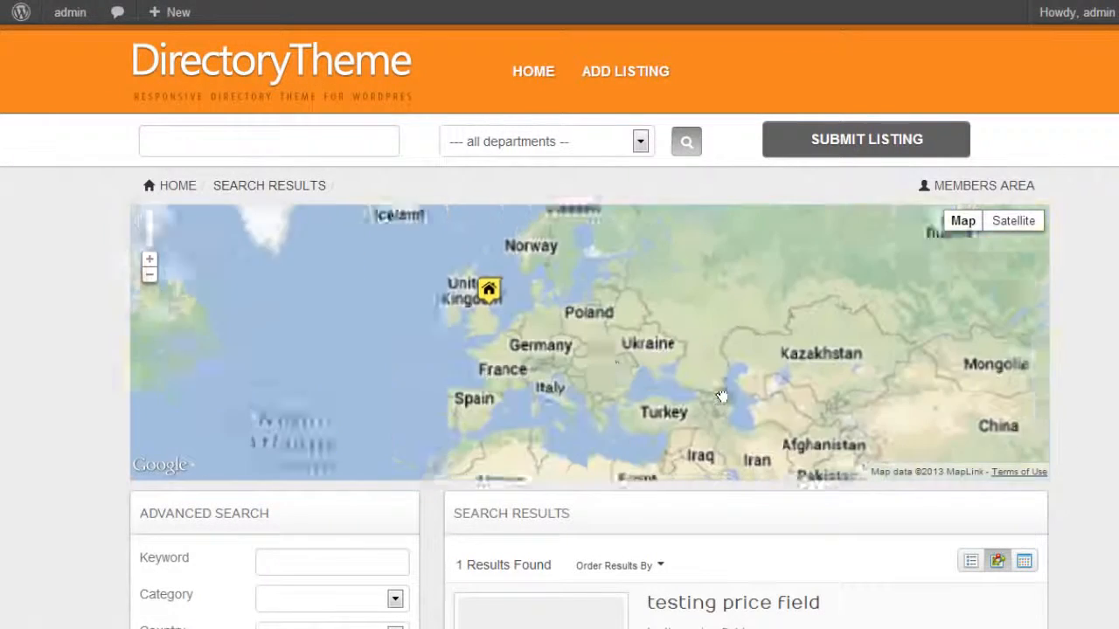
left_click_drag(750, 262, 760, 305)
scroll(1091, 444, "down", 2)
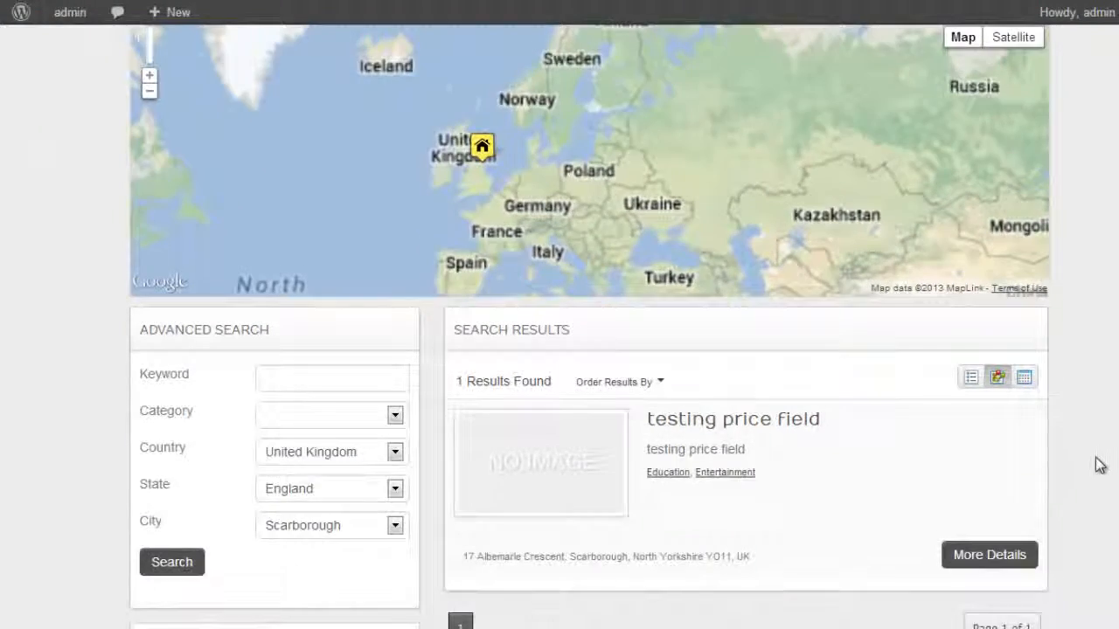
scroll(1093, 464, "up", 2)
scroll(482, 341, "up", 3)
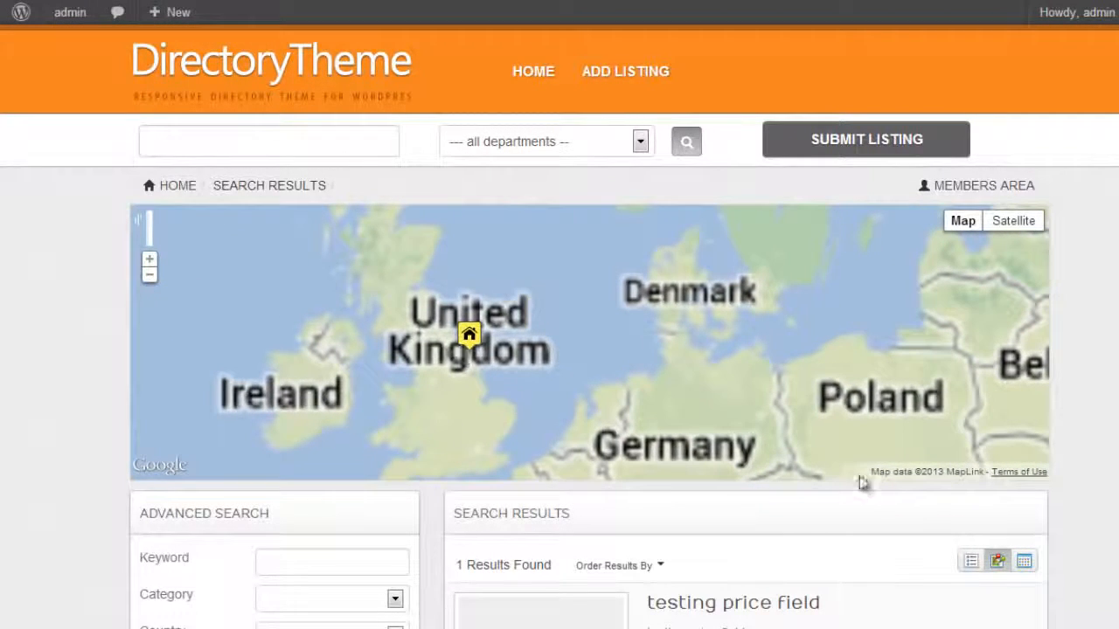
mouse_move(470, 338)
scroll(1084, 498, "down", 2)
scroll(1077, 495, "down", 1)
scroll(1077, 494, "up", 1)
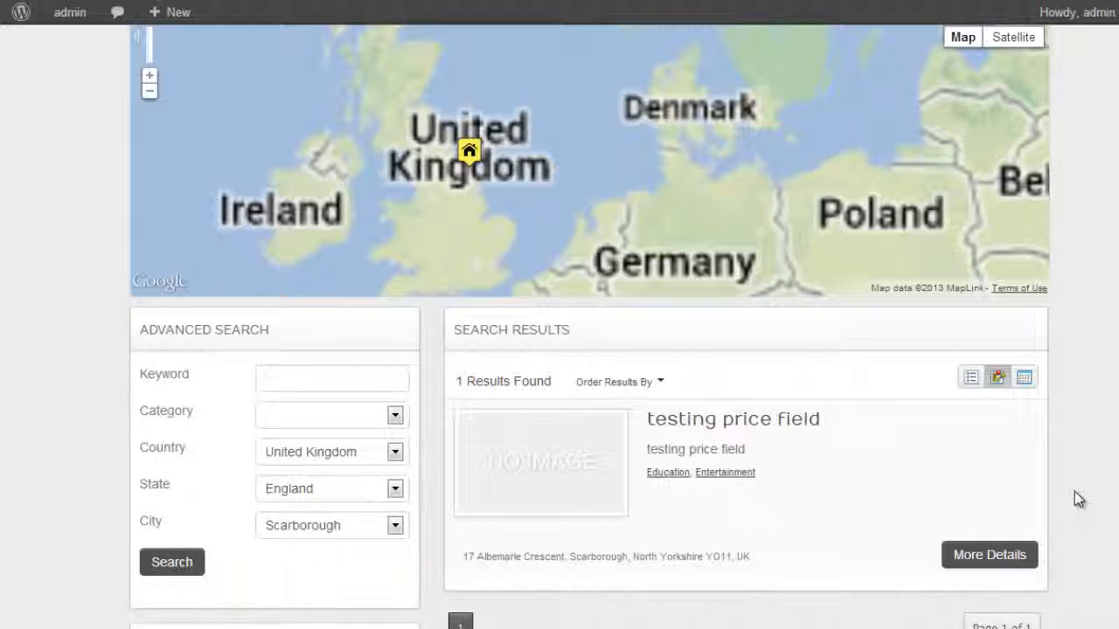
scroll(752, 446, "down", 1)
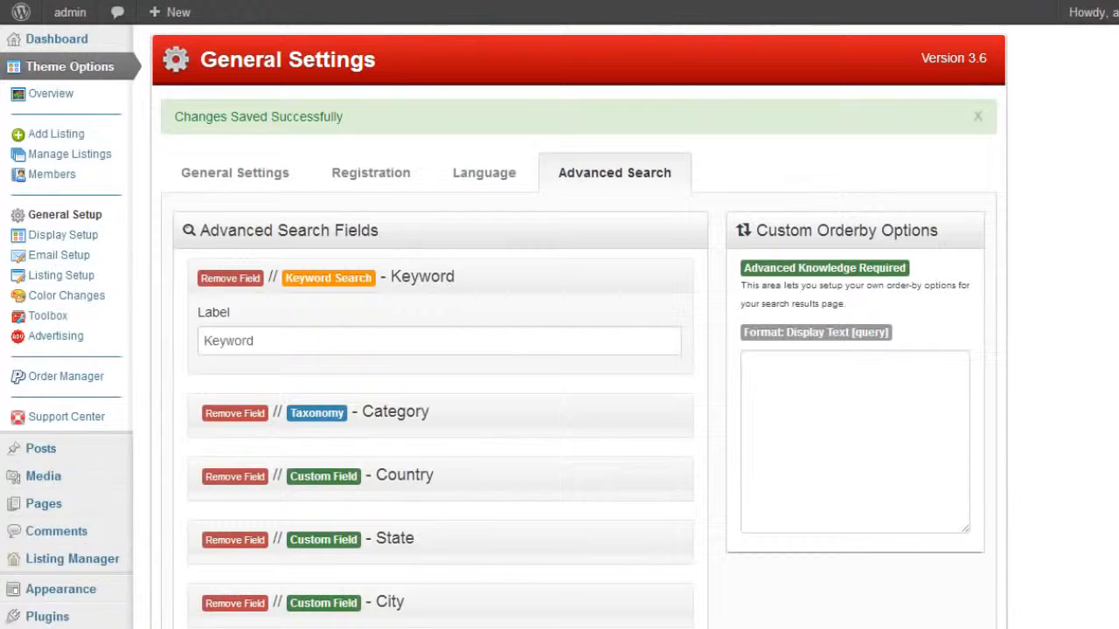
Step: Add another custom field below City in the advanced search fields and expand its settings
scroll(573, 197, "down", 2)
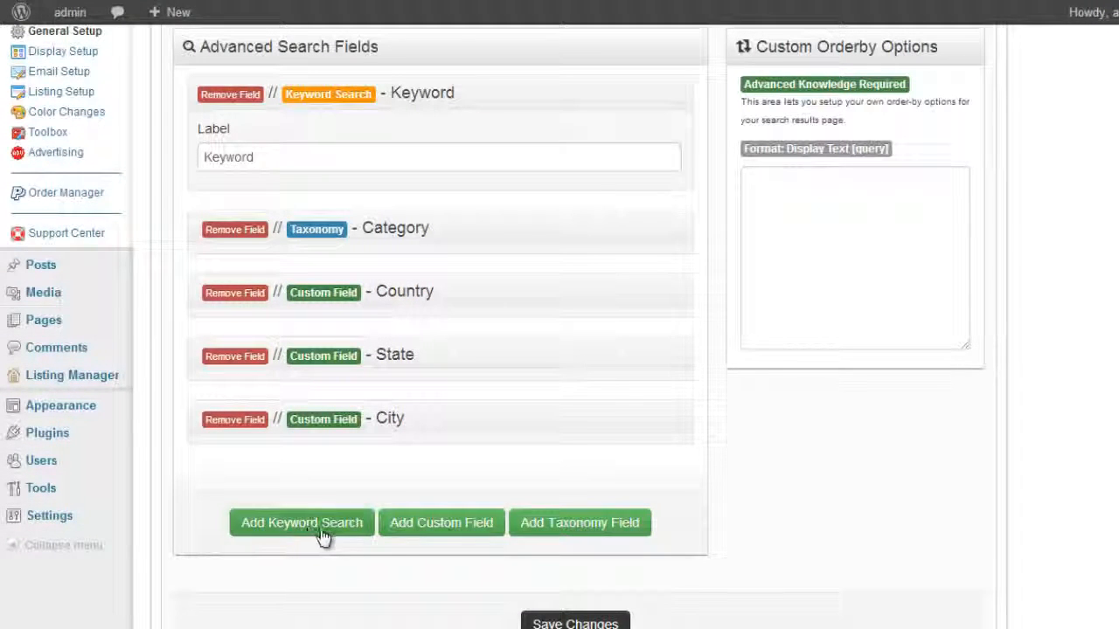
left_click(427, 523)
scroll(507, 428, "down", 2)
left_click(684, 315)
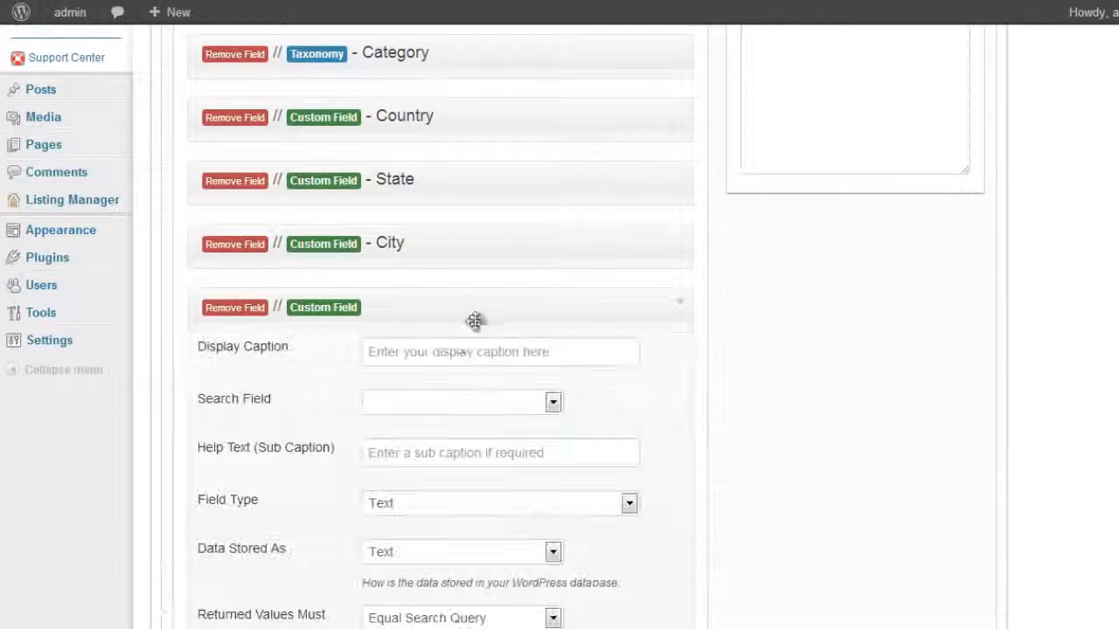
Step: Set the new custom field's display caption to Zip/Postcode (blah!) and its search field to [WLT] Zip/Postcode Search, and save the changes
left_click(461, 351)
type("Zip/Postcode (blah!")
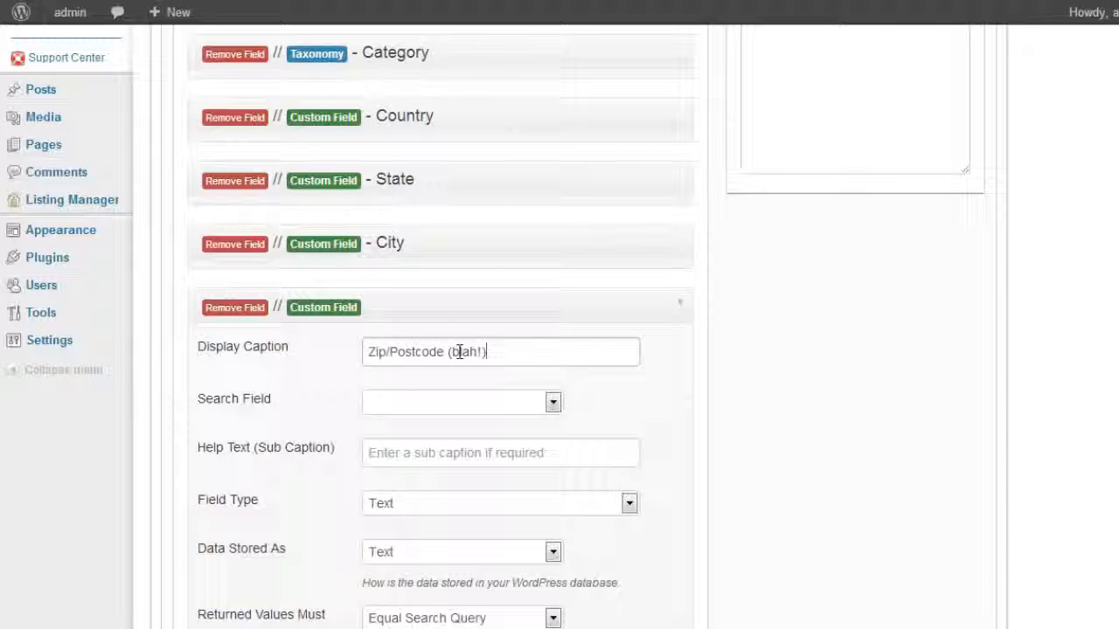
scroll(779, 237, "down", 2)
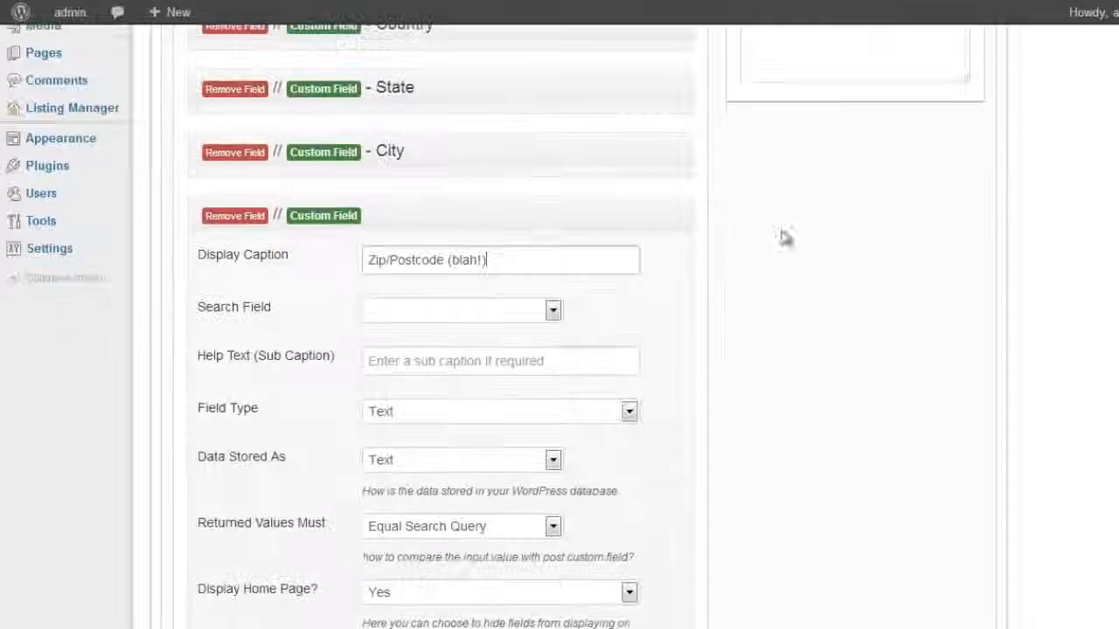
left_click(504, 315)
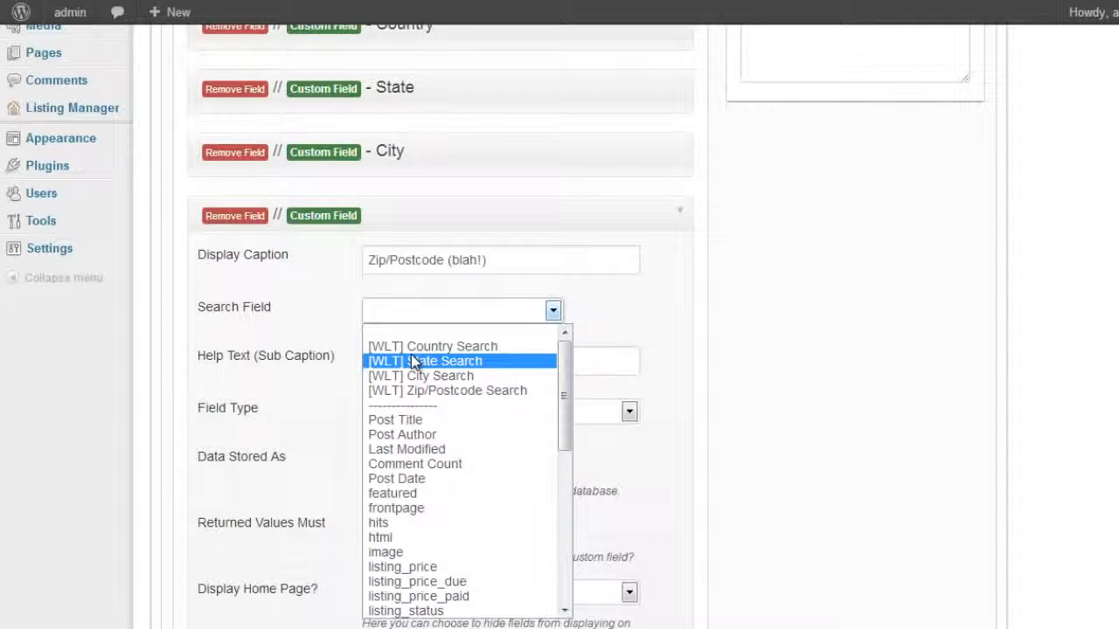
left_click(434, 392)
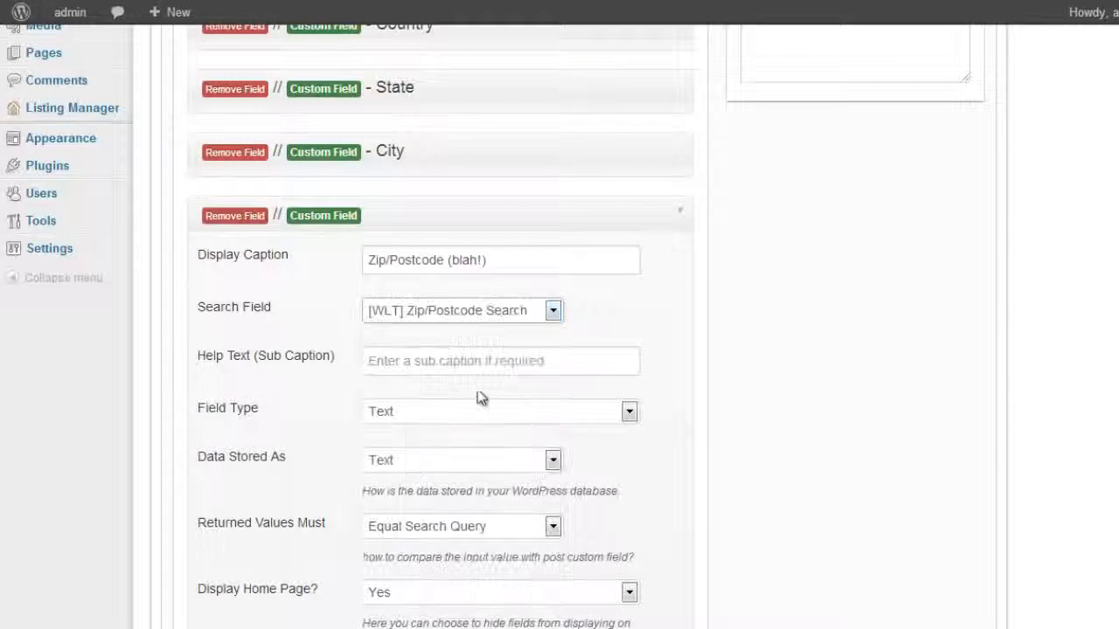
scroll(704, 437, "down", 3)
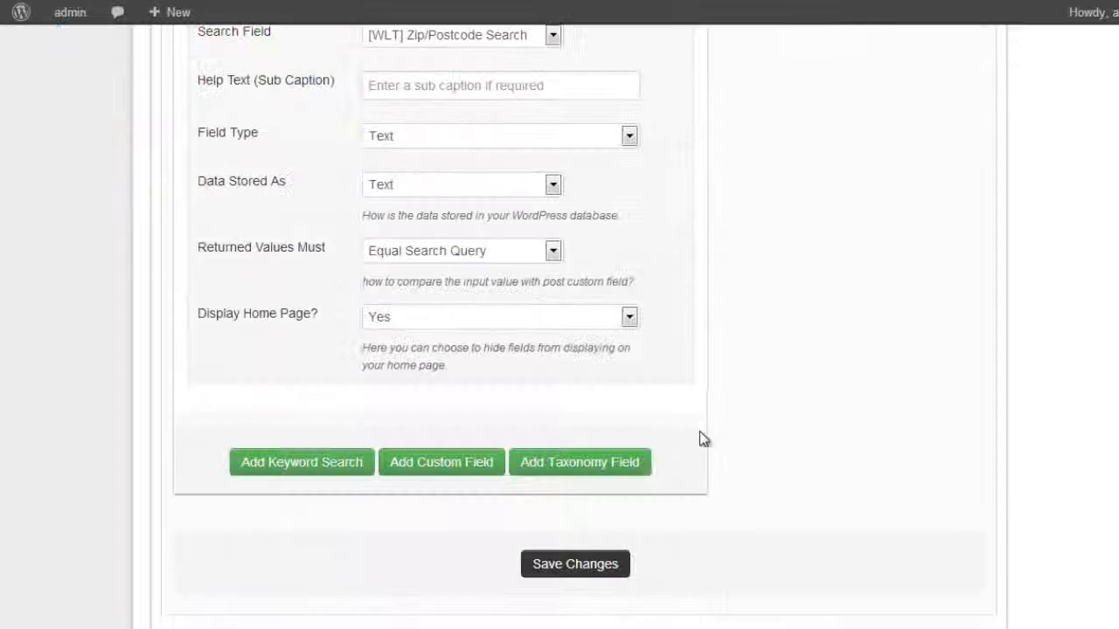
left_click(577, 577)
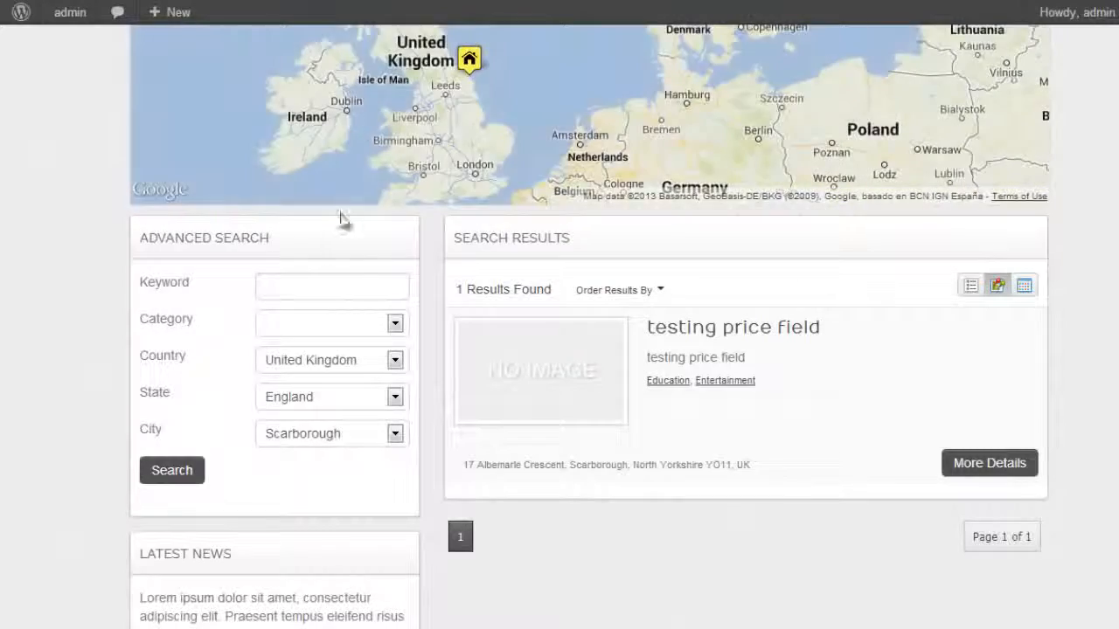
Step: In the site's home page advanced search, choose United Kingdom as country, England as state and Scarborough as city
scroll(1084, 288, "up", 1)
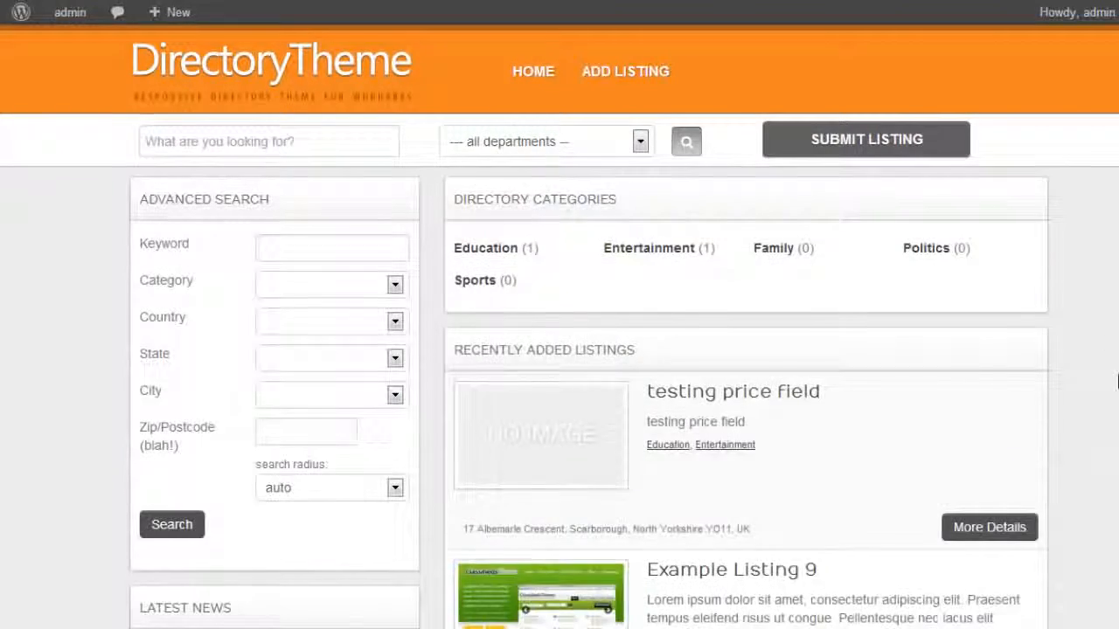
scroll(440, 262, "down", 1)
scroll(427, 246, "up", 1)
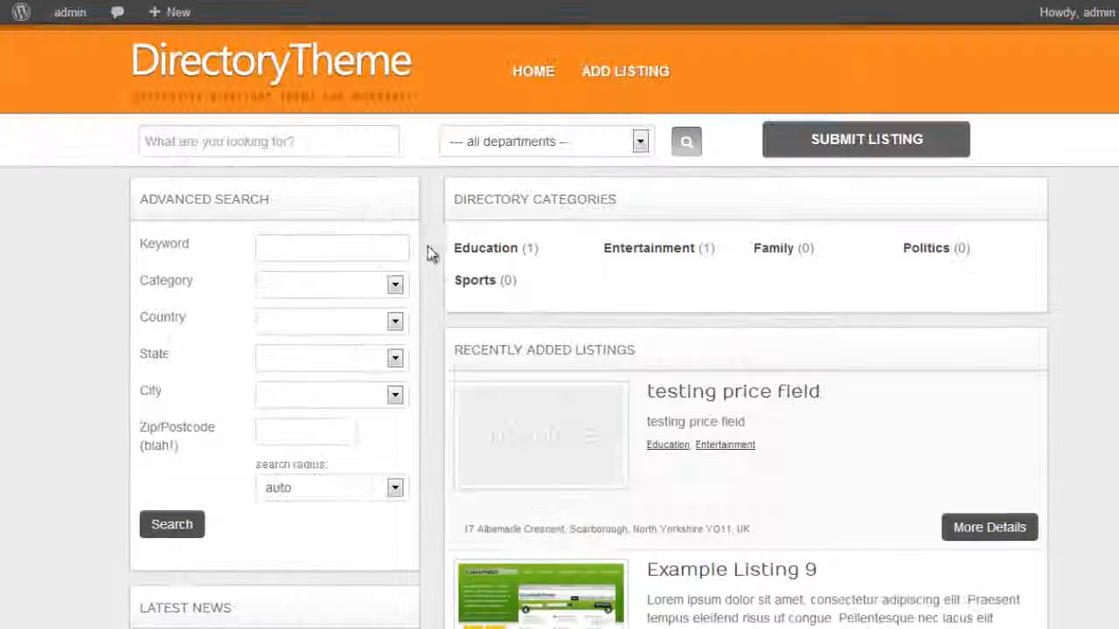
left_click(310, 323)
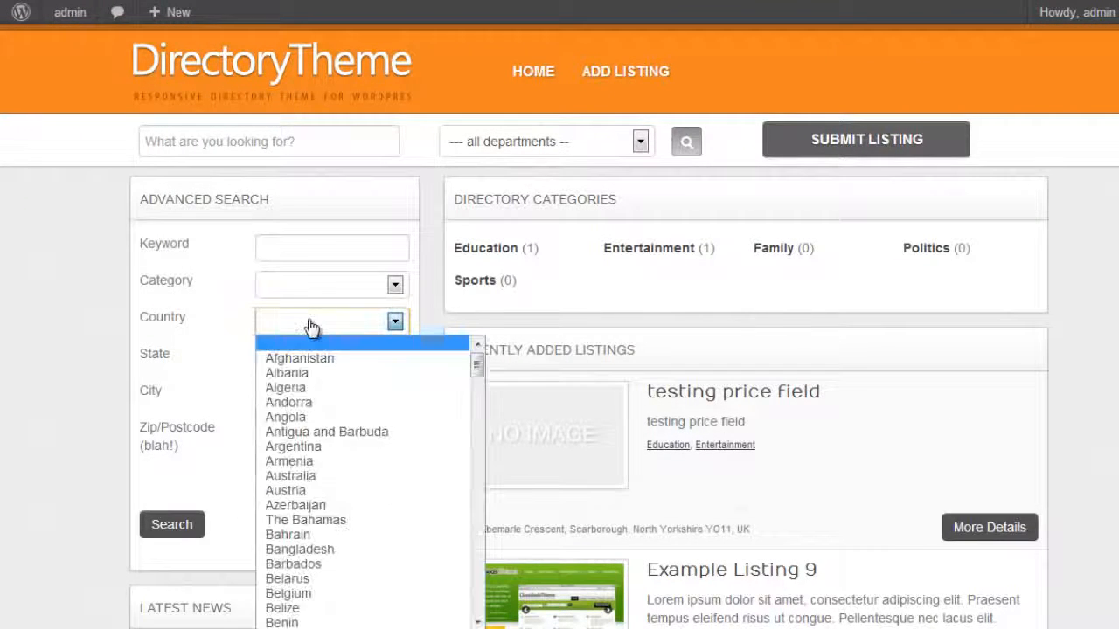
scroll(368, 437, "down", 15)
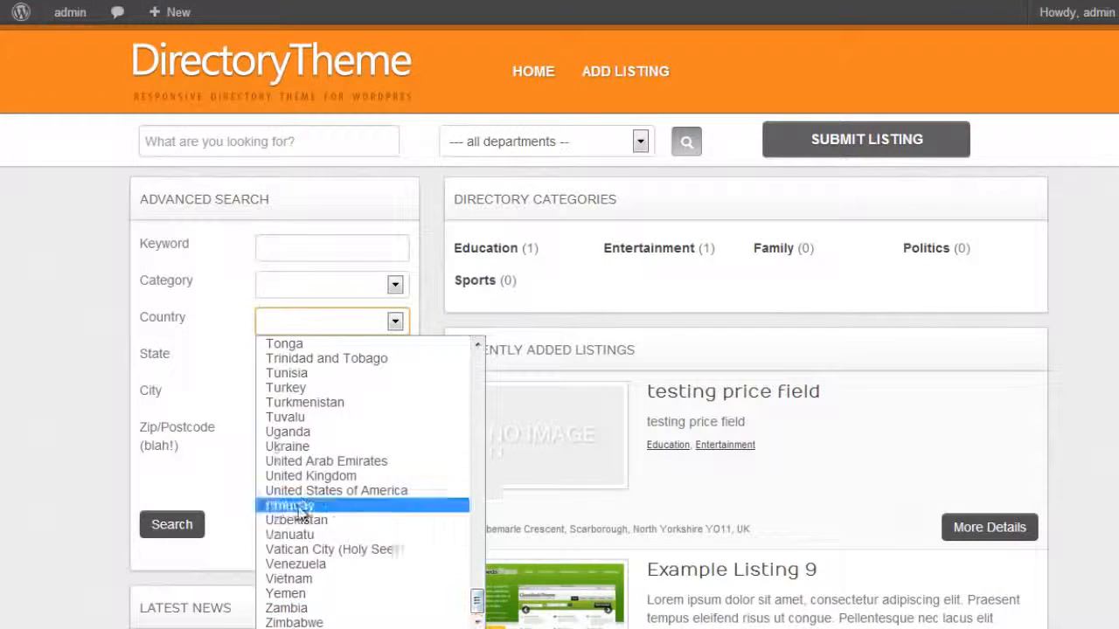
left_click(306, 476)
left_click(323, 359)
left_click(315, 393)
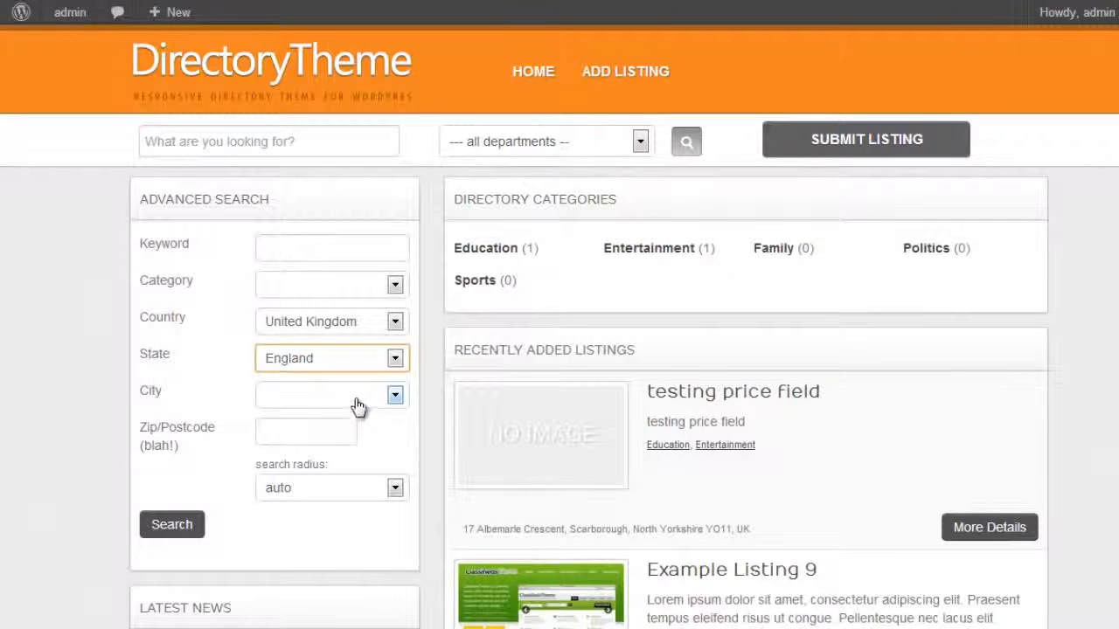
left_click(357, 395)
left_click(350, 430)
Step: Examine the Zip/Postcode field and its available search radius options in the home page's advanced search
left_click(293, 437)
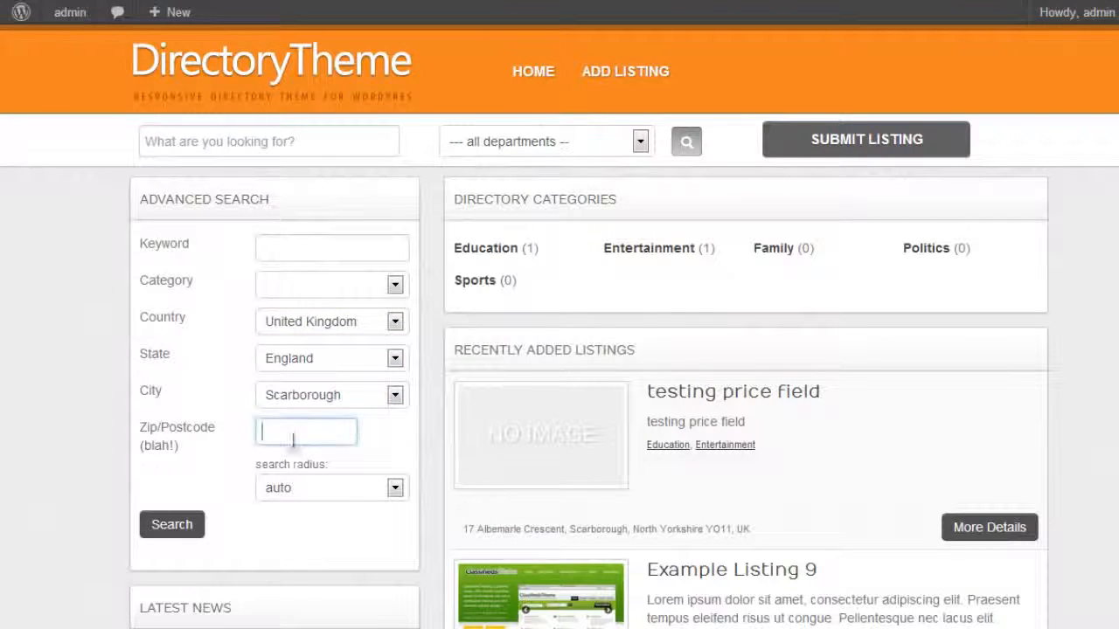
left_click(394, 488)
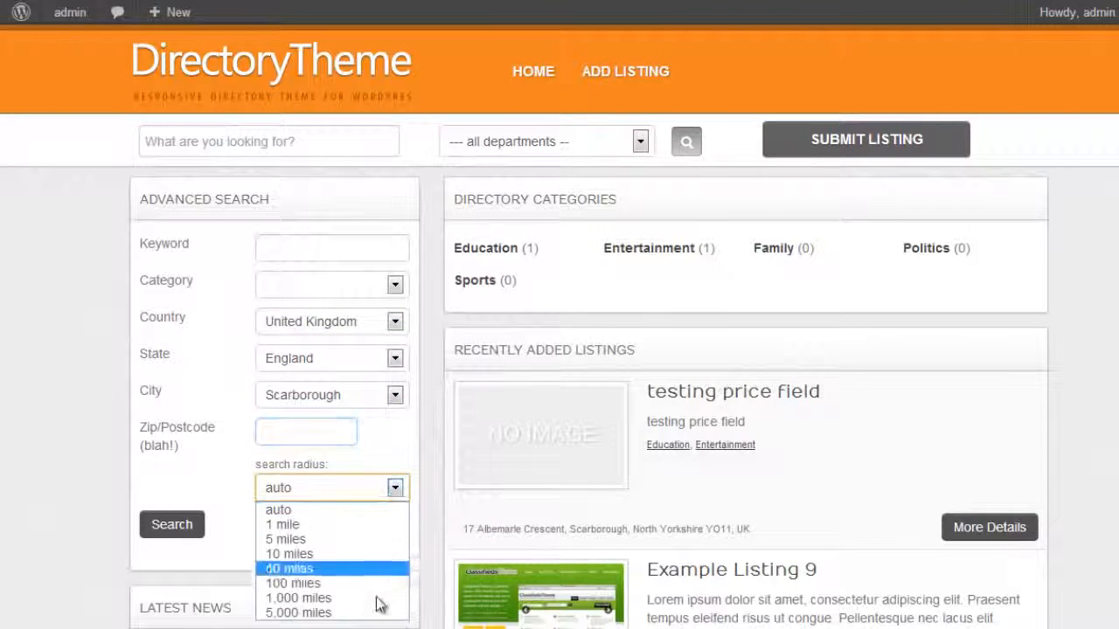
left_click(372, 438)
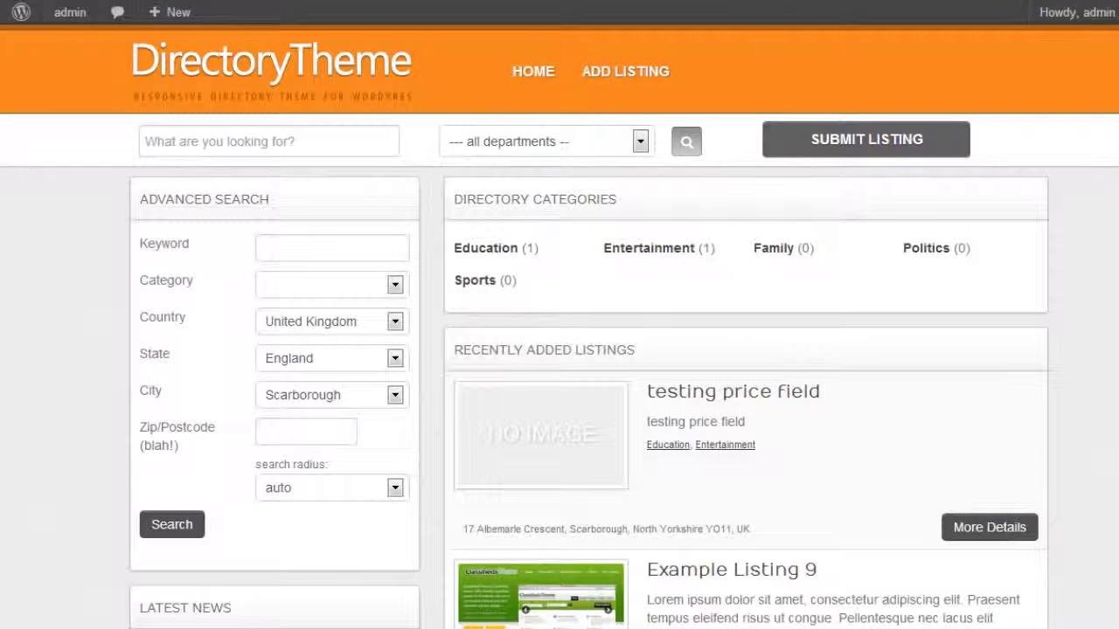
Step: Enter YO11UK as the Zip/Postcode and run the advanced search for matching listings
scroll(542, 522, "down", 2)
scroll(603, 476, "up", 1)
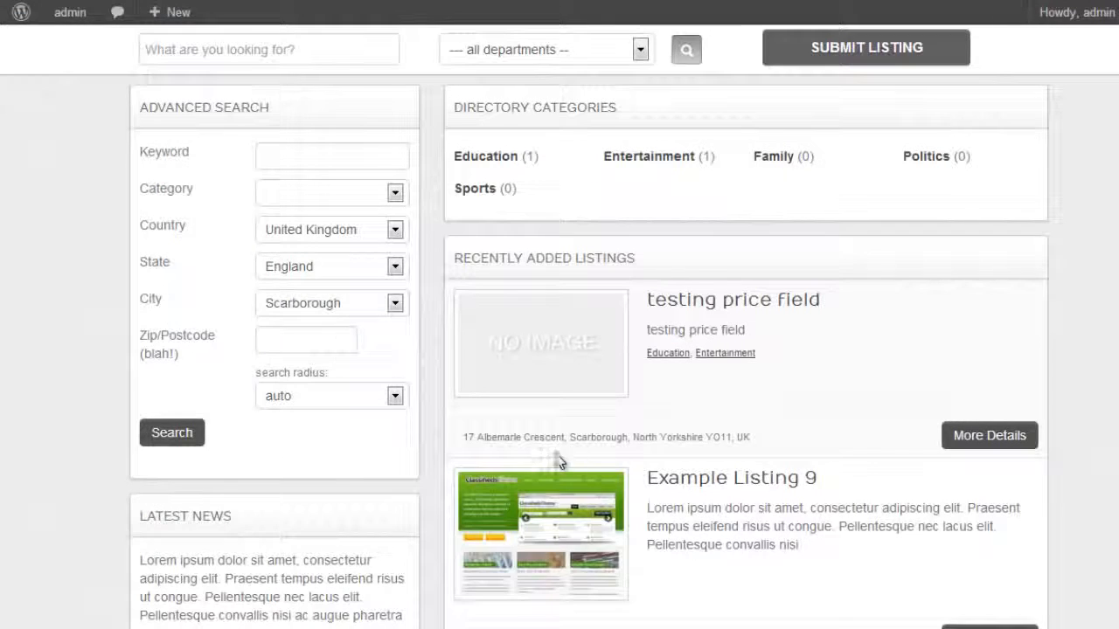
left_click(330, 350)
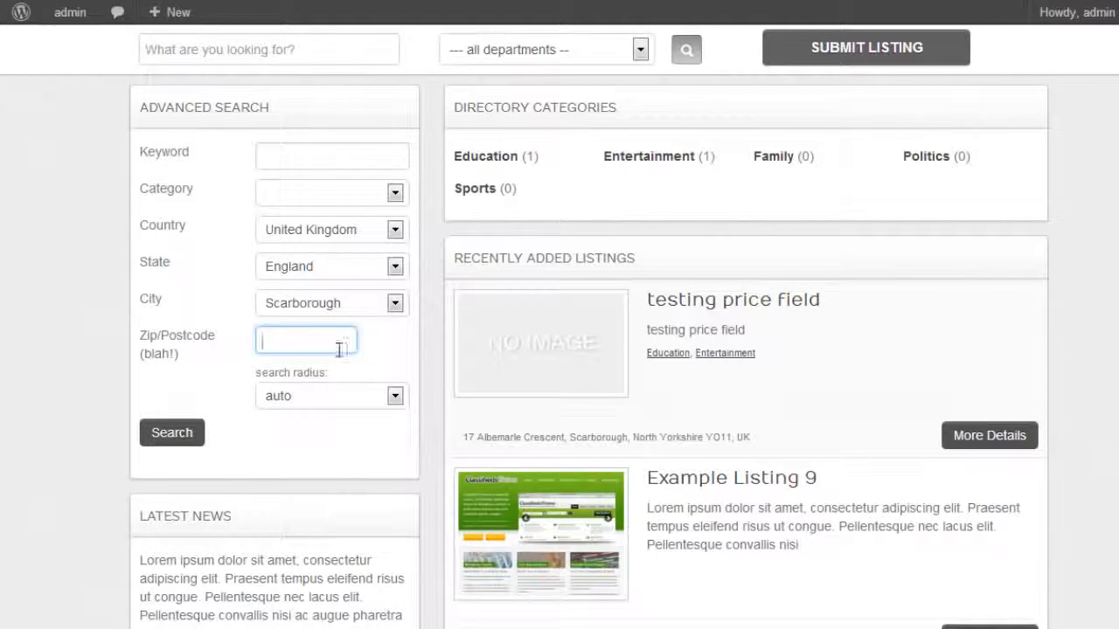
type("YO")
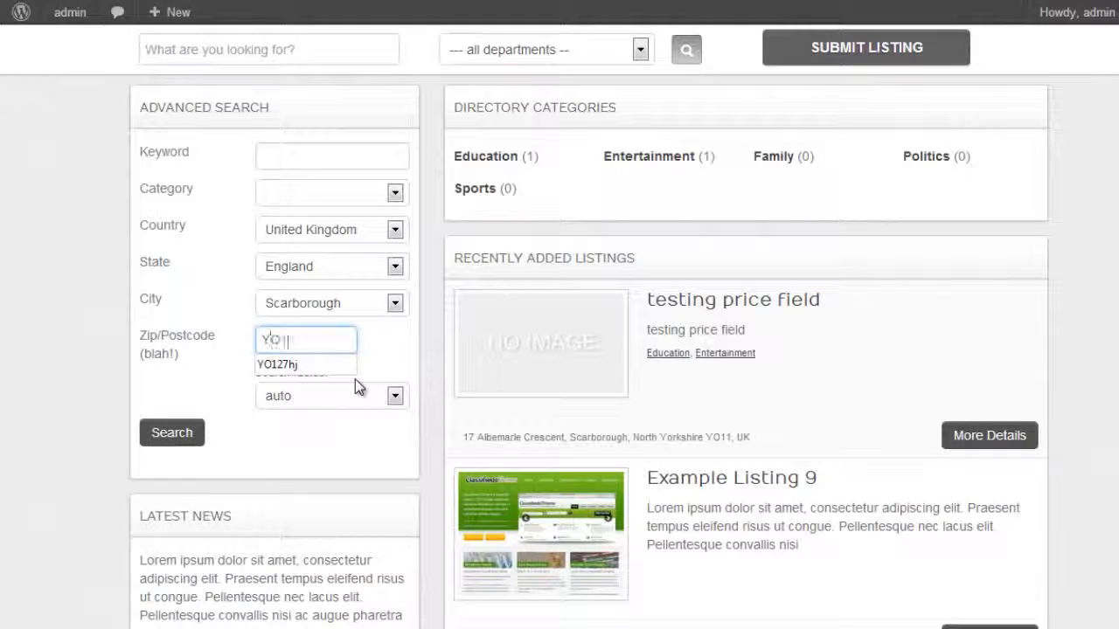
type("11")
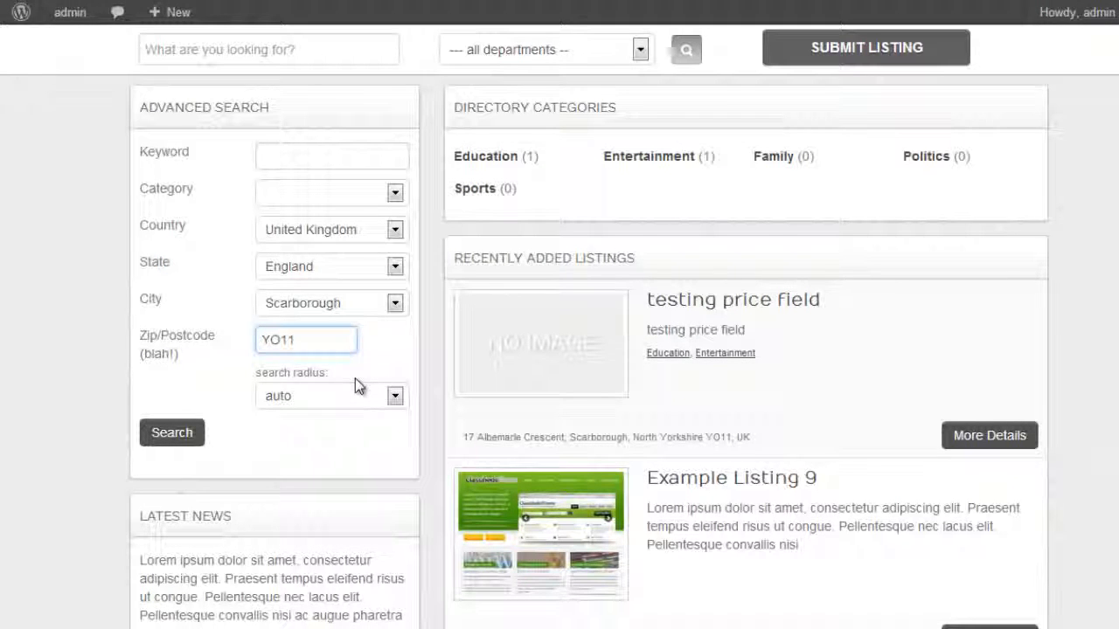
type("UK")
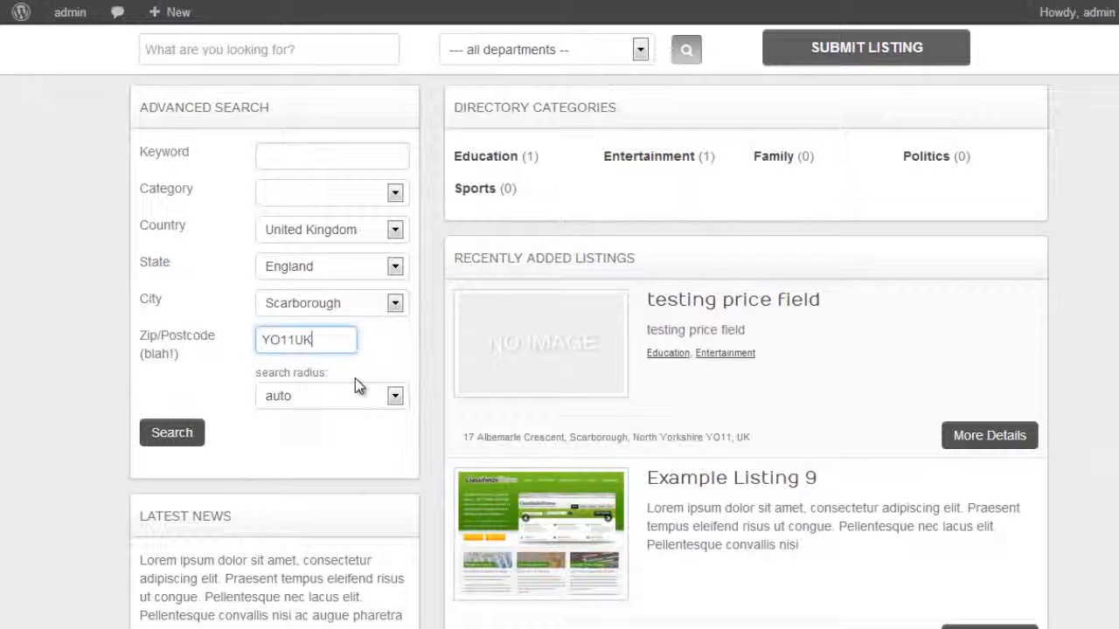
left_click(179, 442)
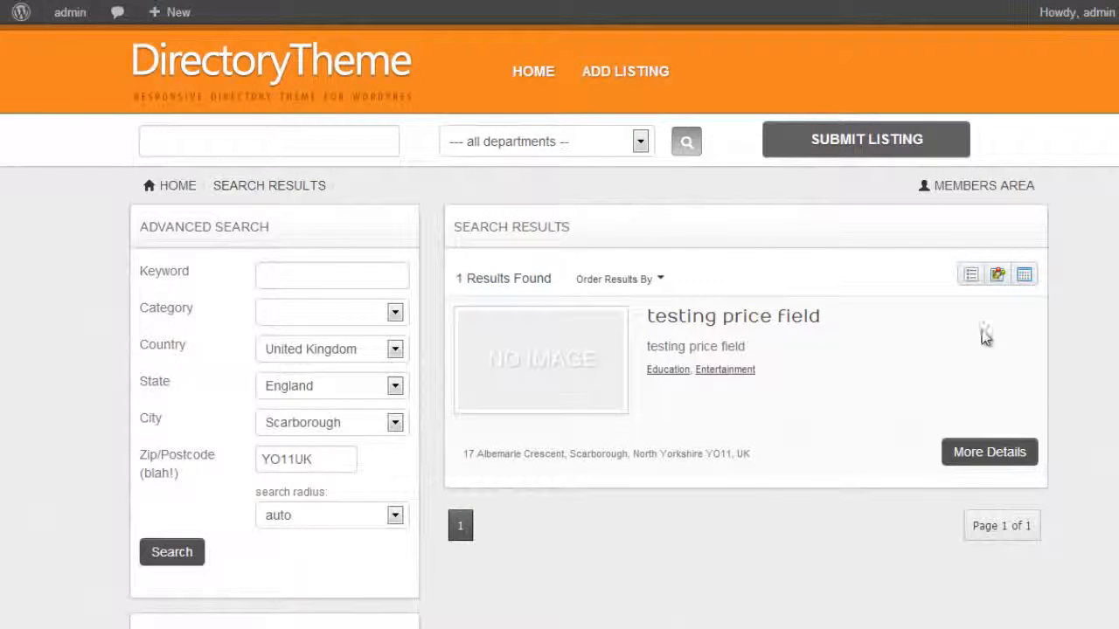
Step: Review the search radius options beside the search results, leaving the radius on auto
scroll(621, 446, "down", 1)
left_click(392, 423)
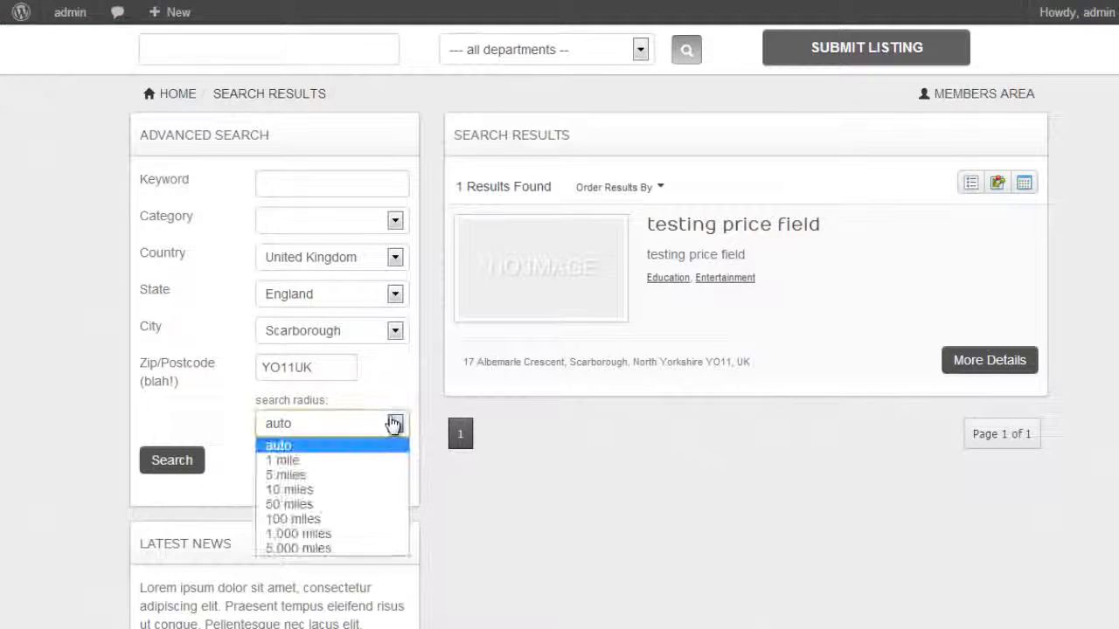
left_click(394, 445)
left_click(736, 427)
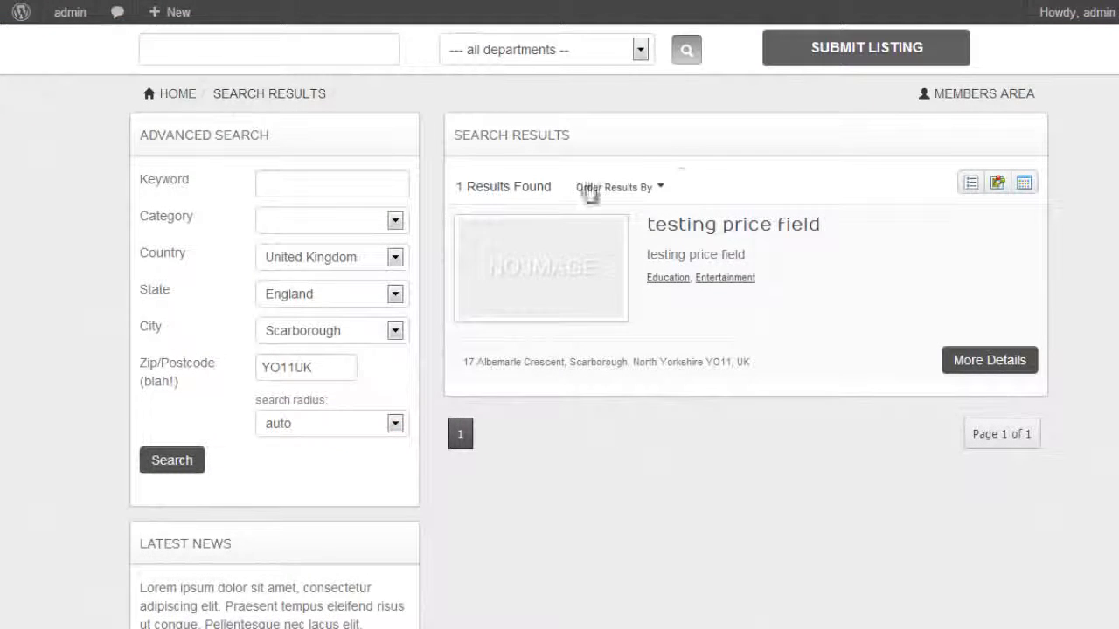
Step: Return to the theme's Advanced Search settings and review the list of configured search fields
scroll(803, 512, "up", 1)
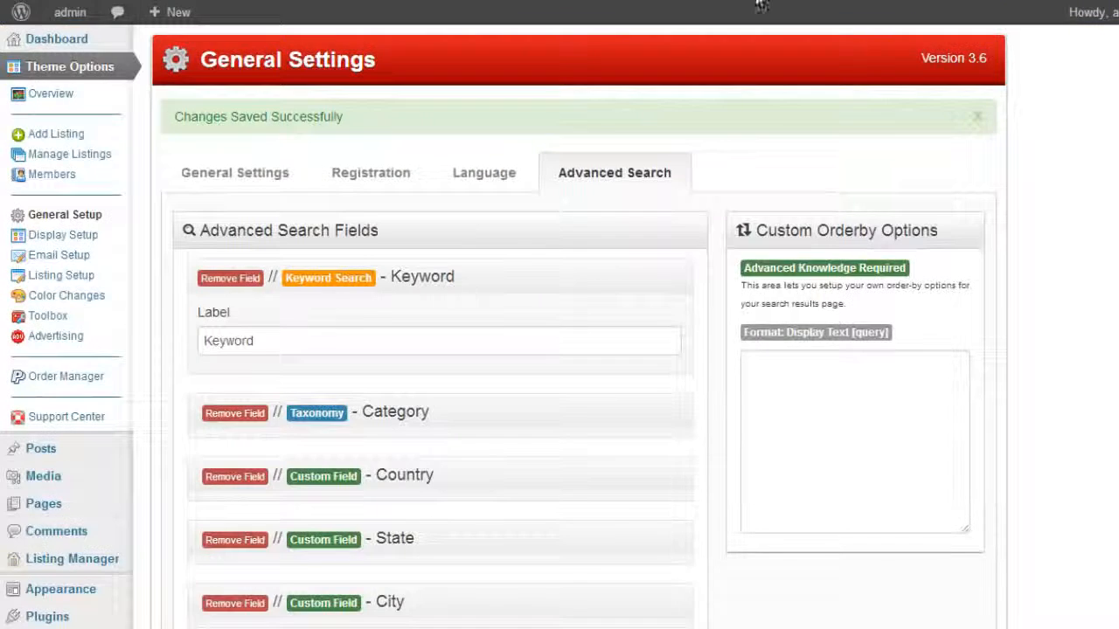
scroll(515, 248, "down", 2)
scroll(515, 249, "up", 2)
scroll(515, 248, "down", 1)
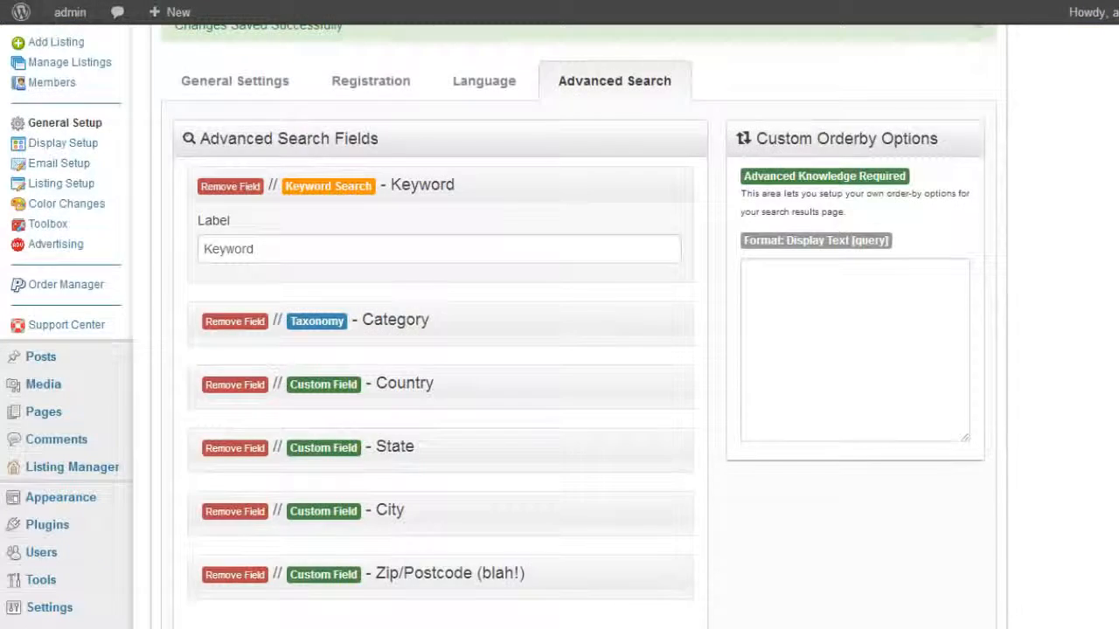